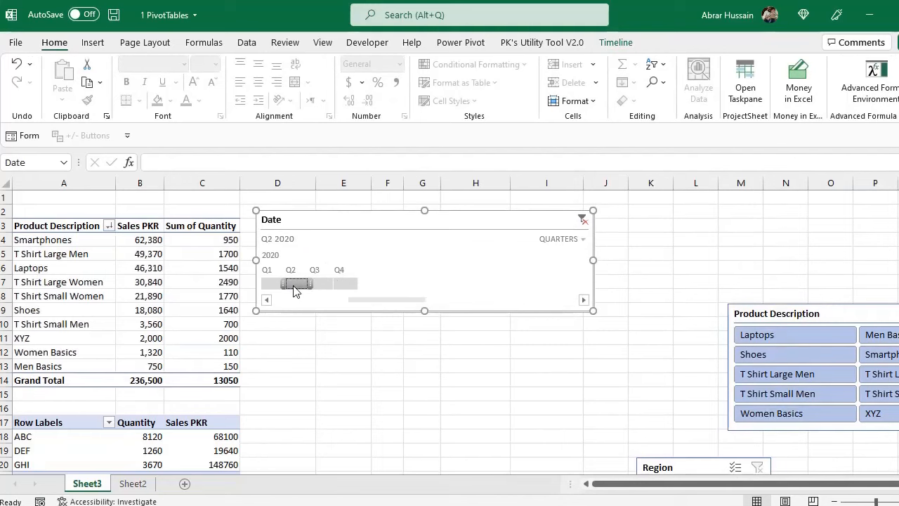
Filter the connected pivot tables to company DEF with the Company Name slicer.
{"action": "scroll", "coordinate": [343, 347], "scroll_direction": "down", "scroll_amount": 4}
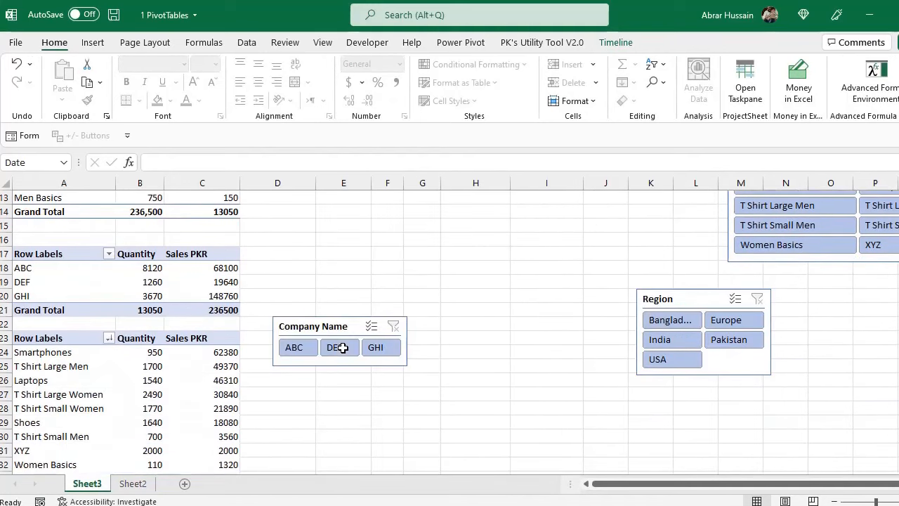
{"action": "left_click", "coordinate": [294, 348]}
{"action": "left_click", "coordinate": [297, 346]}
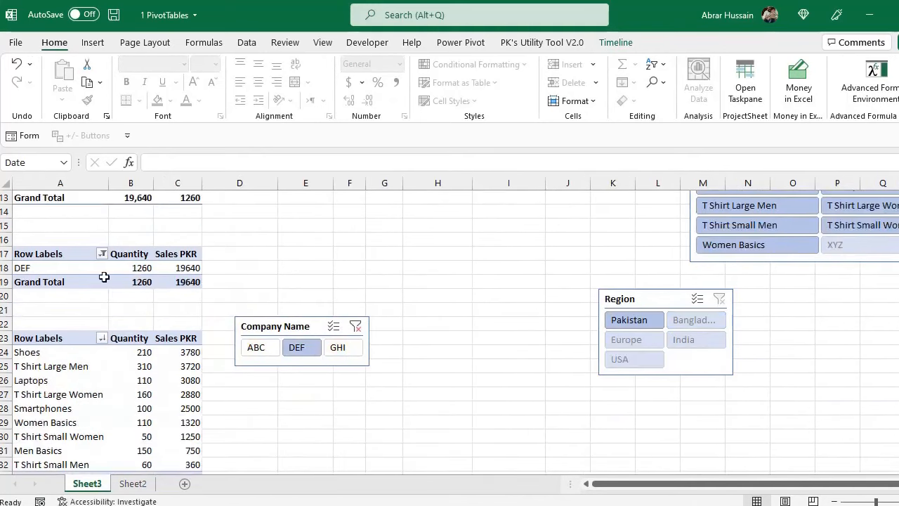
Examine how the product and company pivot tables on Sheet3 respond to the company filter.
{"action": "scroll", "coordinate": [104, 274], "scroll_direction": "up", "scroll_amount": 4}
{"action": "left_click", "coordinate": [104, 275]}
{"action": "left_click", "coordinate": [131, 255]}
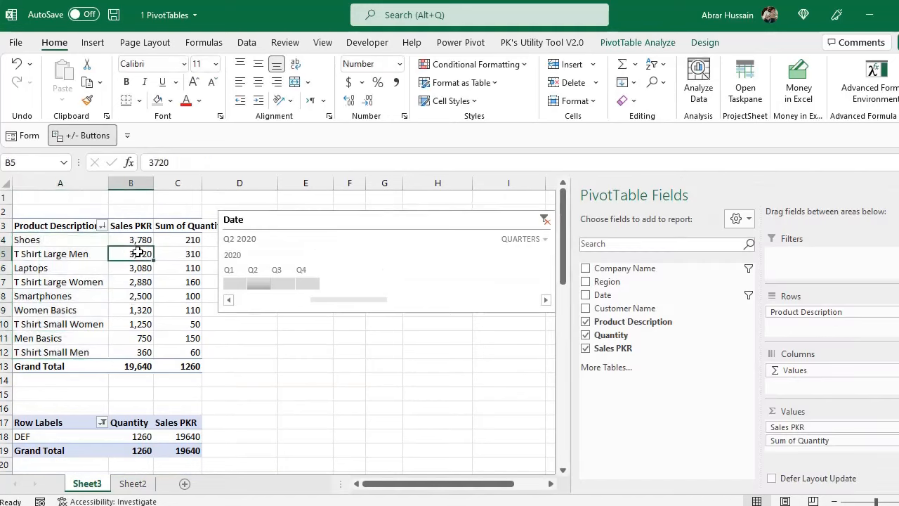
{"action": "left_click", "coordinate": [132, 241]}
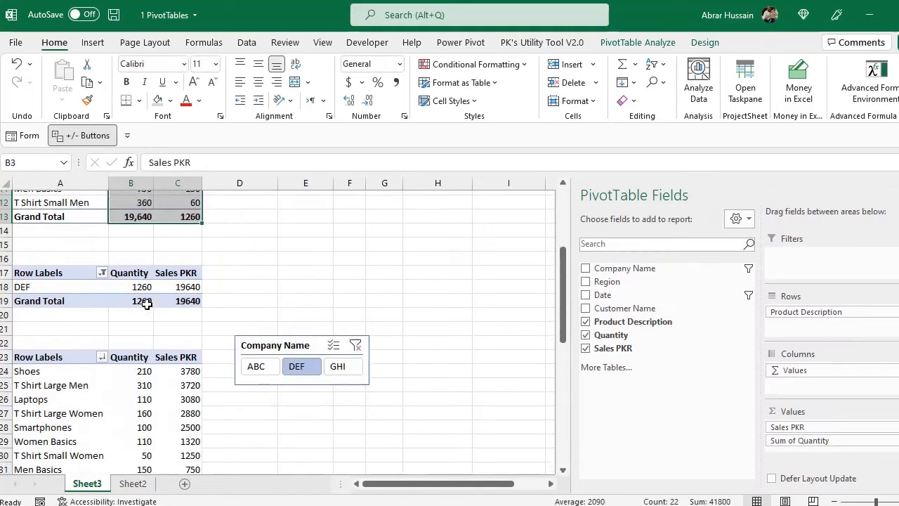
{"action": "scroll", "coordinate": [133, 302], "scroll_direction": "down", "scroll_amount": 2}
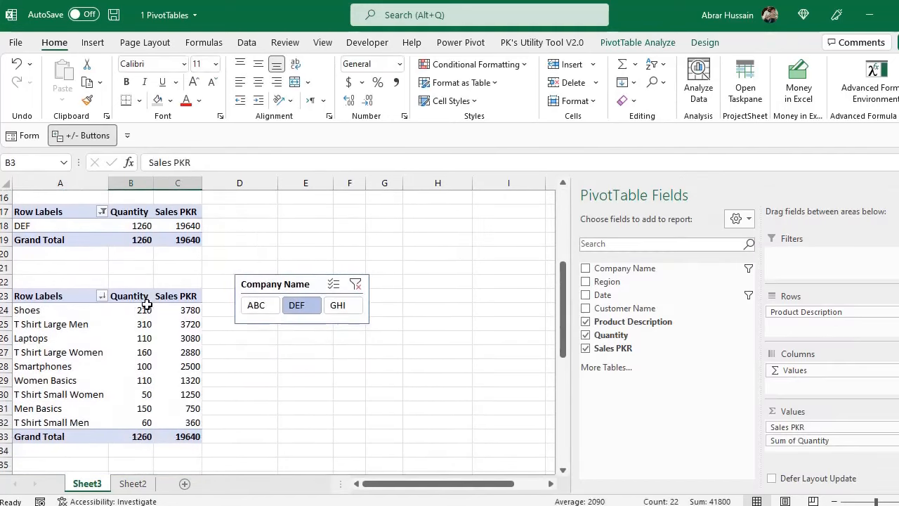
{"action": "scroll", "coordinate": [147, 304], "scroll_direction": "down", "scroll_amount": 4}
{"action": "scroll", "coordinate": [147, 304], "scroll_direction": "up", "scroll_amount": 9}
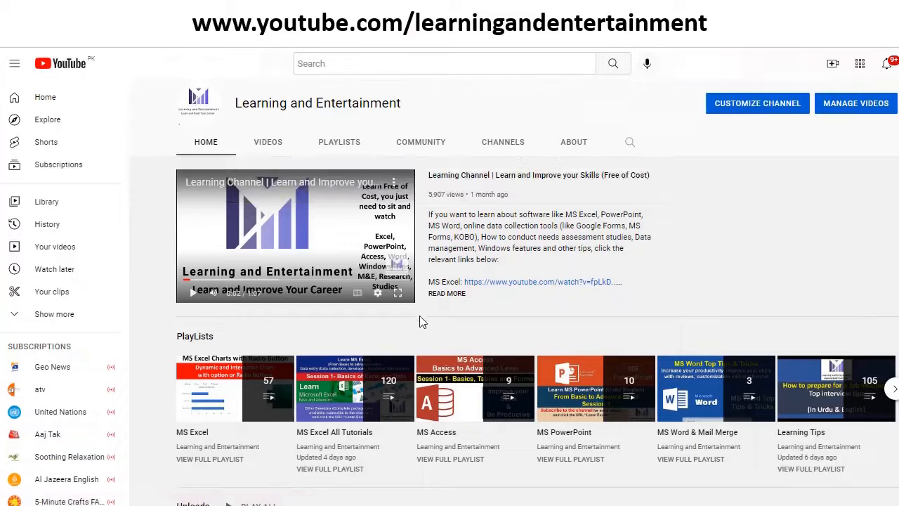
Browse the playlists and uploads on the Learning and Entertainment YouTube channel's home page.
{"action": "scroll", "coordinate": [419, 318], "scroll_direction": "down", "scroll_amount": 2}
{"action": "scroll", "coordinate": [399, 404], "scroll_direction": "down", "scroll_amount": 1}
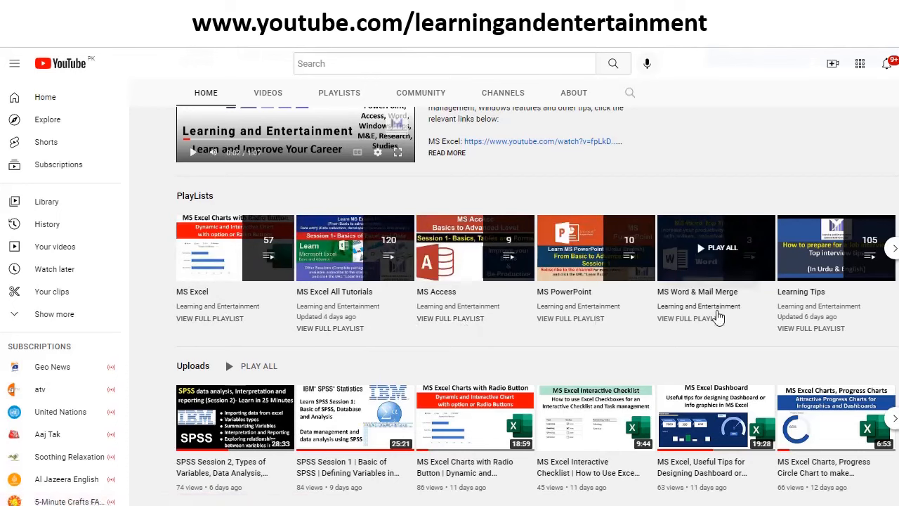
{"action": "scroll", "coordinate": [439, 366], "scroll_direction": "down", "scroll_amount": 2}
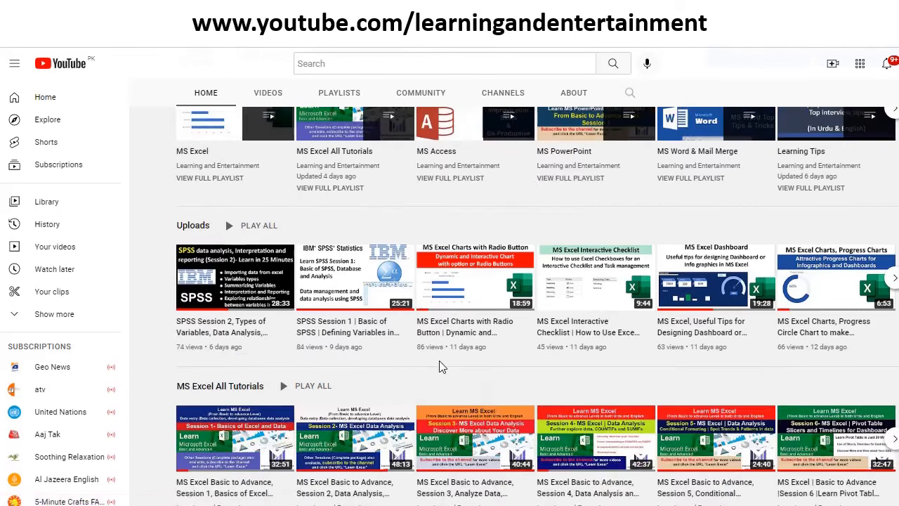
{"action": "scroll", "coordinate": [340, 247], "scroll_direction": "down", "scroll_amount": 6}
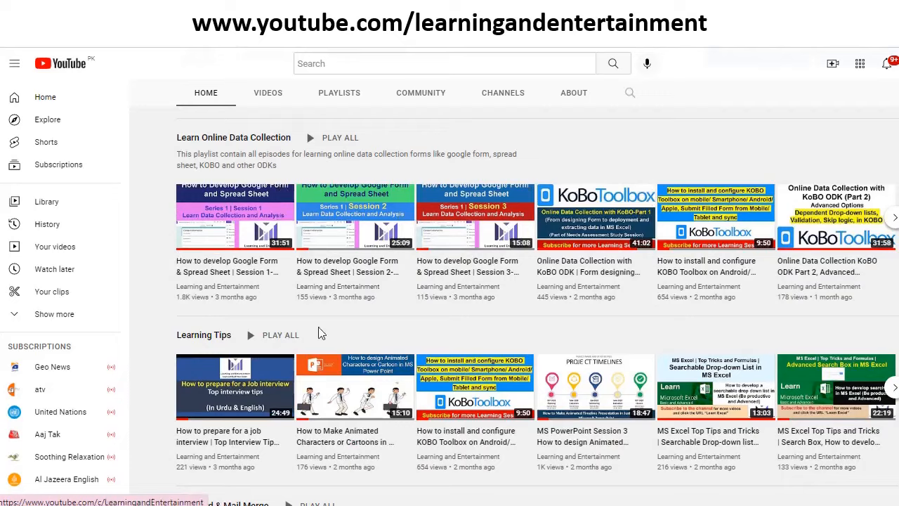
{"action": "scroll", "coordinate": [318, 333], "scroll_direction": "down", "scroll_amount": 2}
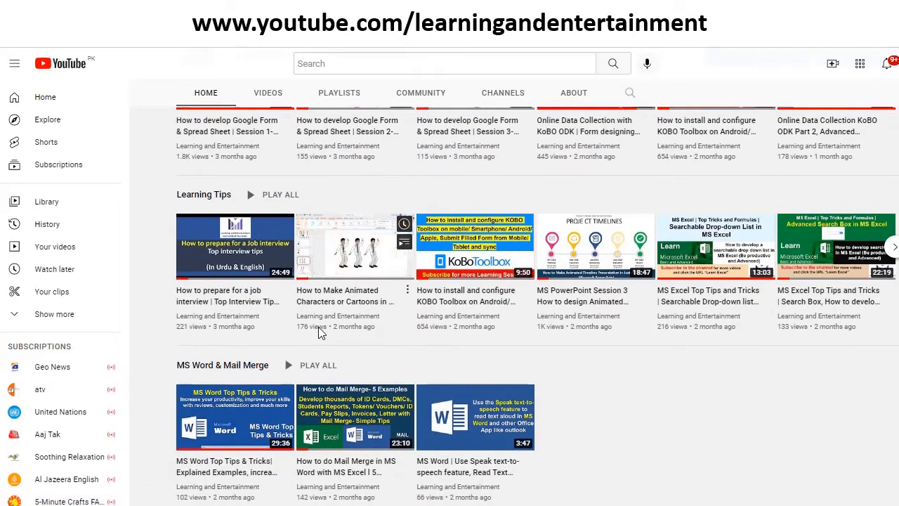
{"action": "scroll", "coordinate": [318, 333], "scroll_direction": "up", "scroll_amount": 12}
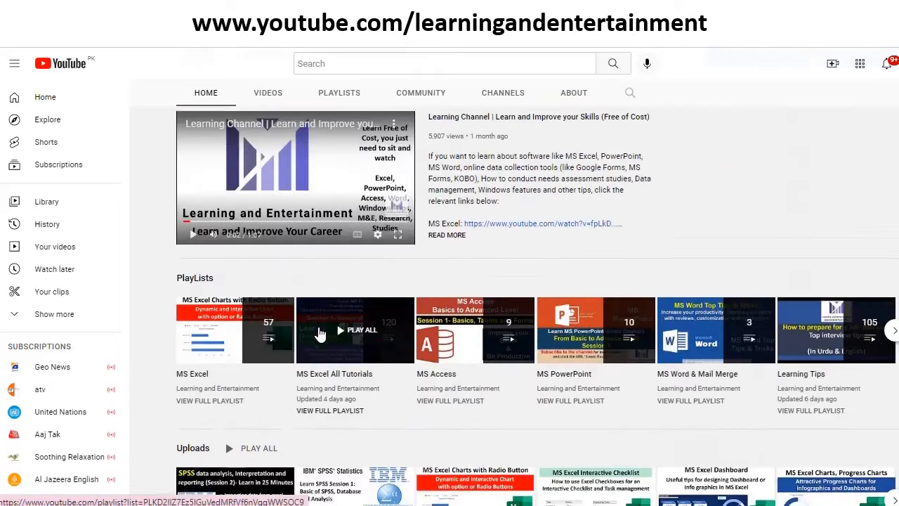
{"action": "scroll", "coordinate": [318, 333], "scroll_direction": "up", "scroll_amount": 3}
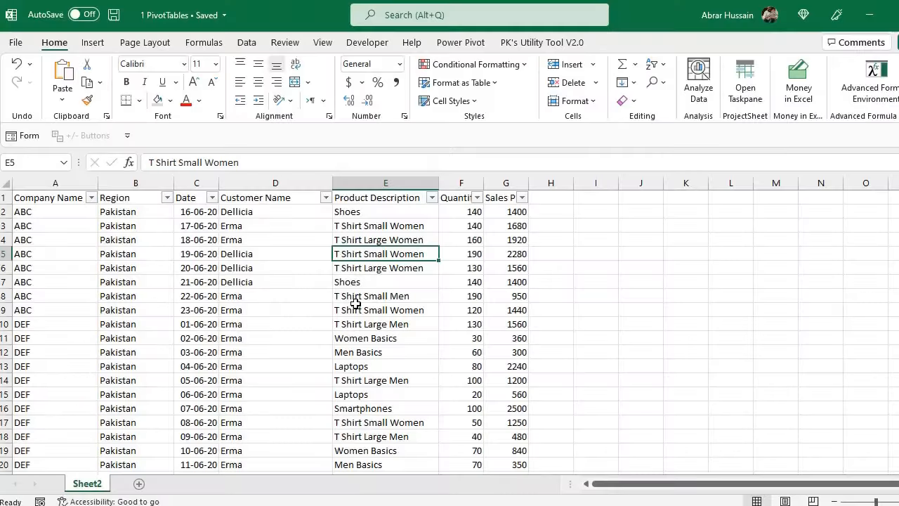
{"action": "left_click", "coordinate": [356, 307]}
{"action": "left_click_drag", "start_coordinate": [42, 198], "coordinate": [496, 320]}
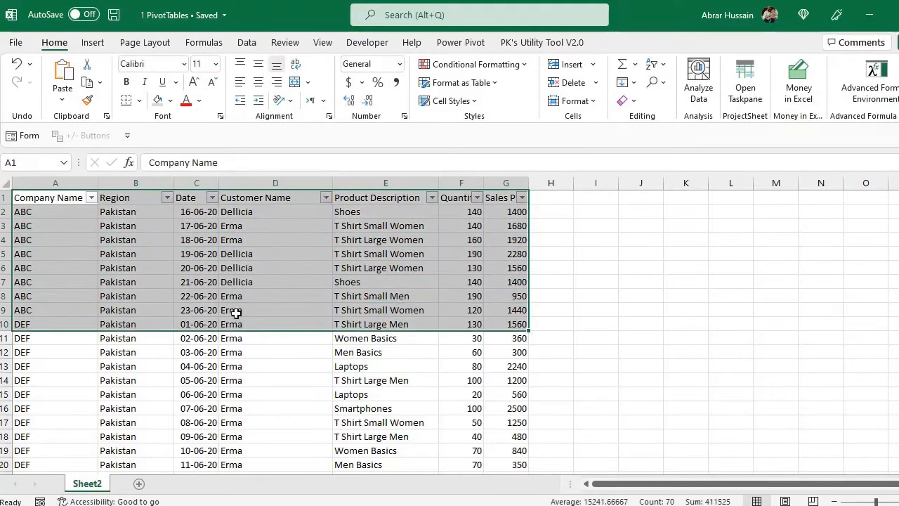
{"action": "left_click", "coordinate": [58, 199]}
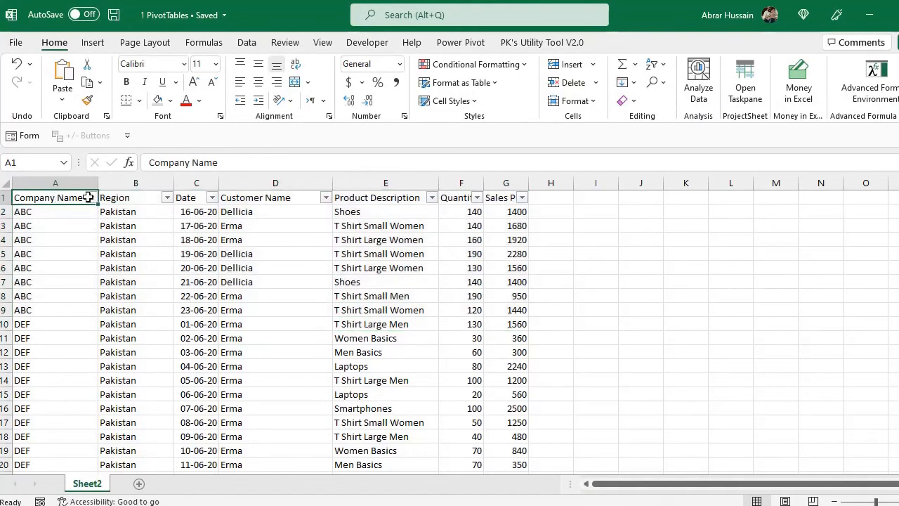
{"action": "left_click_drag", "start_coordinate": [88, 197], "coordinate": [508, 200]}
{"action": "left_click", "coordinate": [43, 201]}
{"action": "key", "text": "ctrl+shift+End"}
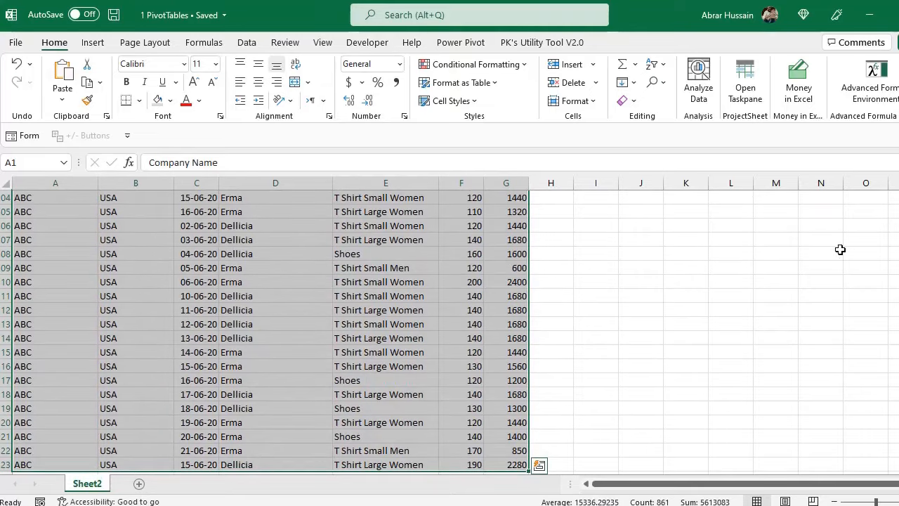
{"action": "key", "text": "ctrl+BackSpace"}
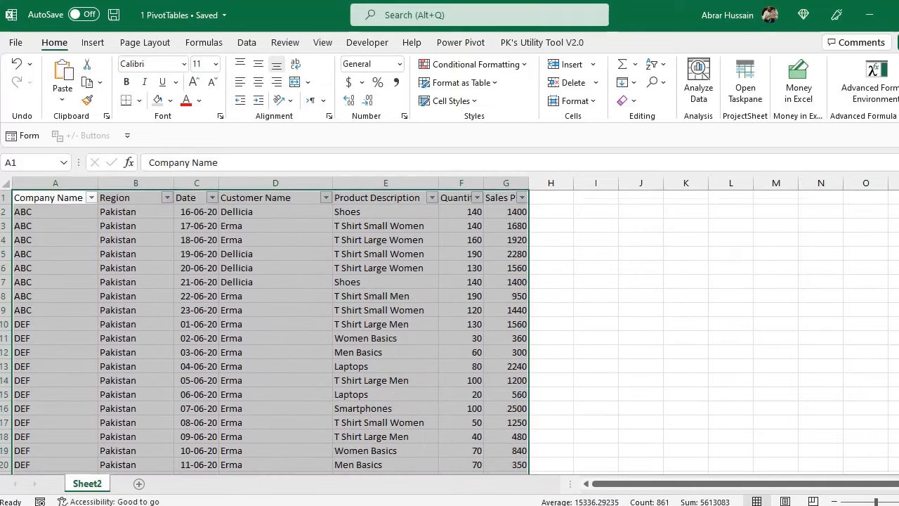
{"action": "left_click", "coordinate": [97, 47]}
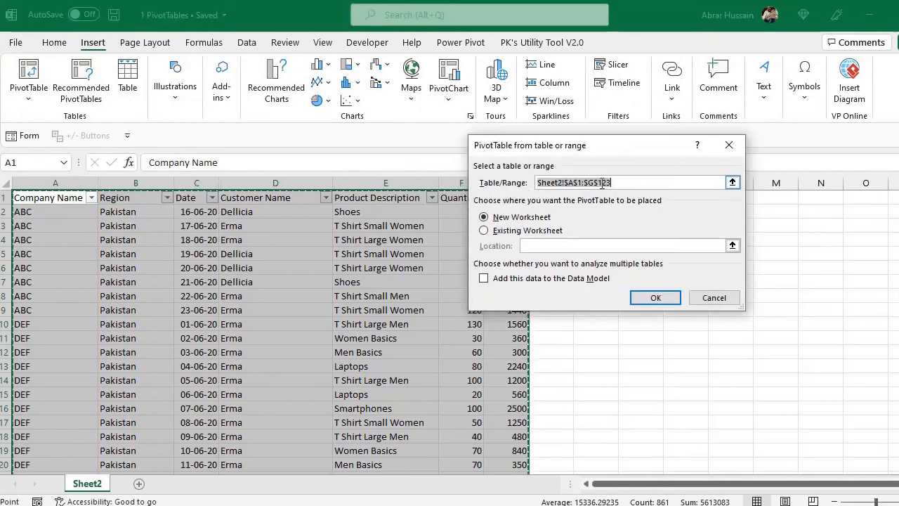
{"action": "left_click", "coordinate": [559, 182]}
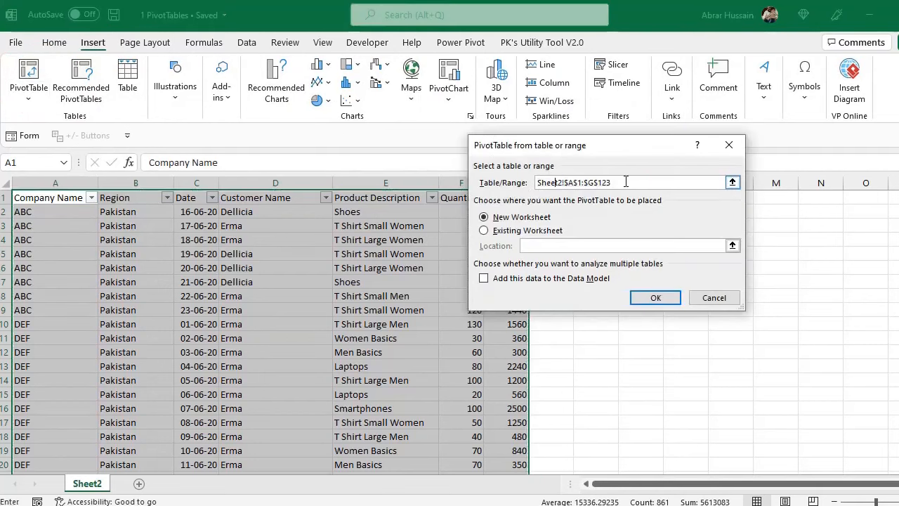
{"action": "key", "text": "ctrl+a"}
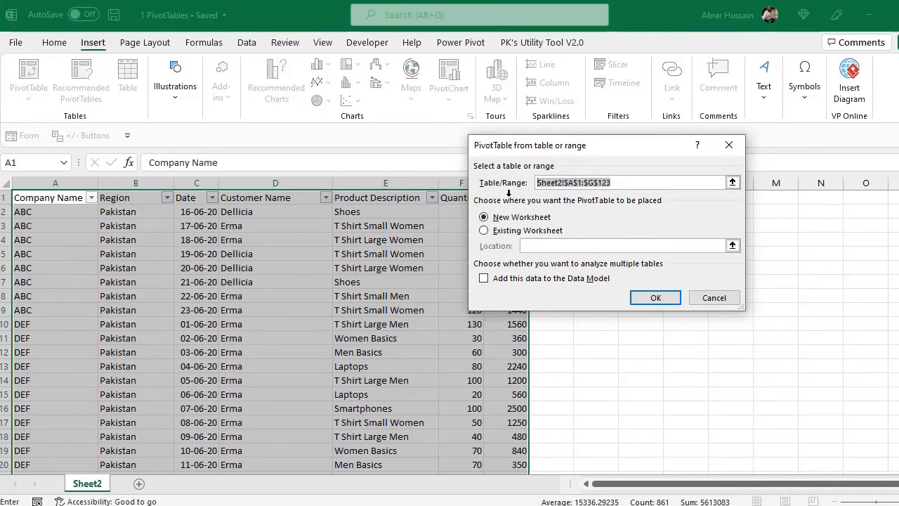
{"action": "left_click", "coordinate": [624, 183]}
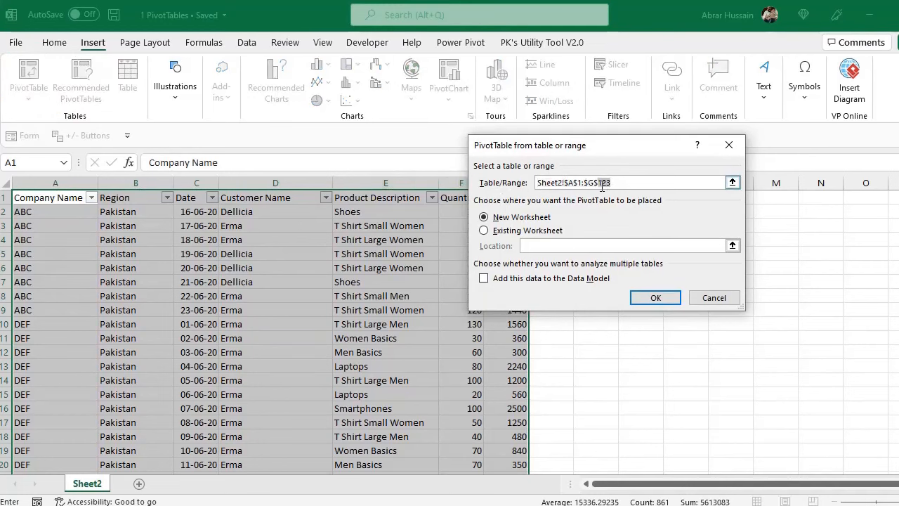
{"action": "left_click_drag", "start_coordinate": [633, 185], "coordinate": [484, 179]}
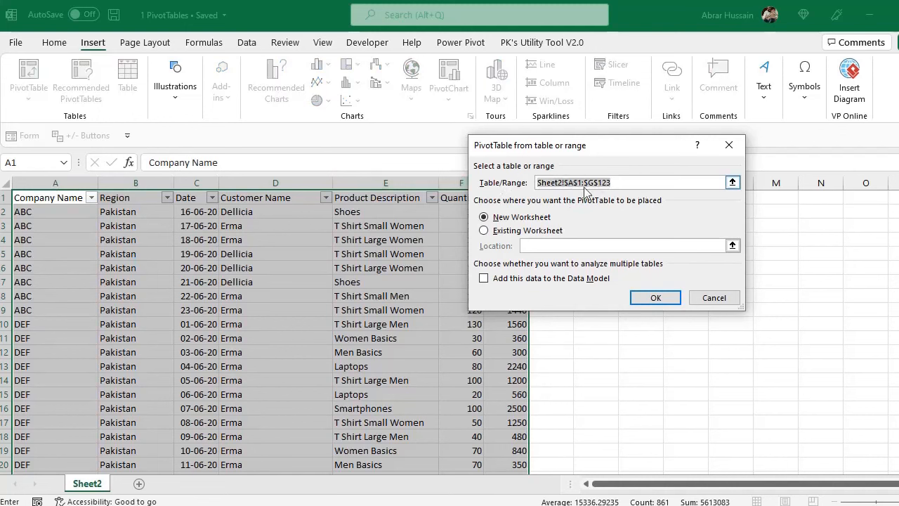
{"action": "left_click", "coordinate": [616, 182]}
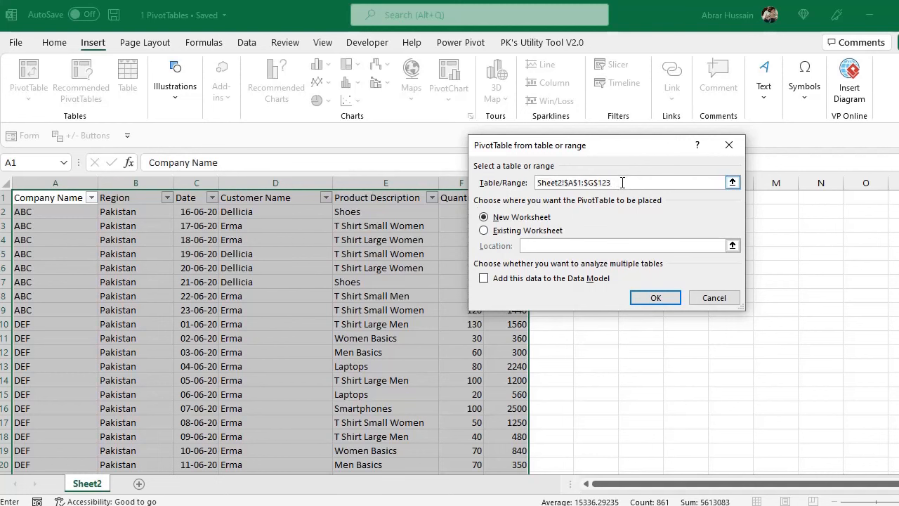
{"action": "left_click_drag", "start_coordinate": [622, 183], "coordinate": [464, 163]}
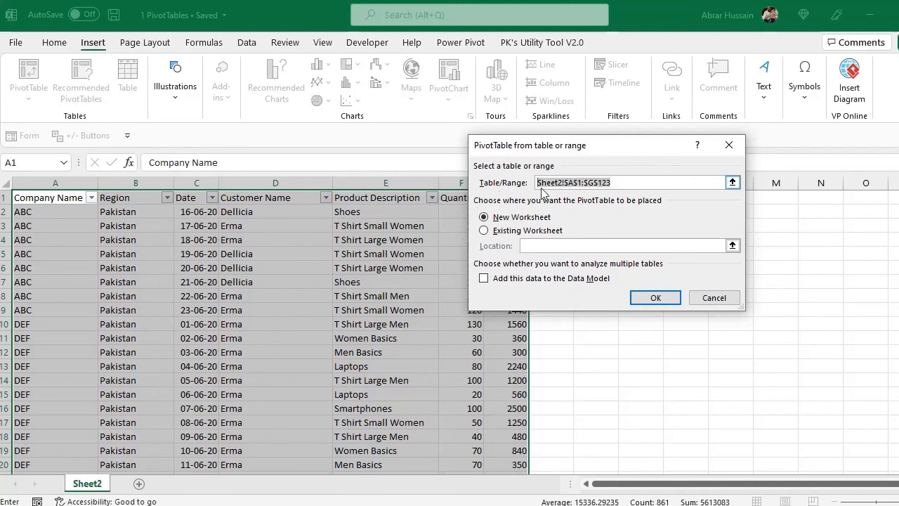
{"action": "left_click", "coordinate": [733, 298]}
Convert the whole sales data range A1:G123 on Sheet2 into a table with headers.
{"action": "left_click_drag", "start_coordinate": [28, 194], "coordinate": [515, 235]}
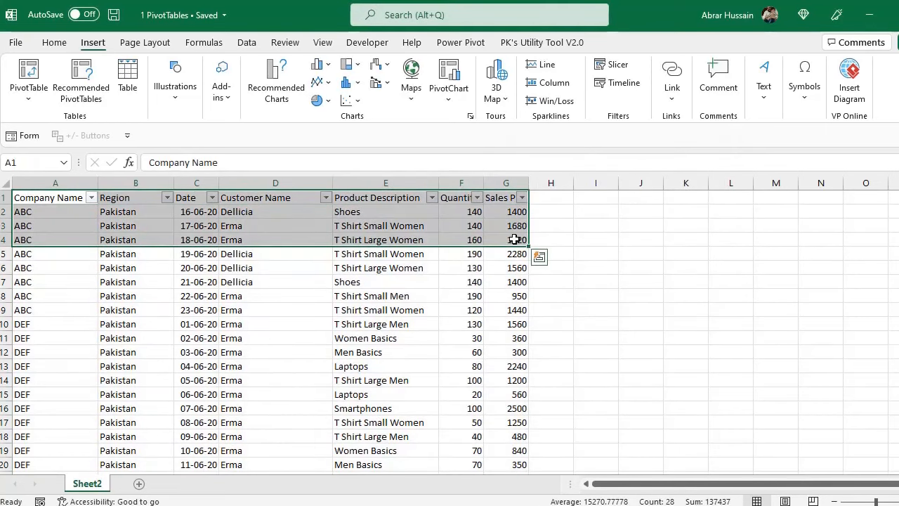
{"action": "left_click", "coordinate": [428, 307]}
{"action": "left_click", "coordinate": [63, 197]}
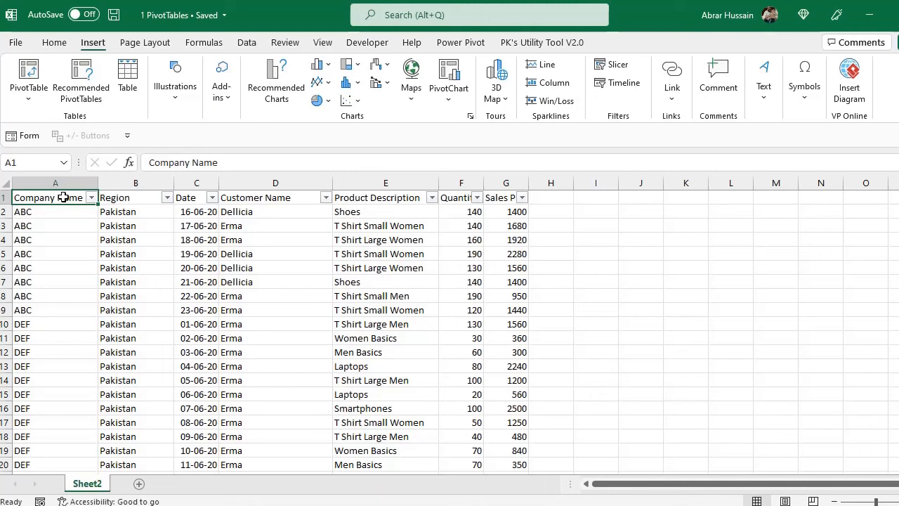
{"action": "key", "text": "ctrl+shift+End"}
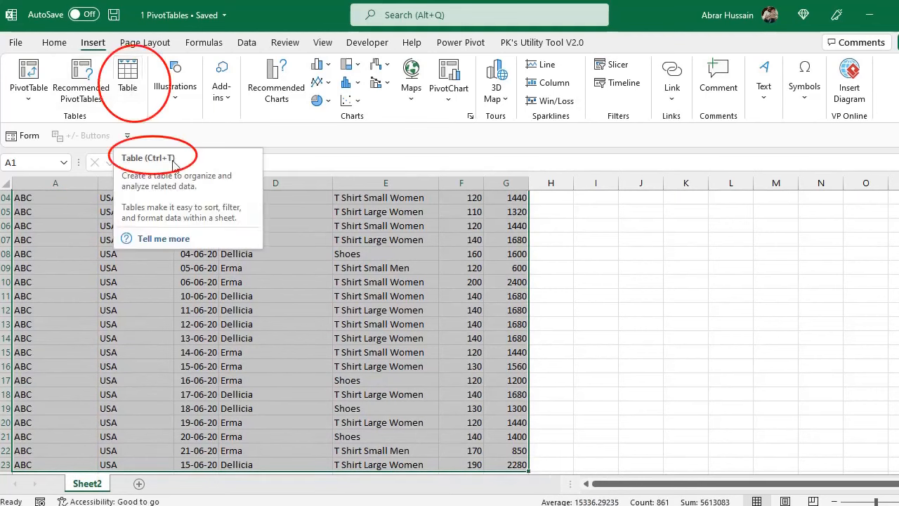
{"action": "left_click", "coordinate": [127, 76]}
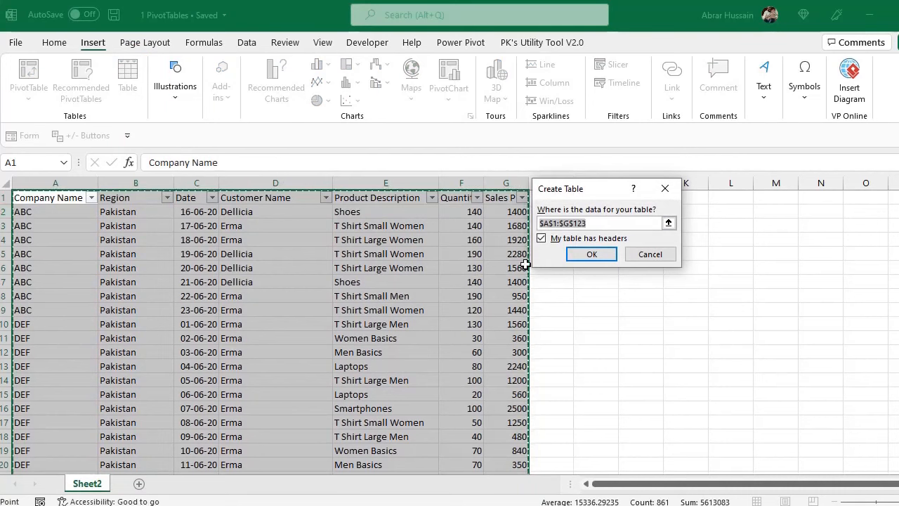
{"action": "left_click", "coordinate": [591, 256]}
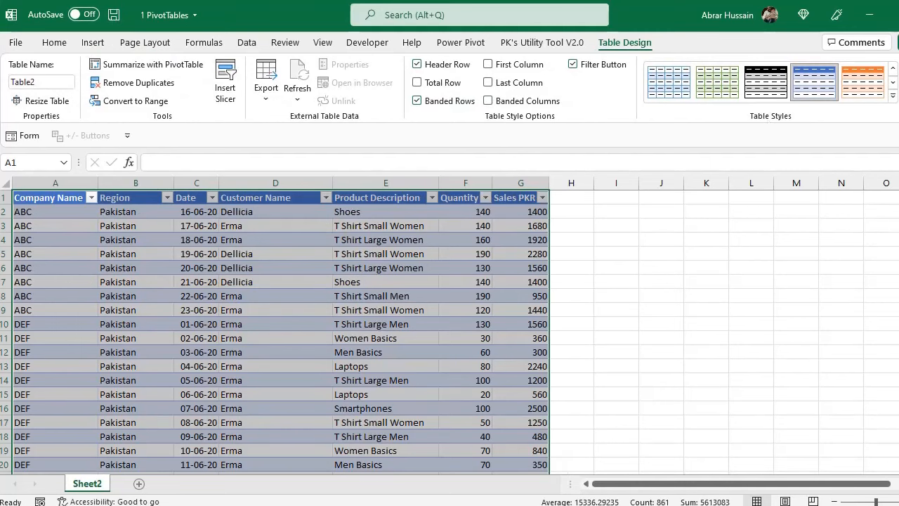
Clear the sales table's style formatting and make its header row bold.
{"action": "left_click", "coordinate": [893, 100]}
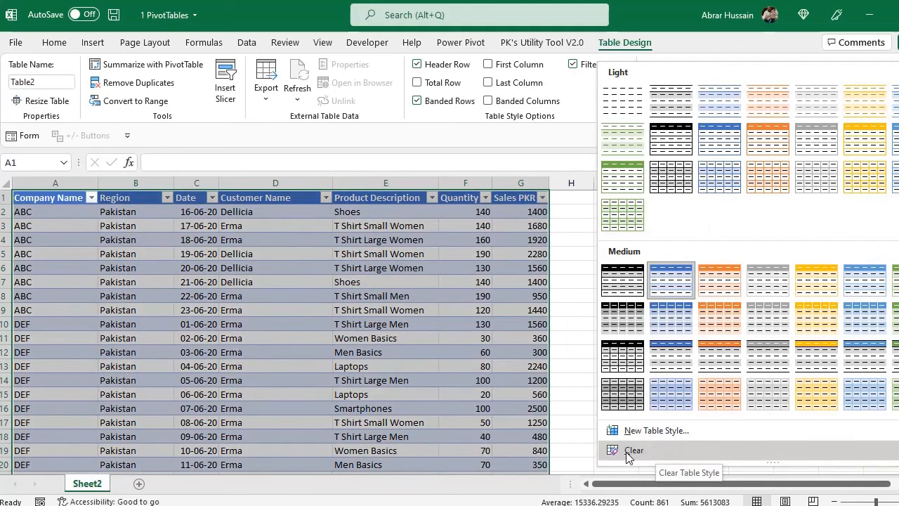
{"action": "left_click", "coordinate": [634, 450]}
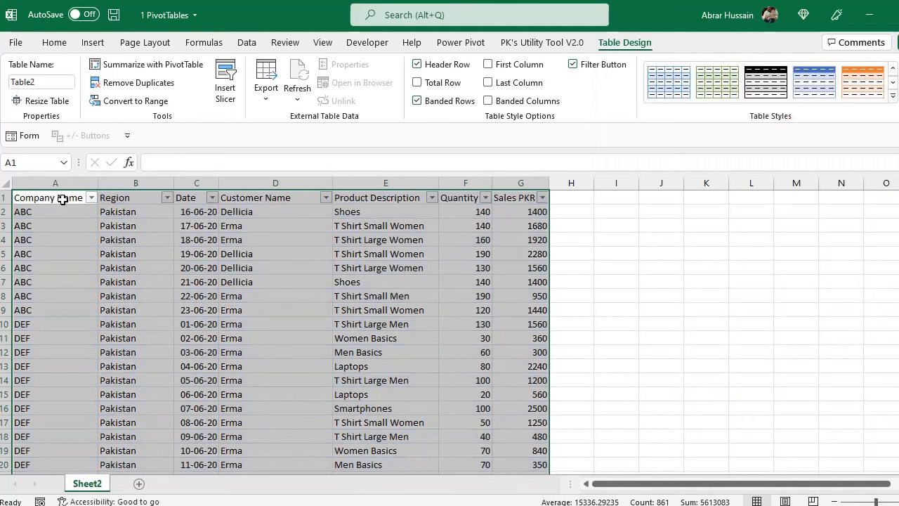
{"action": "left_click_drag", "start_coordinate": [63, 199], "coordinate": [524, 186]}
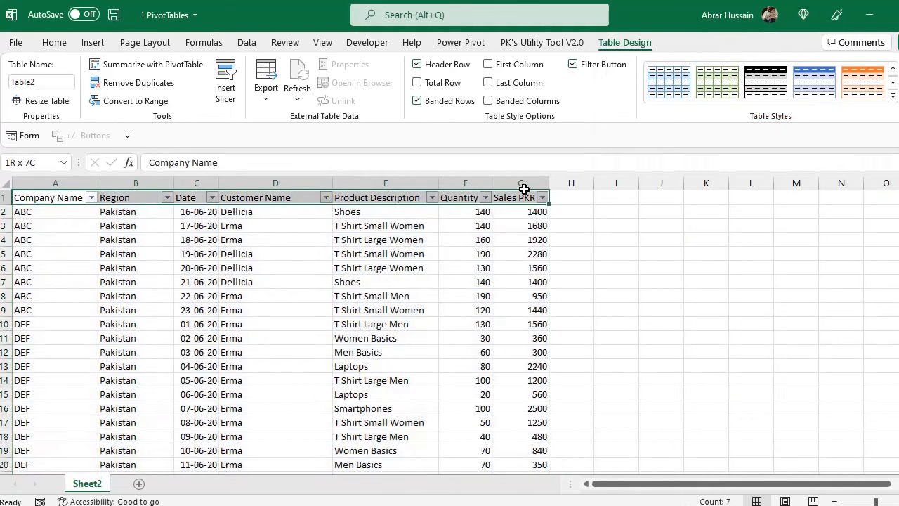
{"action": "left_click", "coordinate": [54, 42]}
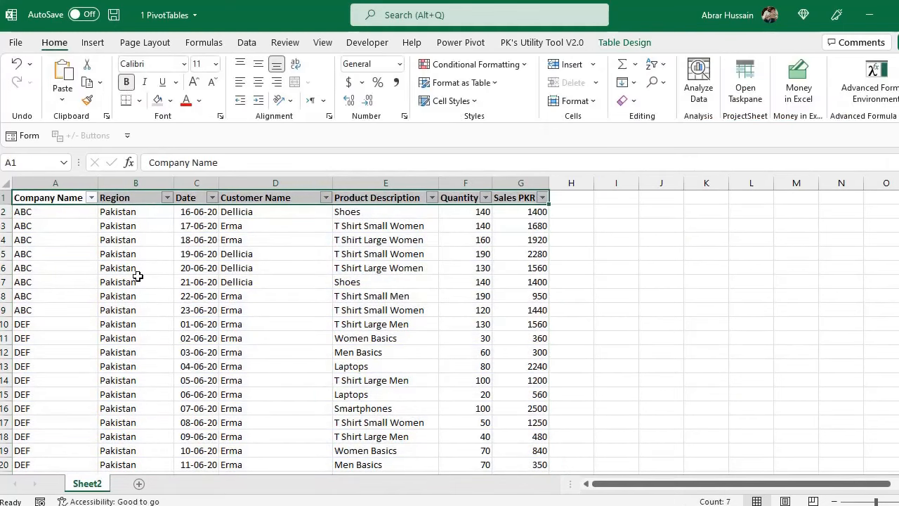
{"action": "left_click", "coordinate": [135, 249]}
{"action": "left_click", "coordinate": [116, 203]}
{"action": "left_click", "coordinate": [124, 226]}
{"action": "left_click", "coordinate": [112, 193]}
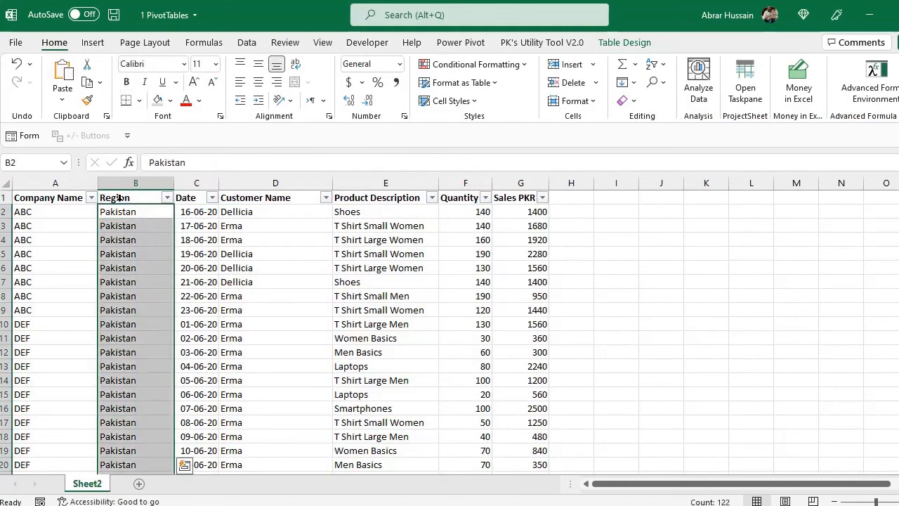
{"action": "left_click", "coordinate": [130, 200]}
{"action": "left_click", "coordinate": [141, 223]}
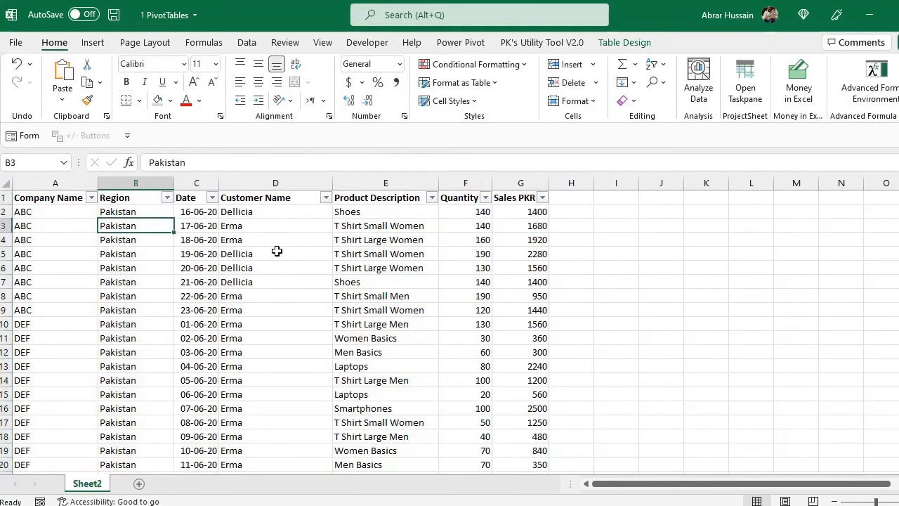
Rename the sales table on Sheet2 as salesDB.
{"action": "left_click", "coordinate": [627, 46]}
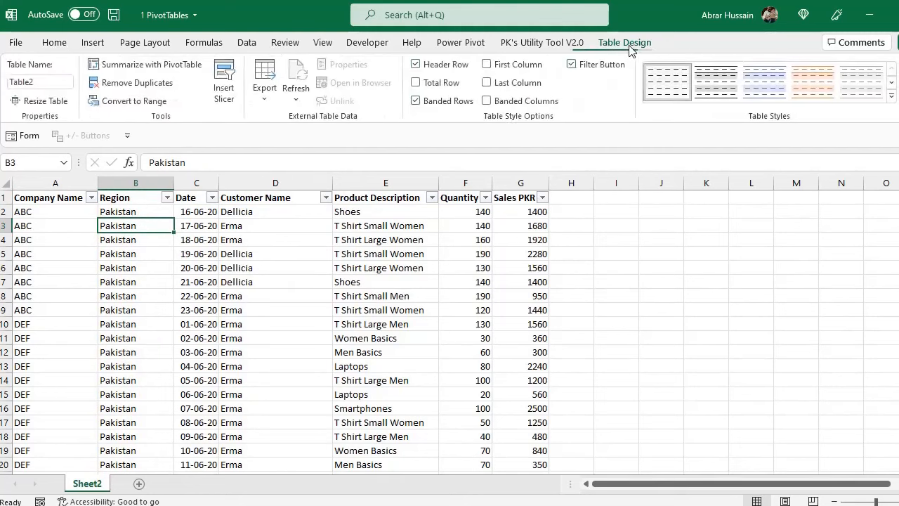
{"action": "left_click", "coordinate": [45, 85]}
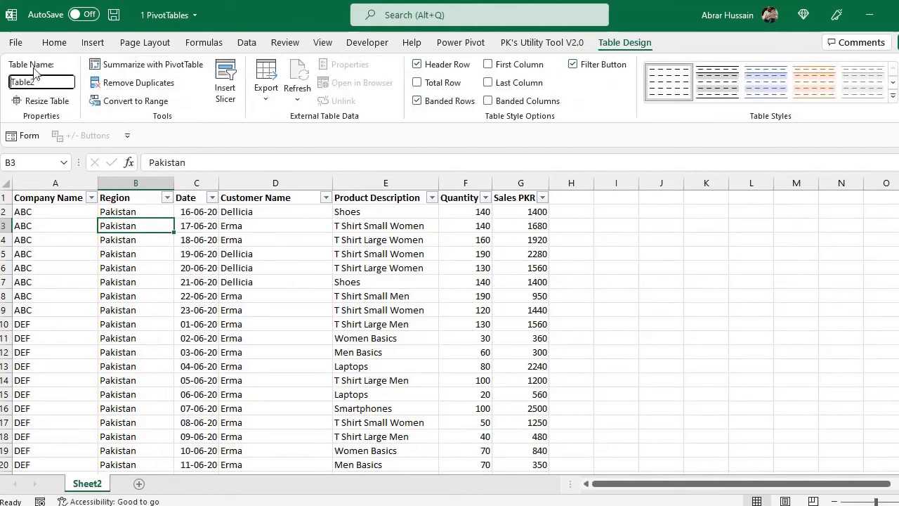
{"action": "double_click", "coordinate": [28, 82]}
{"action": "type", "text": "salesDB"}
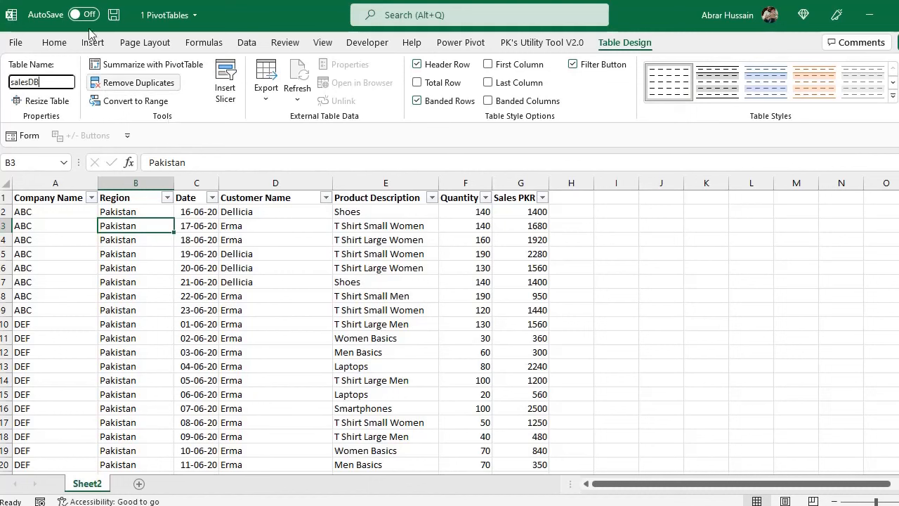
{"action": "key", "text": "Return"}
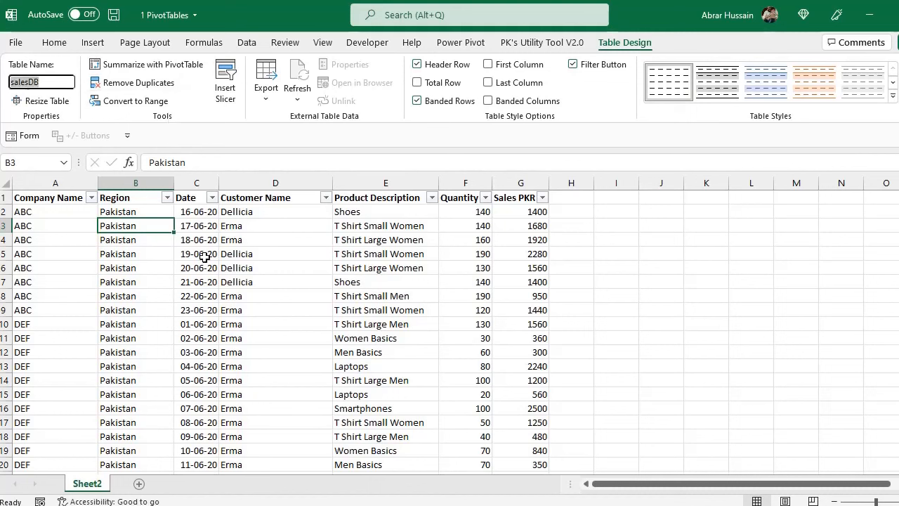
{"action": "left_click", "coordinate": [204, 257]}
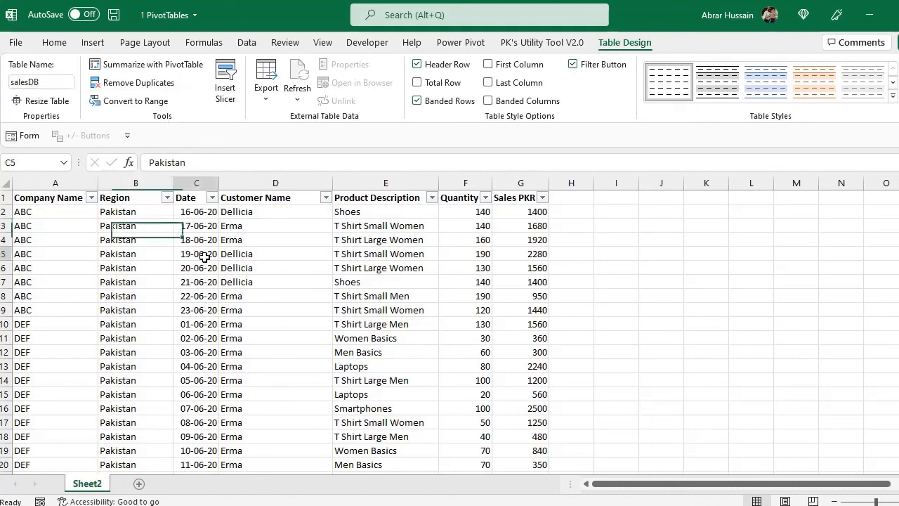
Browse the recommended pivot table layouts for the sales table and leave without inserting one.
{"action": "left_click", "coordinate": [93, 43]}
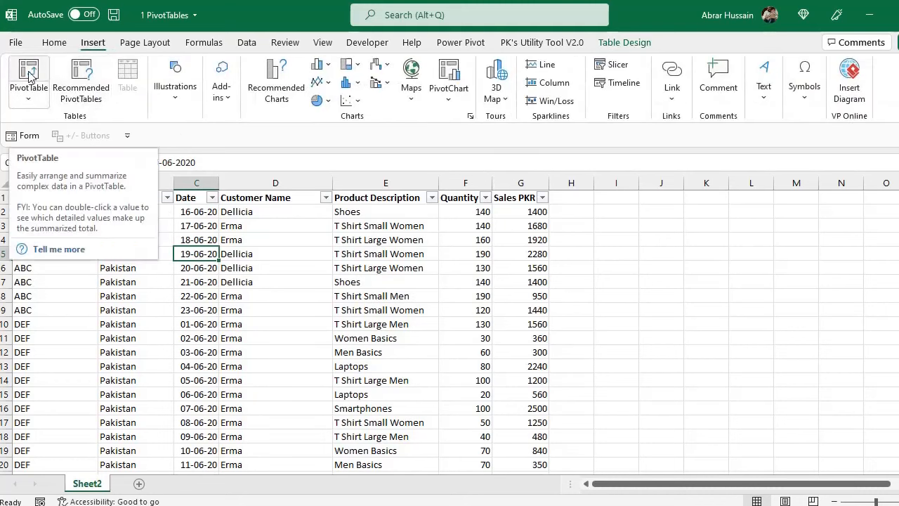
{"action": "left_click", "coordinate": [90, 90]}
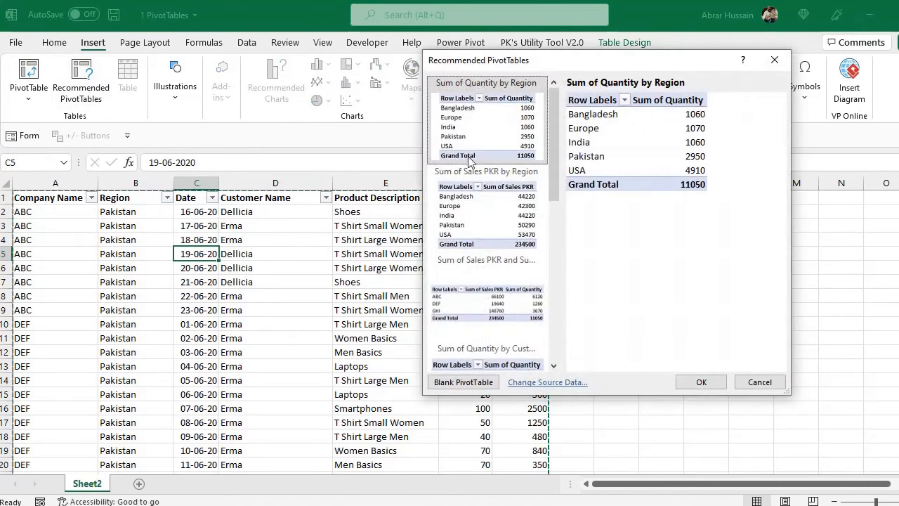
{"action": "scroll", "coordinate": [486, 313], "scroll_direction": "down", "scroll_amount": 3}
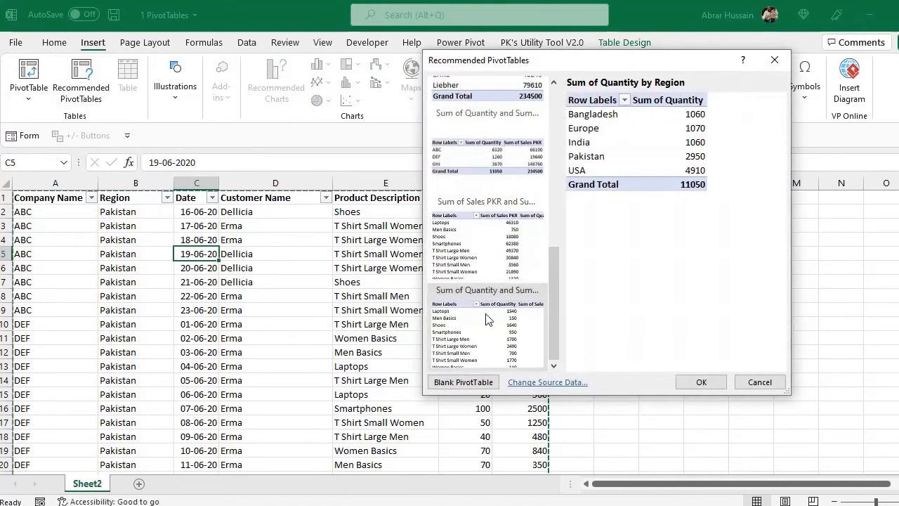
{"action": "scroll", "coordinate": [488, 318], "scroll_direction": "up", "scroll_amount": 3}
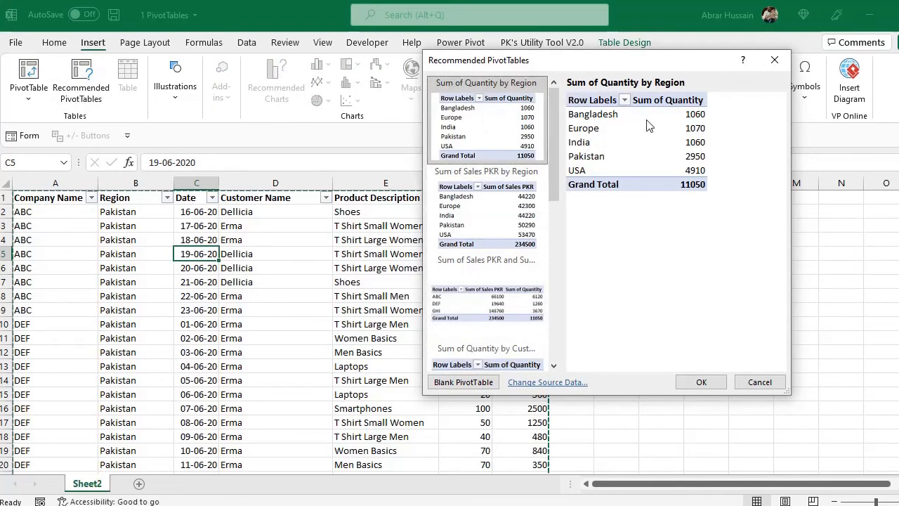
{"action": "left_click", "coordinate": [760, 382]}
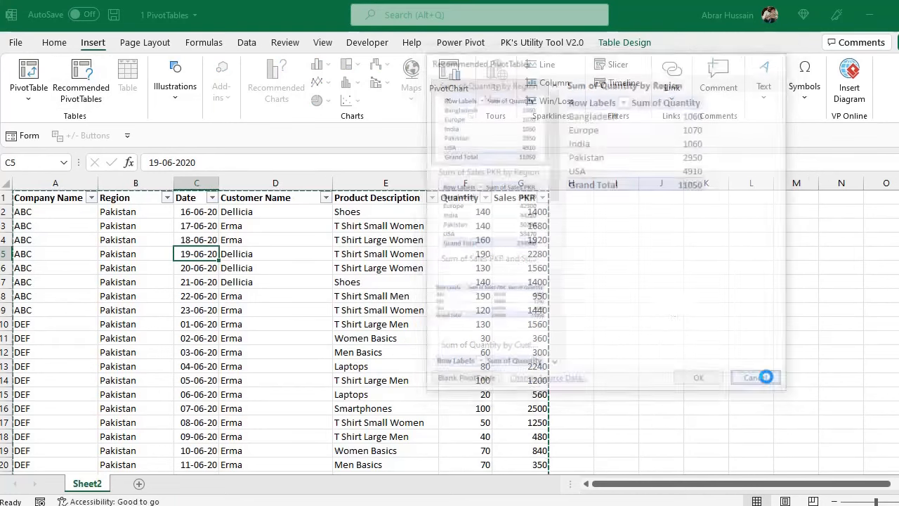
Examine the sales table's columns from Company Name through Sales PKR to decide how to summarize the data.
{"action": "left_click", "coordinate": [63, 199]}
{"action": "left_click", "coordinate": [134, 199]}
{"action": "left_click", "coordinate": [188, 200]}
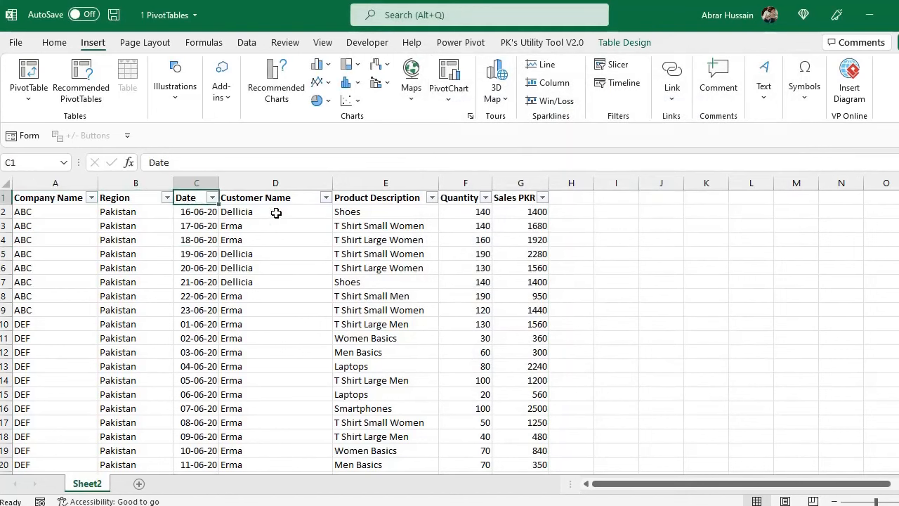
{"action": "left_click", "coordinate": [265, 198]}
{"action": "left_click", "coordinate": [387, 191]}
{"action": "left_click", "coordinate": [406, 201]}
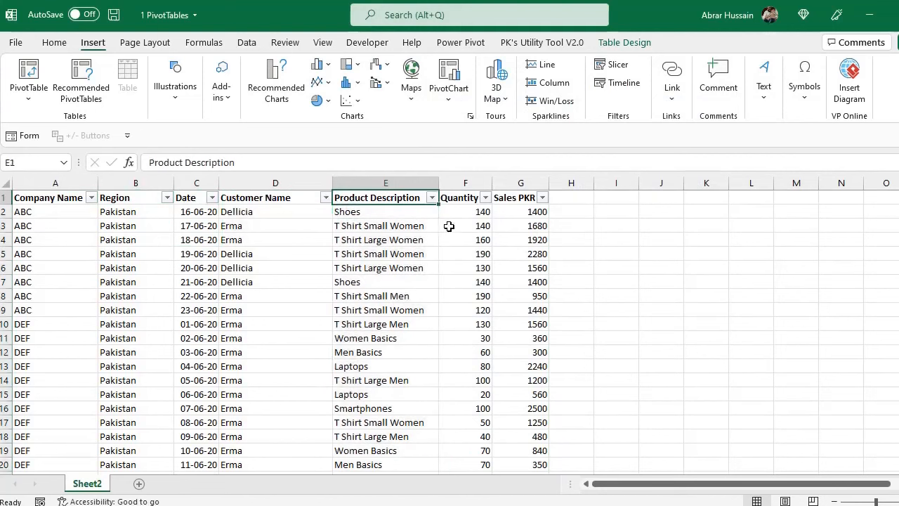
{"action": "left_click", "coordinate": [463, 193]}
{"action": "left_click", "coordinate": [518, 198]}
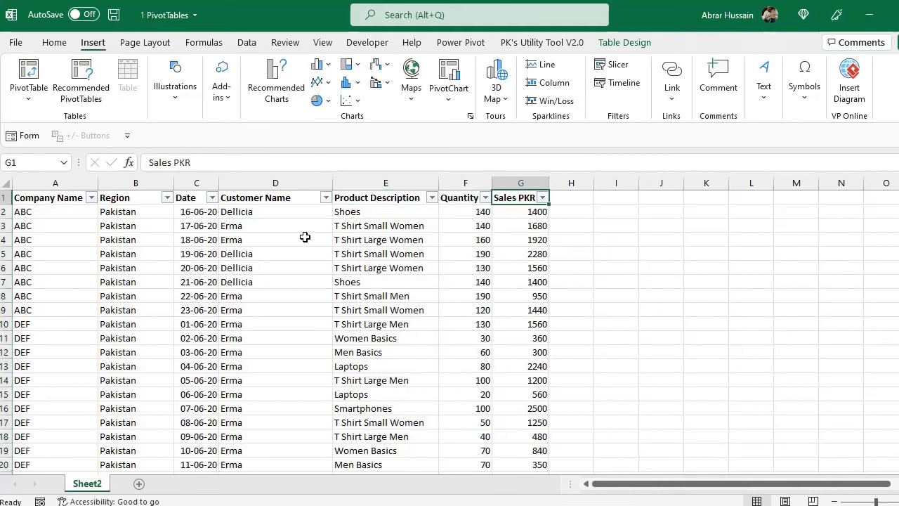
{"action": "left_click_drag", "start_coordinate": [130, 199], "coordinate": [135, 267]}
{"action": "left_click", "coordinate": [55, 204]}
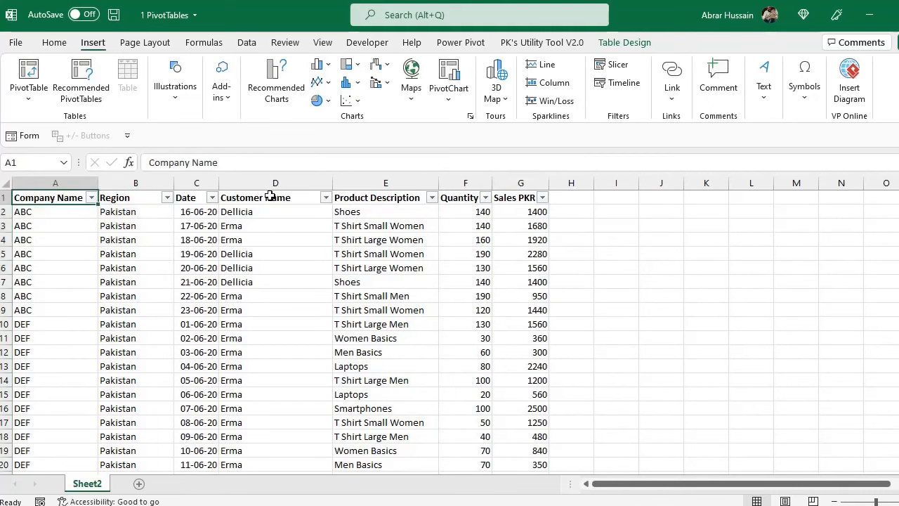
{"action": "left_click_drag", "start_coordinate": [269, 195], "coordinate": [305, 253]}
{"action": "left_click_drag", "start_coordinate": [401, 203], "coordinate": [404, 237]}
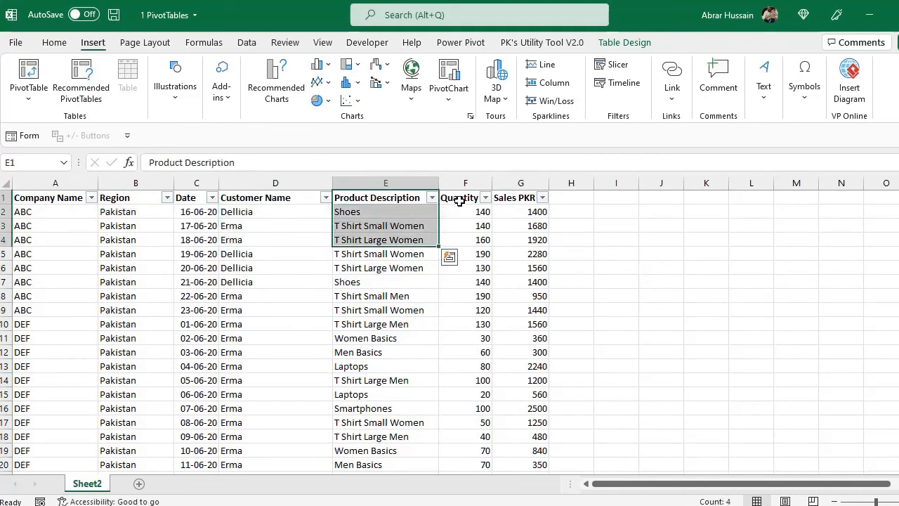
{"action": "left_click", "coordinate": [461, 197]}
{"action": "left_click", "coordinate": [510, 199]}
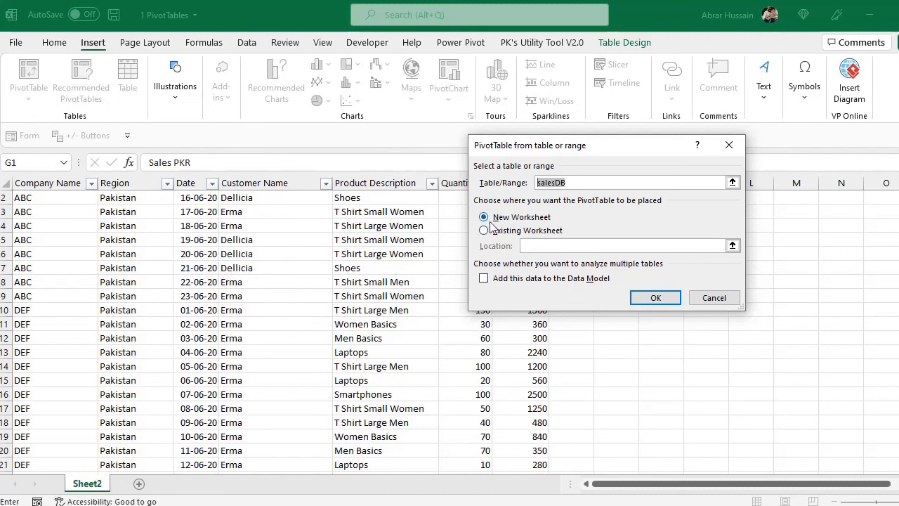
Create a blank pivot table from salesDB on a new worksheet without adding the data to the Data Model.
{"action": "left_click", "coordinate": [484, 280]}
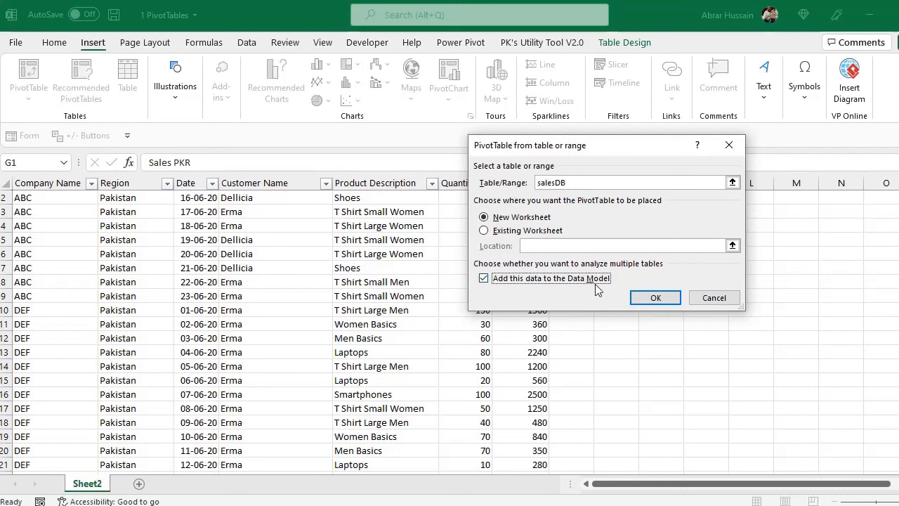
{"action": "left_click", "coordinate": [484, 278]}
{"action": "left_click", "coordinate": [655, 299]}
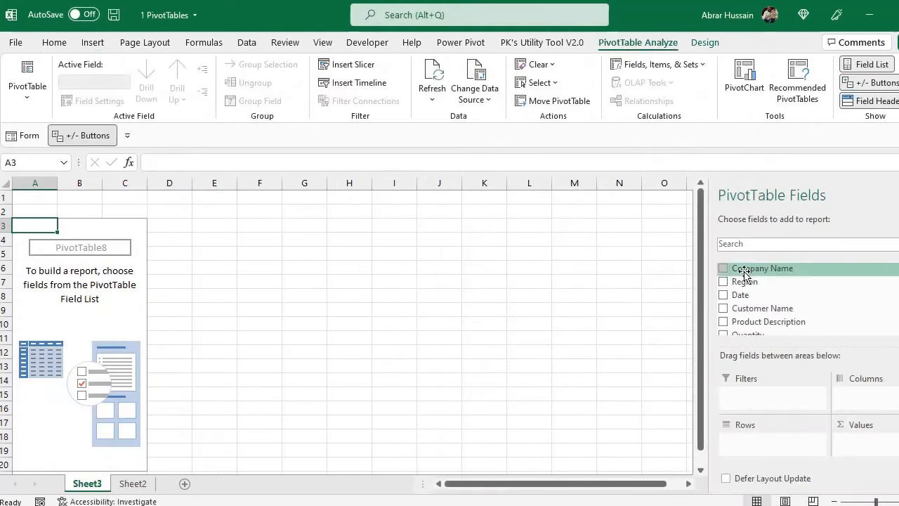
Arrange the PivotTable field list with the fields and areas sections side by side and widen the pane.
{"action": "scroll", "coordinate": [740, 309], "scroll_direction": "down", "scroll_amount": 1}
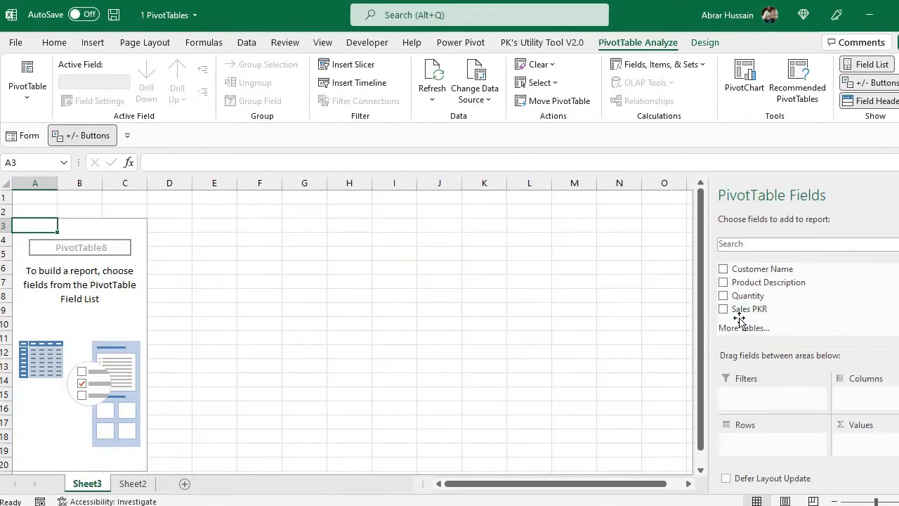
{"action": "scroll", "coordinate": [740, 317], "scroll_direction": "up", "scroll_amount": 1}
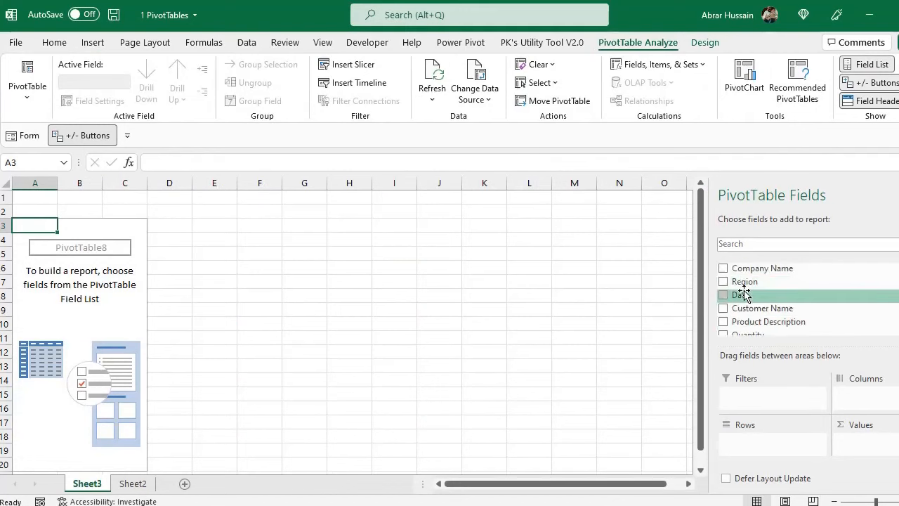
{"action": "scroll", "coordinate": [746, 309], "scroll_direction": "down", "scroll_amount": 2}
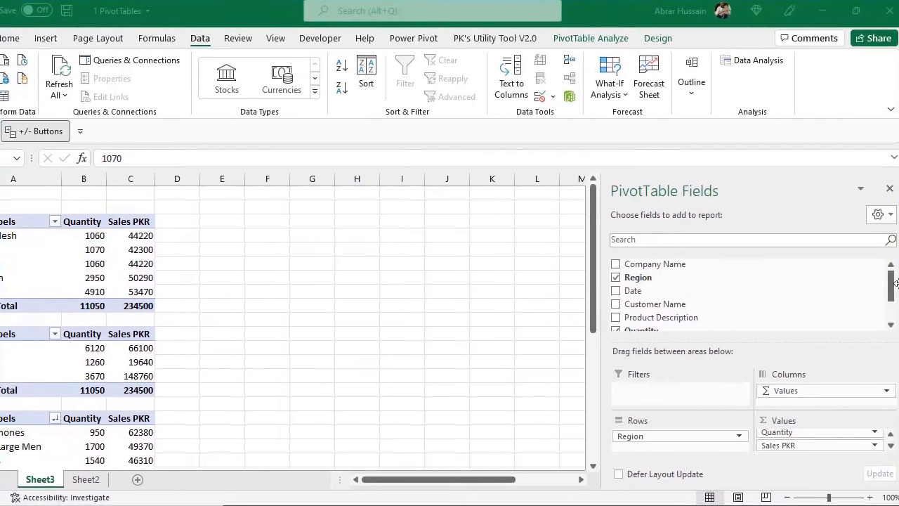
{"action": "scroll", "coordinate": [669, 294], "scroll_direction": "down", "scroll_amount": 1}
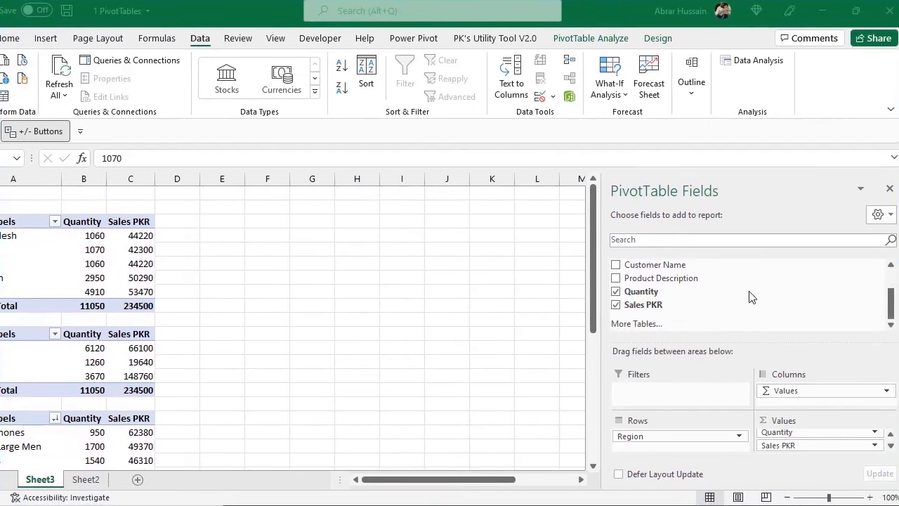
{"action": "left_click", "coordinate": [880, 215]}
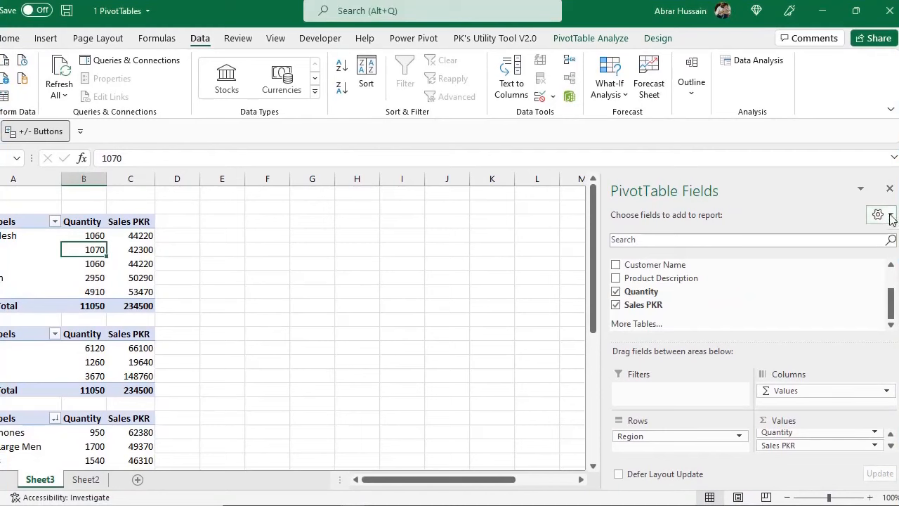
{"action": "left_click", "coordinate": [881, 217]}
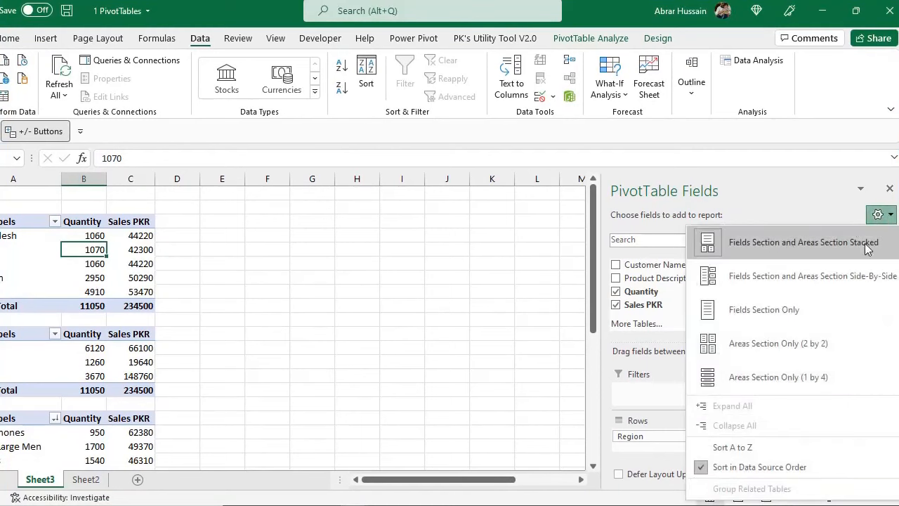
{"action": "left_click", "coordinate": [749, 279]}
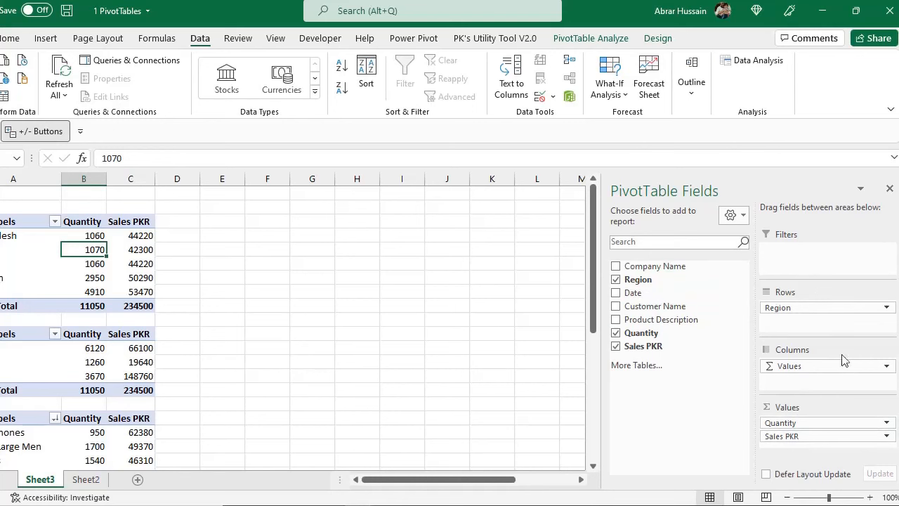
{"action": "left_click_drag", "start_coordinate": [599, 334], "coordinate": [525, 337]}
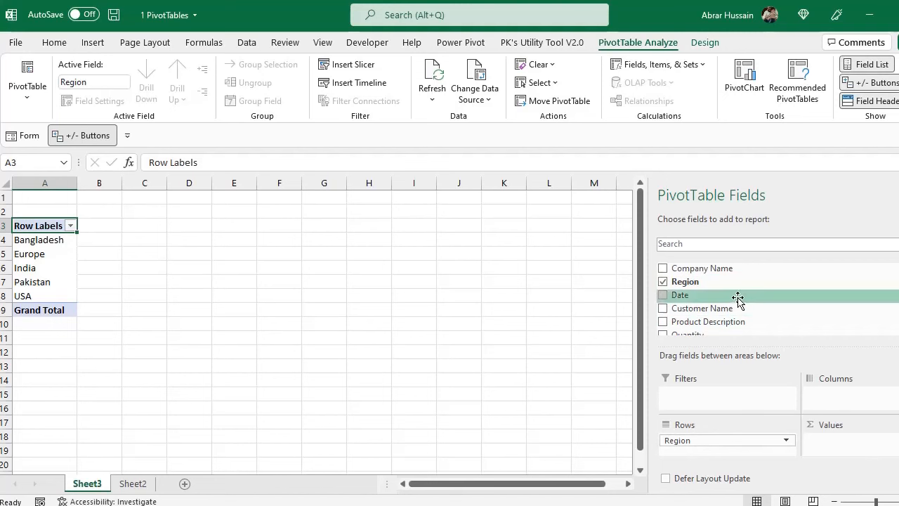
Add Quantity and Sales PKR as summed values to the pivot table grouped by Region.
{"action": "scroll", "coordinate": [703, 294], "scroll_direction": "down", "scroll_amount": 3}
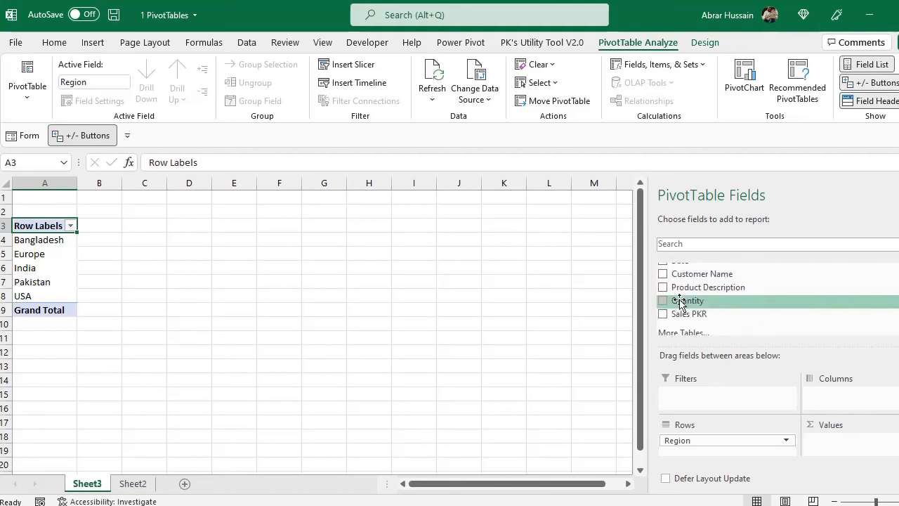
{"action": "left_click_drag", "start_coordinate": [680, 303], "coordinate": [837, 447]}
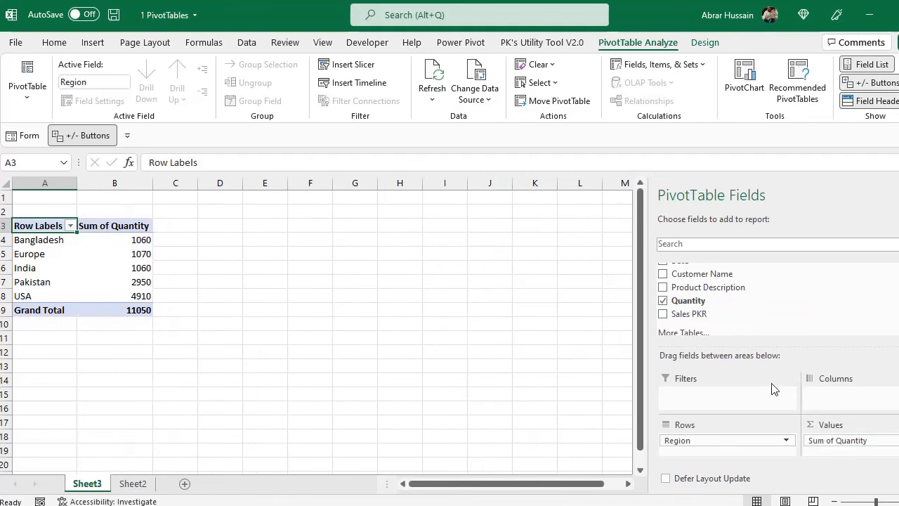
{"action": "left_click_drag", "start_coordinate": [669, 317], "coordinate": [822, 445]}
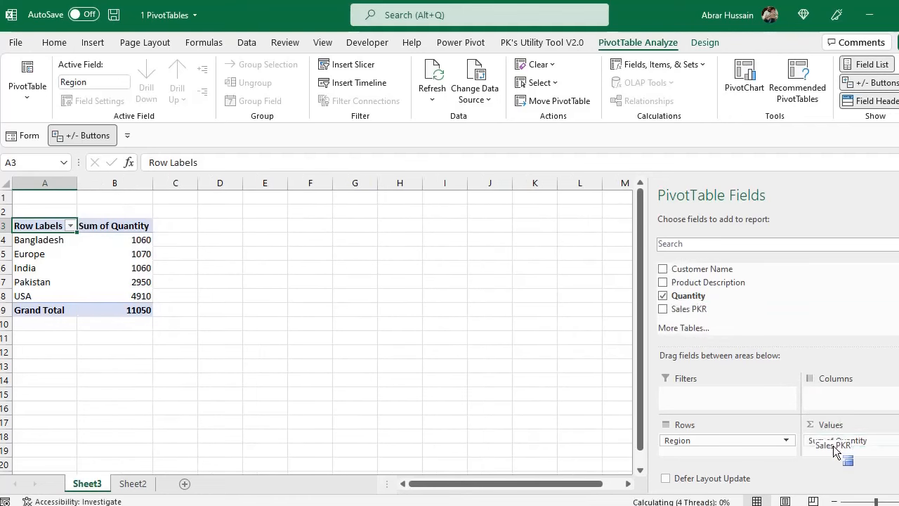
Compare the Sum of Quantity and Sum of Sales PKR columns across the regions in the pivot table.
{"action": "left_click", "coordinate": [112, 227]}
{"action": "left_click", "coordinate": [192, 226]}
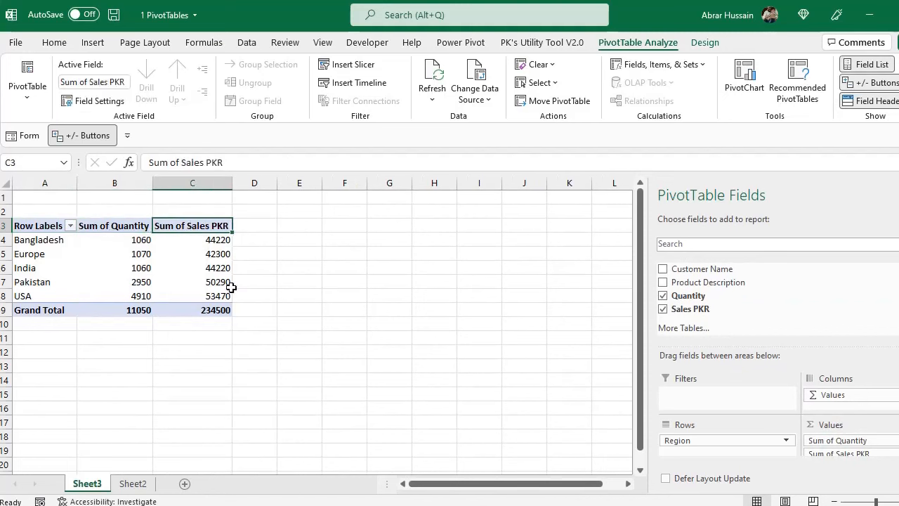
{"action": "left_click", "coordinate": [124, 229]}
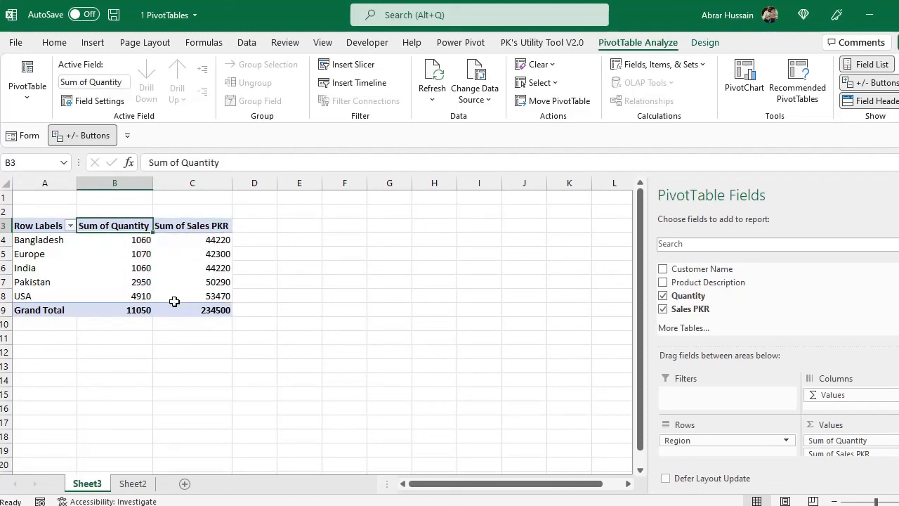
{"action": "mouse_move", "coordinate": [174, 302]}
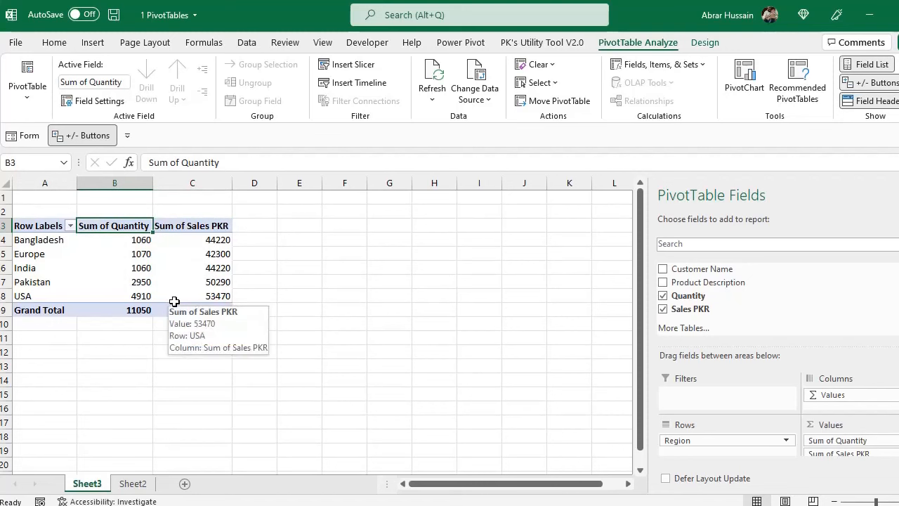
{"action": "left_click", "coordinate": [185, 225]}
{"action": "left_click", "coordinate": [114, 219]}
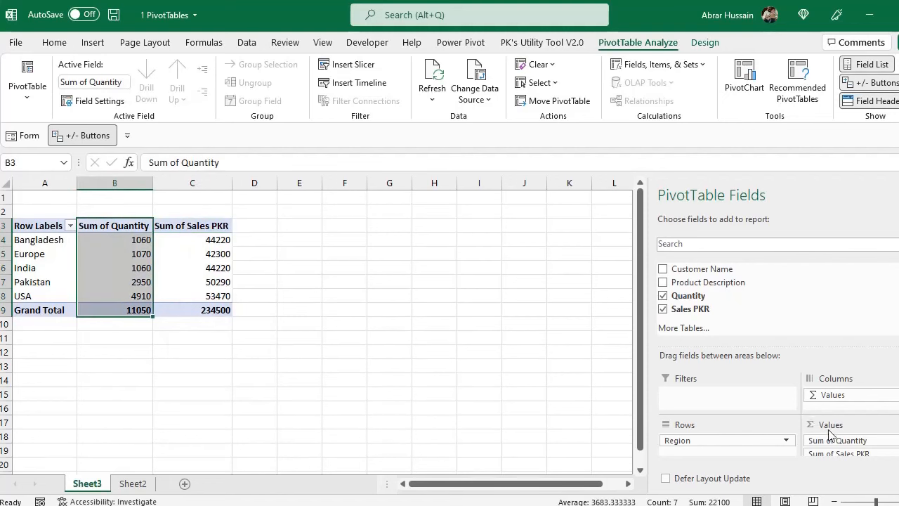
Open the value field settings for Sum of Quantity and review the Count, Average, Max, Min and Product options, leaving Sum selected.
{"action": "scroll", "coordinate": [841, 438], "scroll_direction": "down", "scroll_amount": 1}
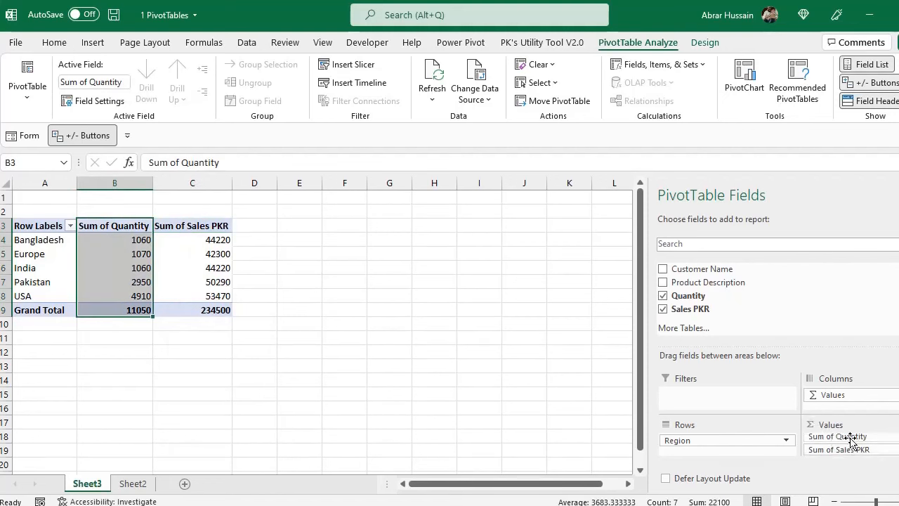
{"action": "left_click", "coordinate": [848, 438]}
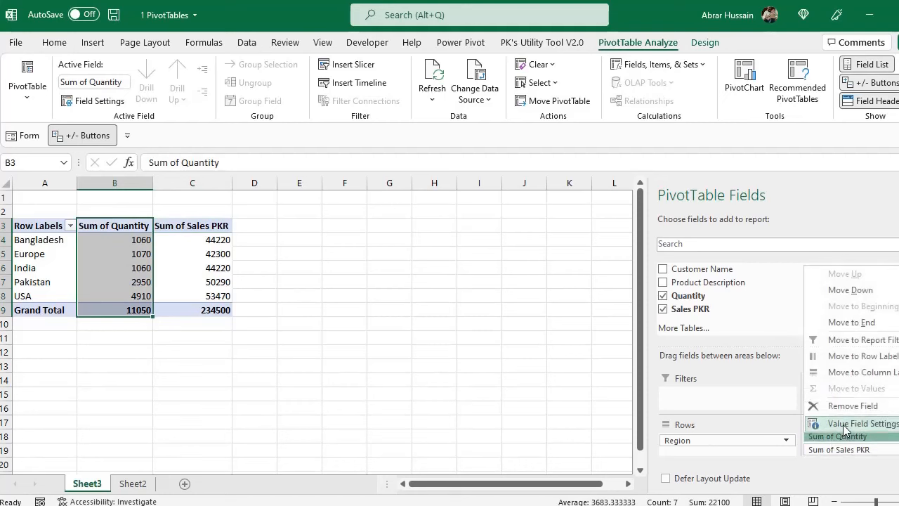
{"action": "left_click", "coordinate": [845, 424]}
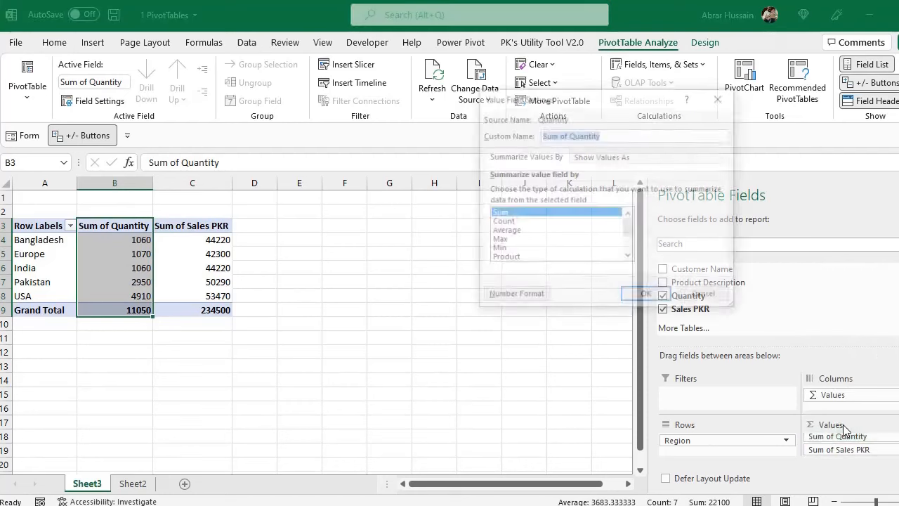
{"action": "left_click", "coordinate": [504, 222]}
{"action": "left_click", "coordinate": [513, 231]}
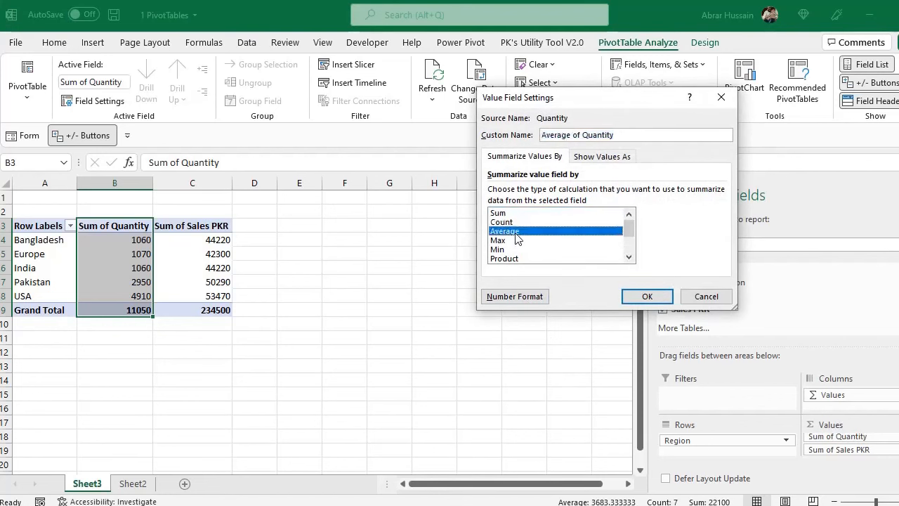
{"action": "left_click", "coordinate": [498, 240]}
{"action": "left_click", "coordinate": [500, 250]}
{"action": "left_click", "coordinate": [507, 259]}
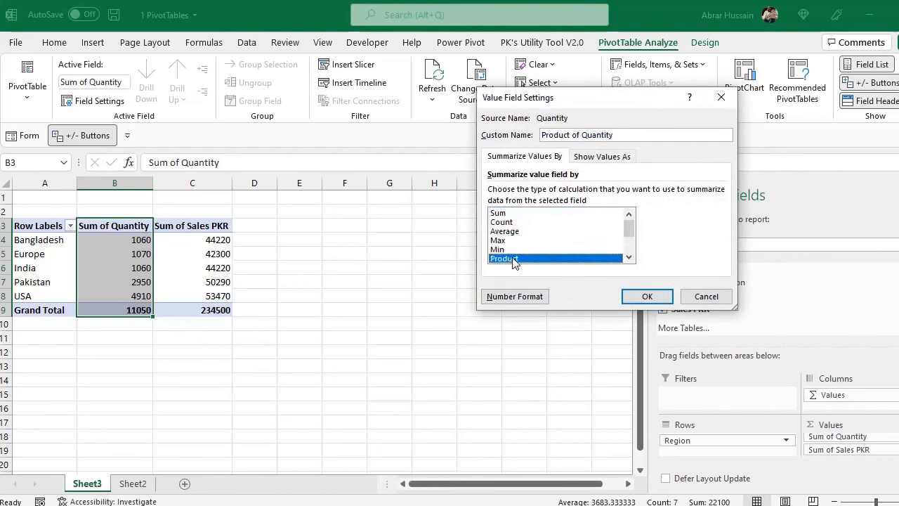
{"action": "left_click", "coordinate": [501, 213]}
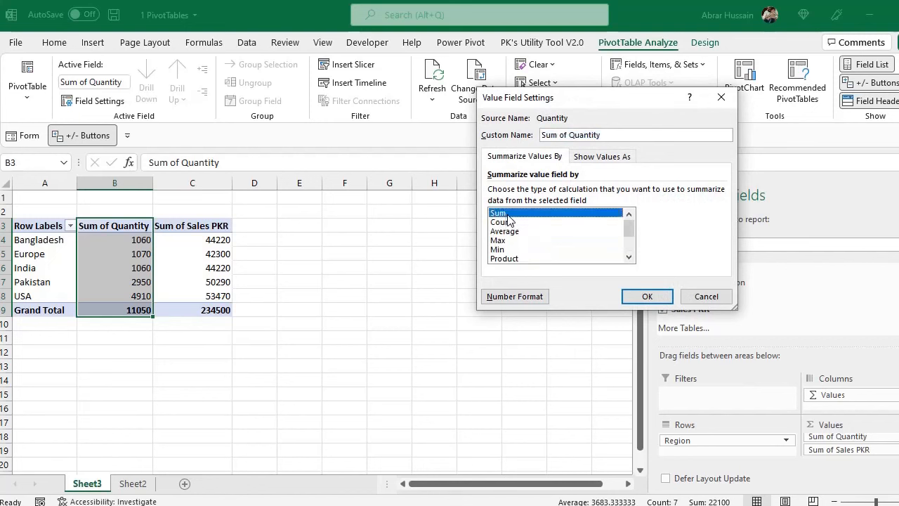
{"action": "left_click", "coordinate": [505, 224]}
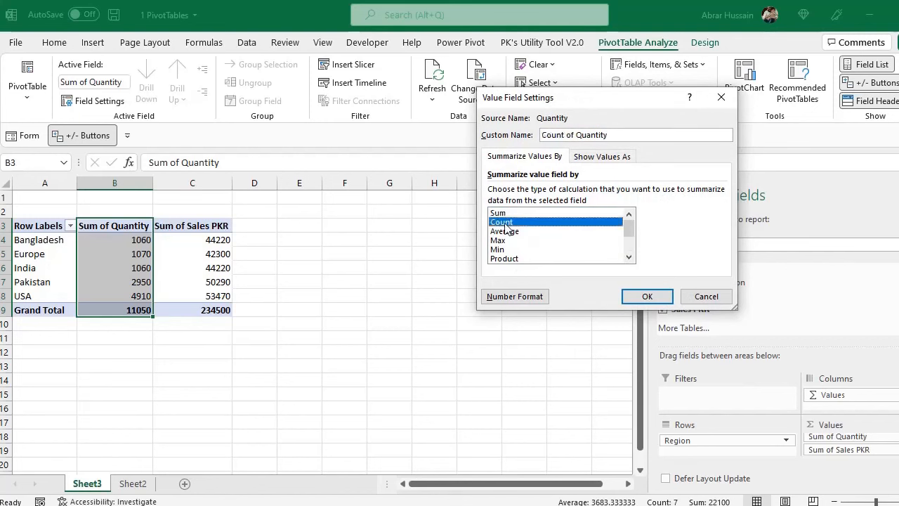
{"action": "left_click", "coordinate": [506, 231]}
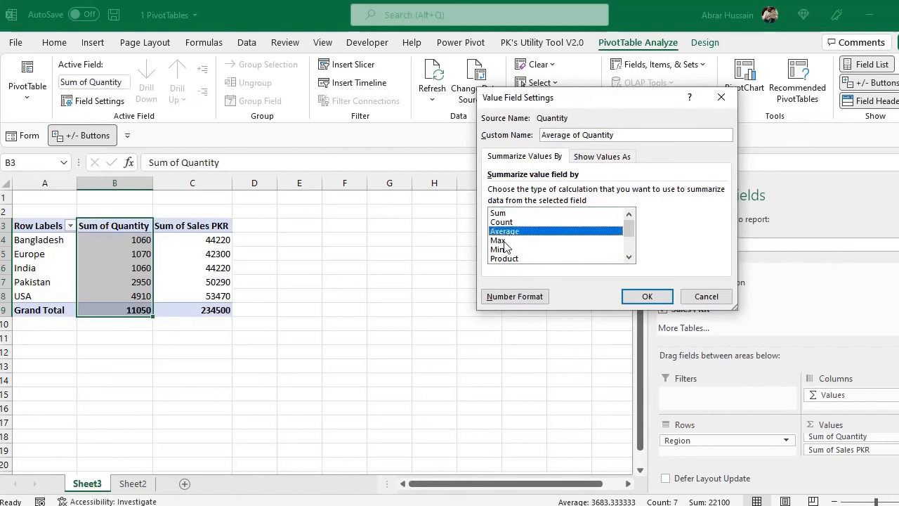
{"action": "left_click", "coordinate": [504, 240]}
{"action": "left_click", "coordinate": [503, 249]}
{"action": "left_click", "coordinate": [502, 232]}
{"action": "left_click", "coordinate": [498, 212]}
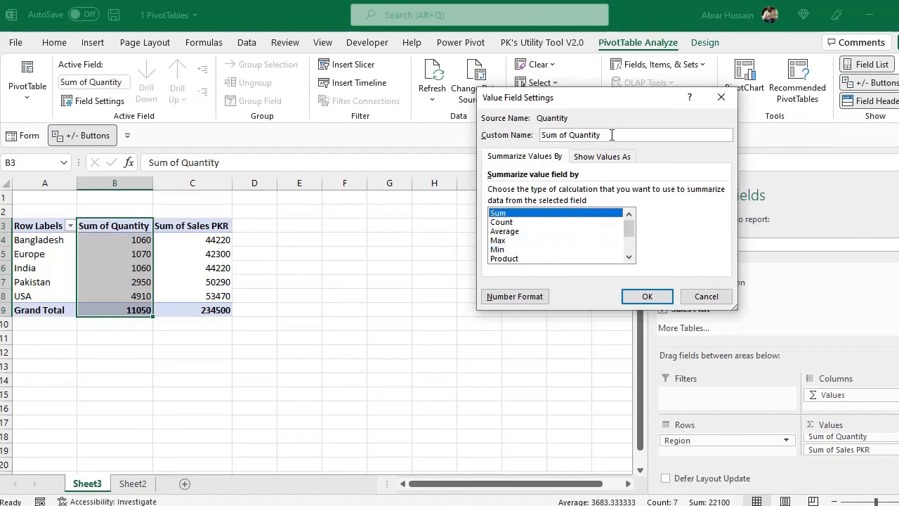
Try to rename the Sum of Quantity value field as "Quantity" by removing "Sum of" from its custom name.
{"action": "left_click_drag", "start_coordinate": [570, 136], "coordinate": [482, 134]}
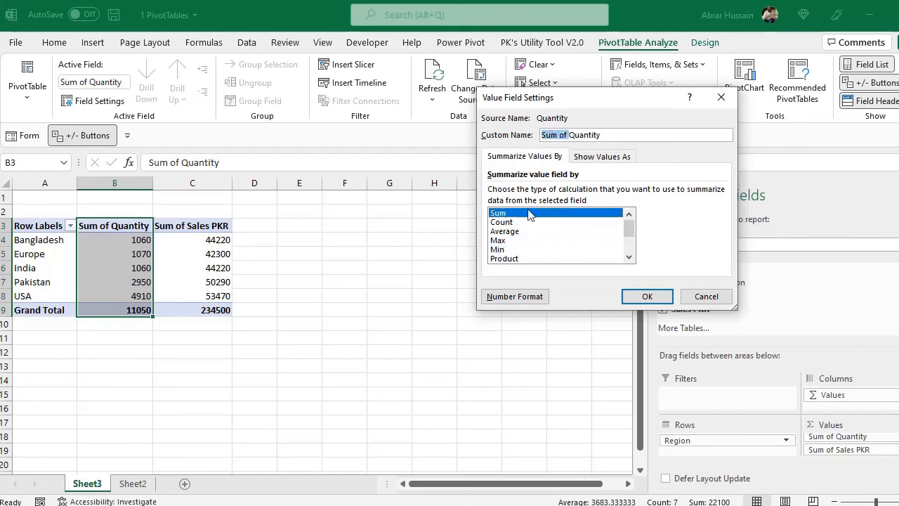
{"action": "key", "text": "BackSpace"}
{"action": "double_click", "coordinate": [559, 139]}
{"action": "left_click", "coordinate": [646, 297]}
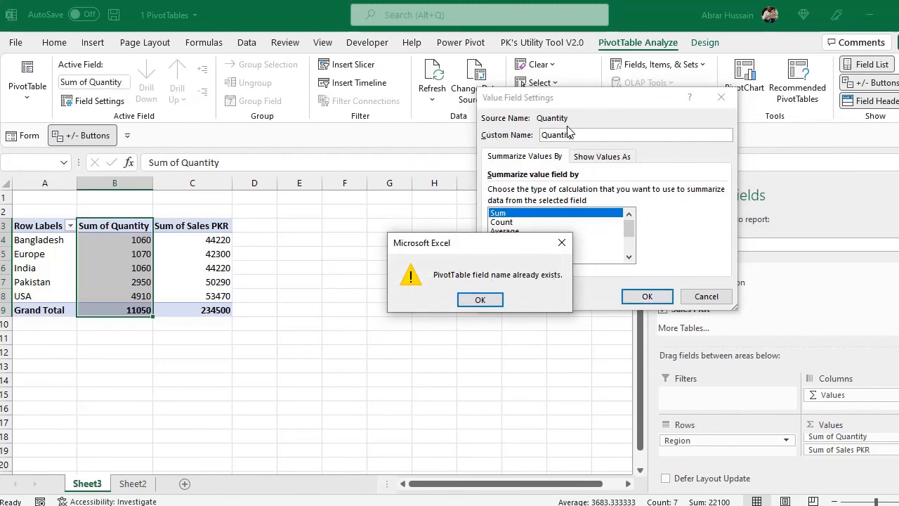
{"action": "left_click", "coordinate": [488, 303]}
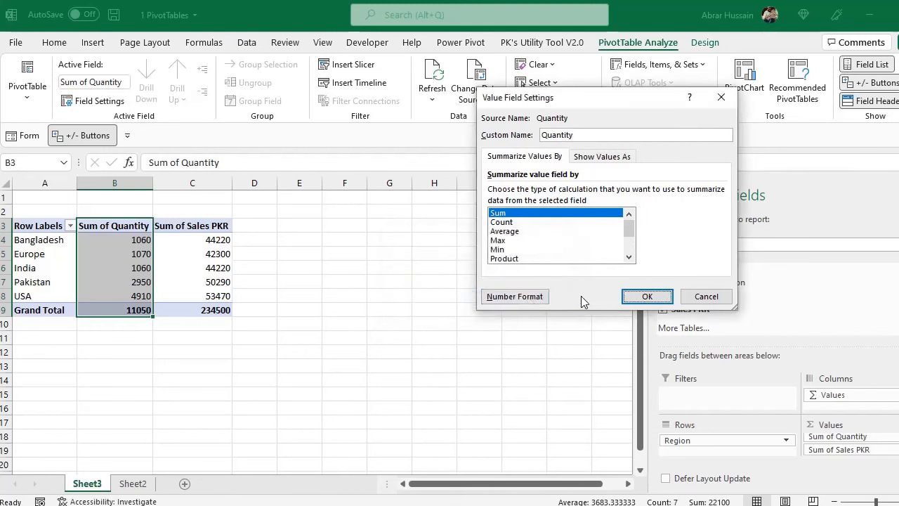
Check the source Quantity column on Sheet2 and set the value field's custom name to "Quantity" followed by a trailing space.
{"action": "left_click", "coordinate": [134, 485]}
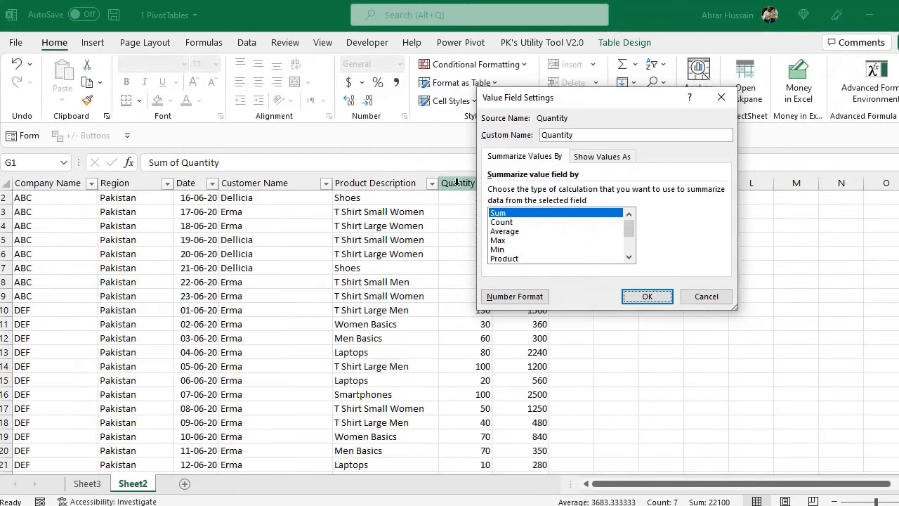
{"action": "left_click", "coordinate": [87, 483]}
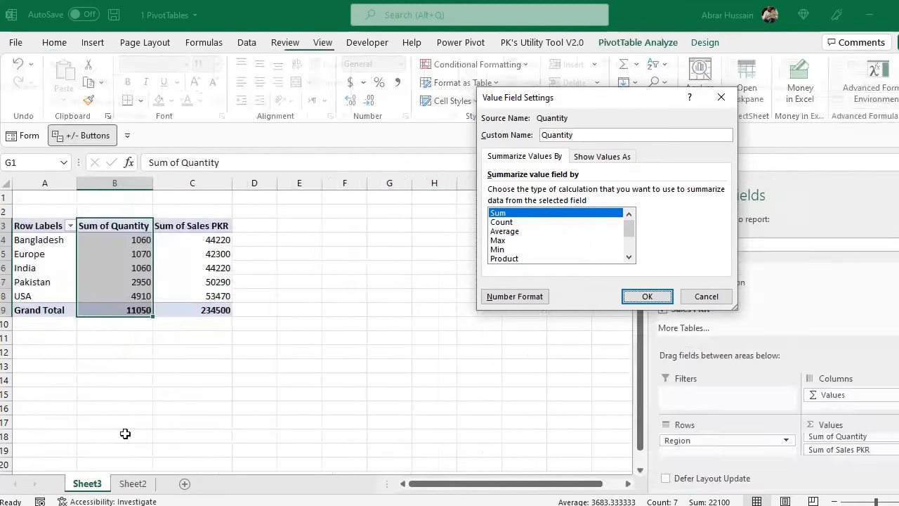
{"action": "left_click", "coordinate": [577, 136]}
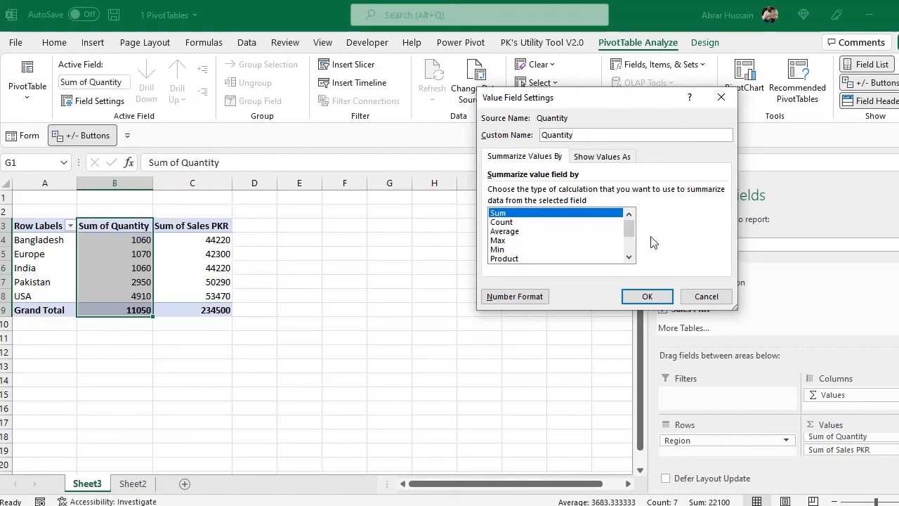
{"action": "left_click", "coordinate": [647, 296]}
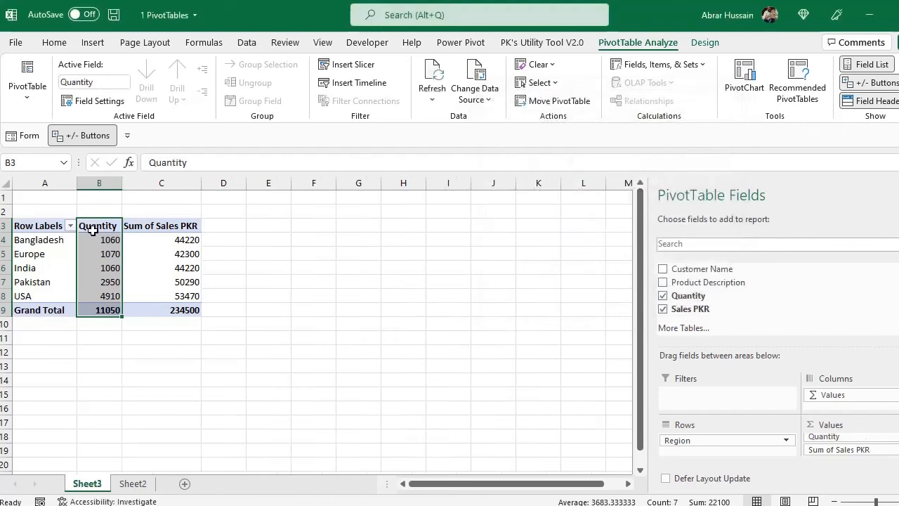
{"action": "left_click_drag", "start_coordinate": [93, 231], "coordinate": [106, 307]}
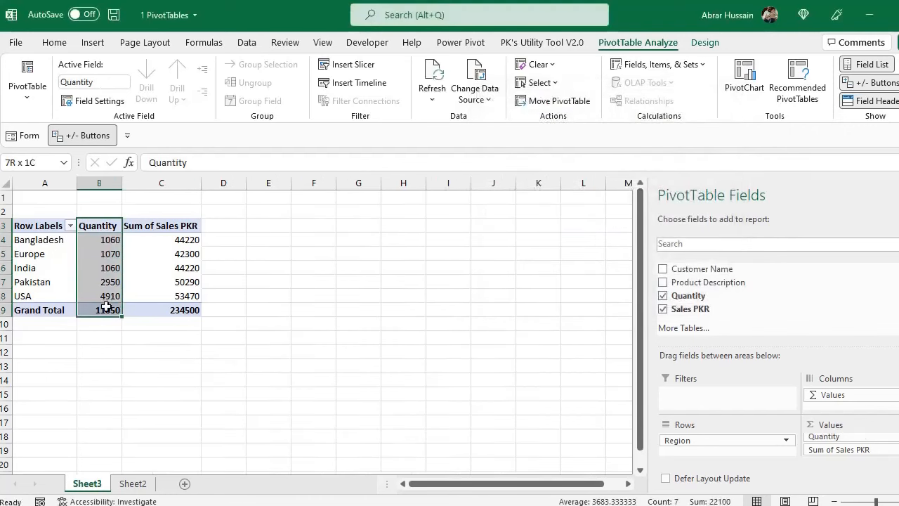
{"action": "left_click", "coordinate": [170, 225]}
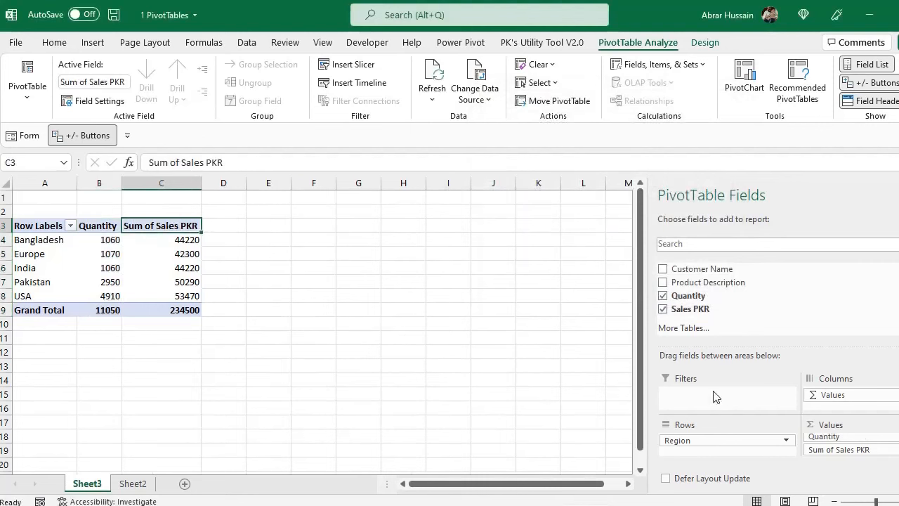
{"action": "left_click", "coordinate": [856, 450]}
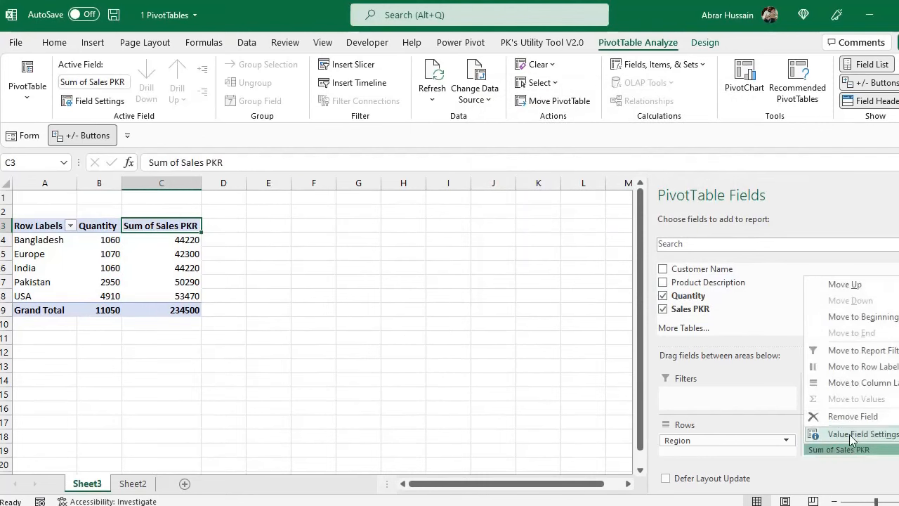
{"action": "left_click", "coordinate": [853, 434]}
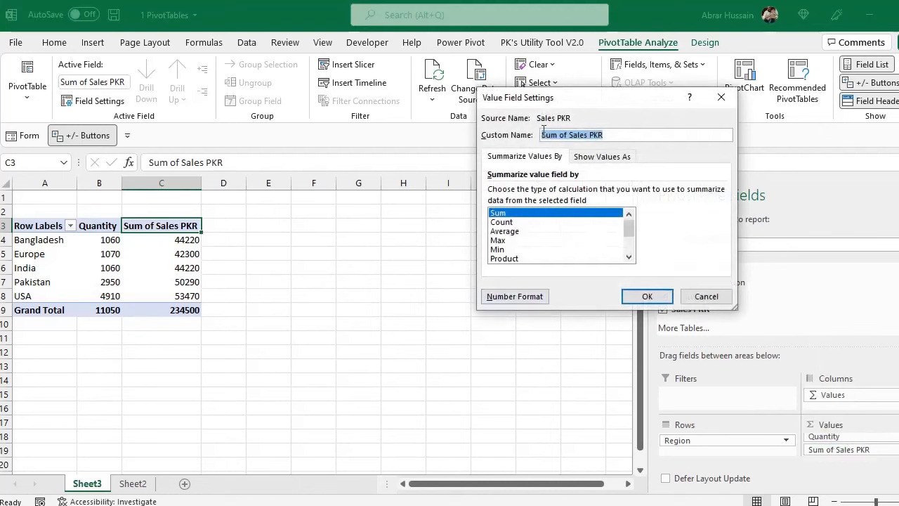
{"action": "left_click", "coordinate": [709, 298]}
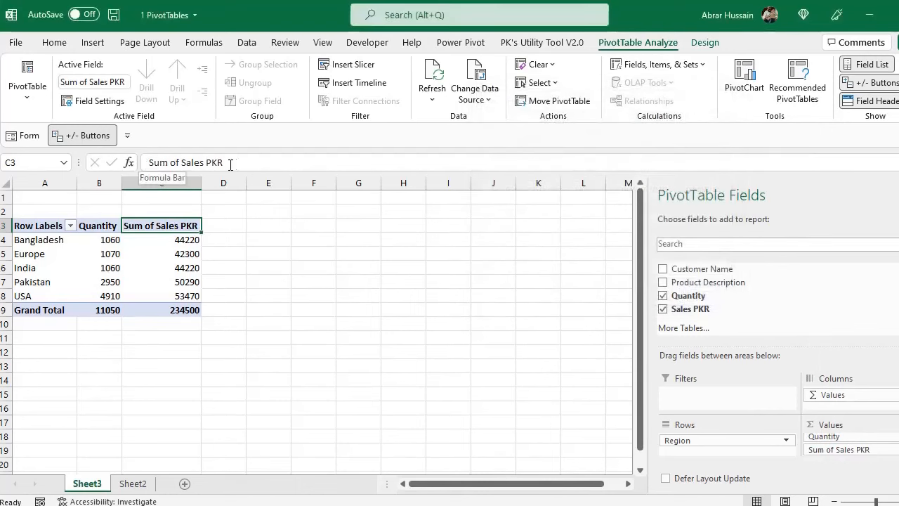
Rename the Sum of Sales PKR header in C3 as "Sales PKR" followed by a trailing space.
{"action": "left_click_drag", "start_coordinate": [147, 162], "coordinate": [223, 163]}
{"action": "left_click", "coordinate": [183, 162]}
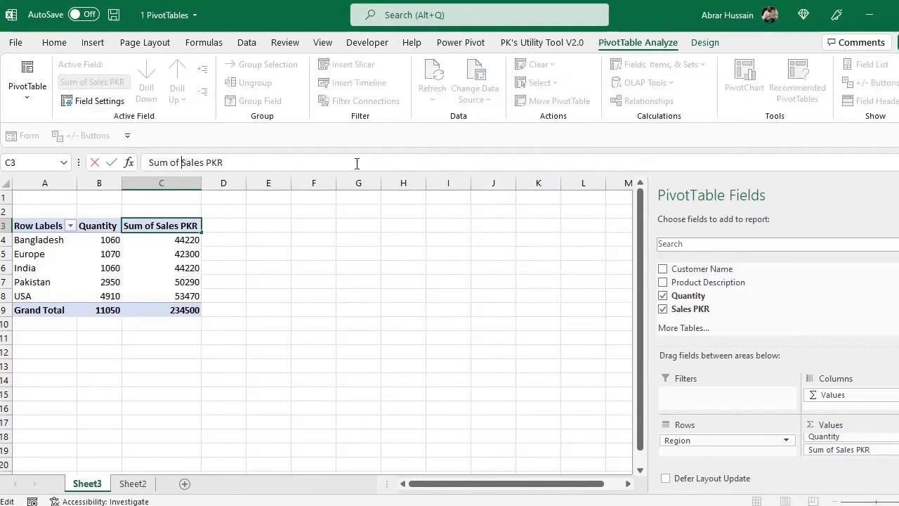
{"action": "key", "text": "ctrl+shift+Left"}
{"action": "key", "text": "ctrl+shift+Left"}
{"action": "key", "text": "BackSpace"}
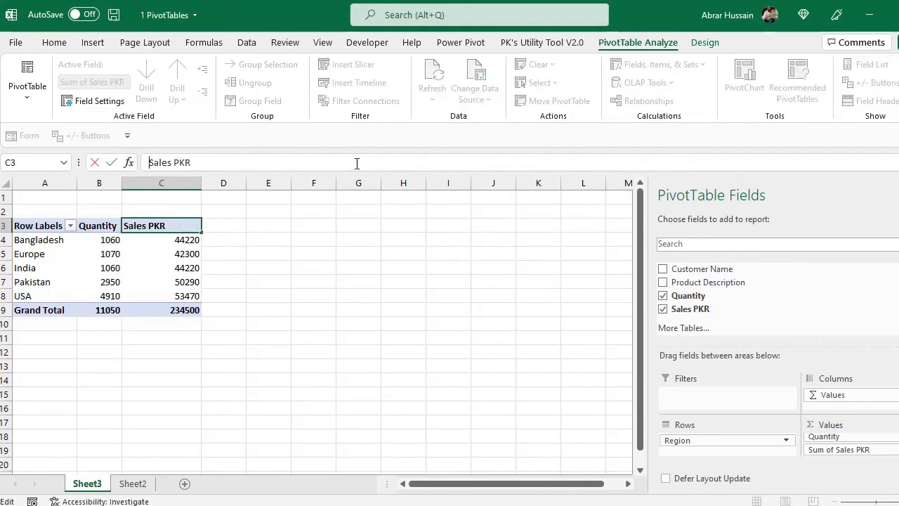
{"action": "key", "text": "Return"}
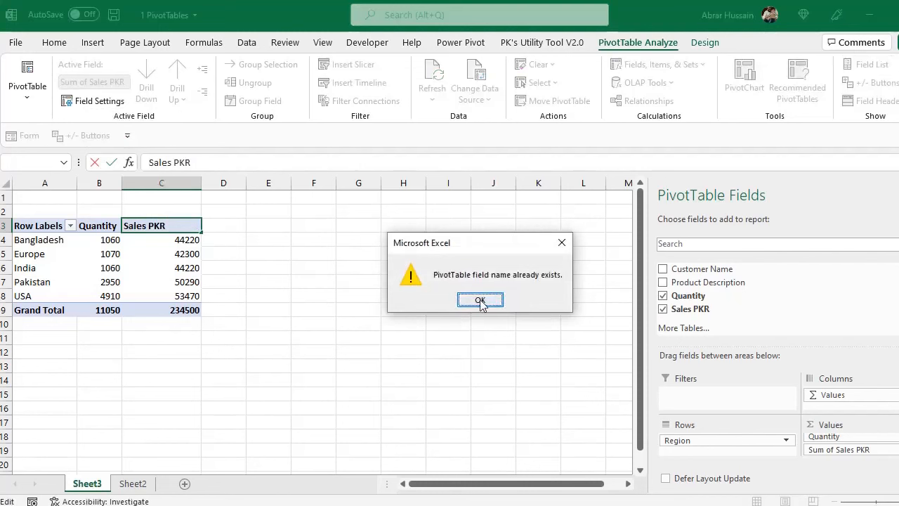
{"action": "left_click", "coordinate": [480, 301]}
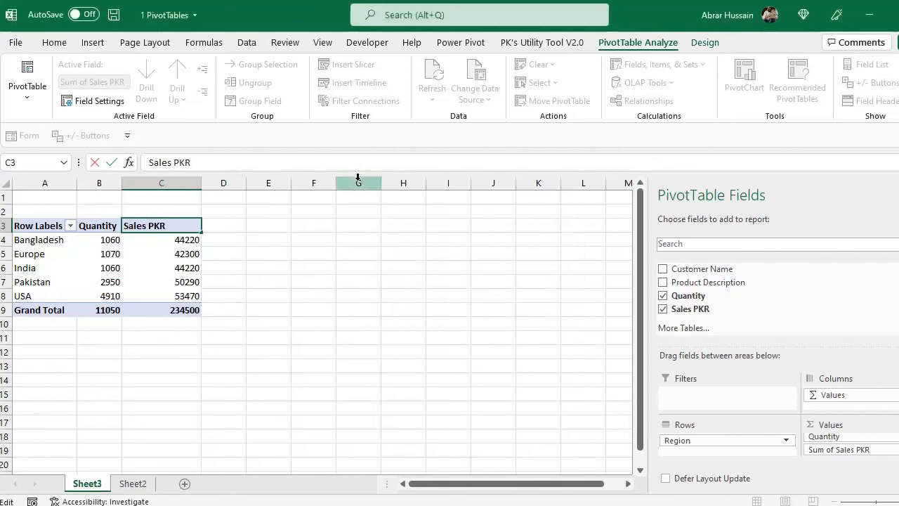
{"action": "left_click", "coordinate": [305, 298]}
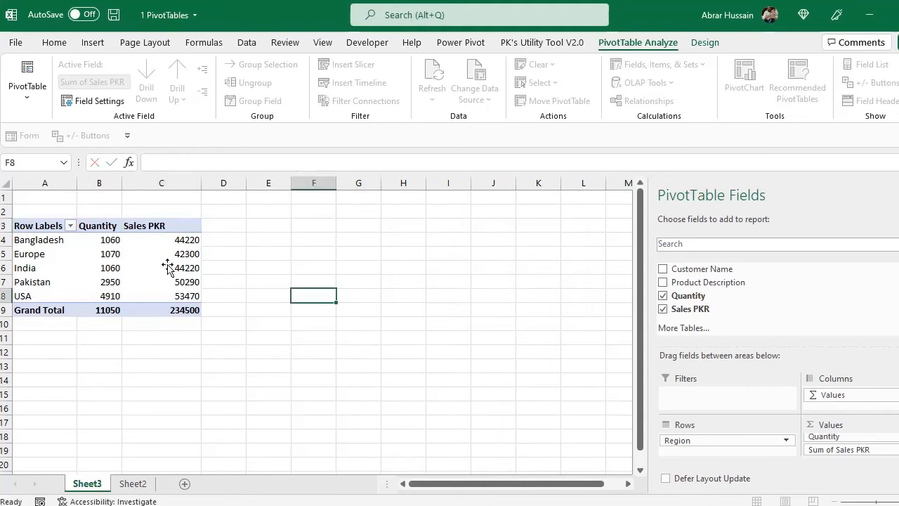
{"action": "left_click_drag", "start_coordinate": [167, 225], "coordinate": [166, 297]}
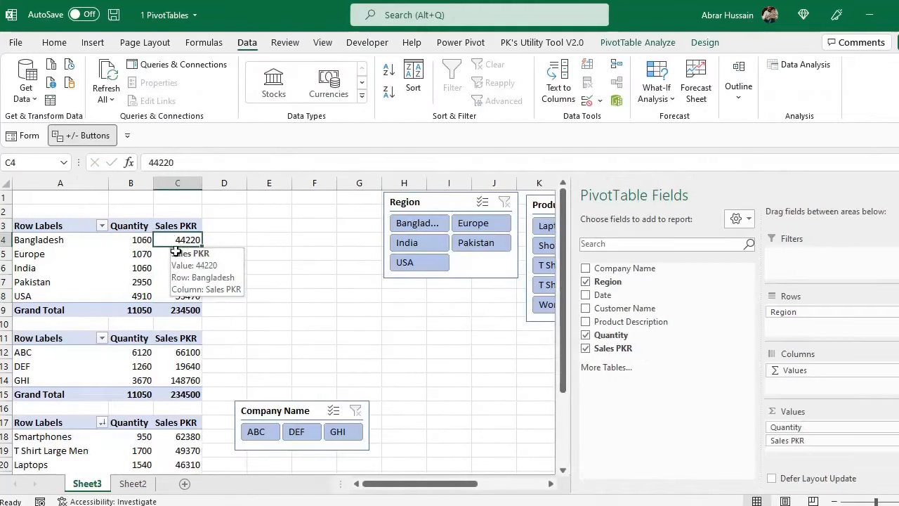
{"action": "left_click", "coordinate": [173, 281]}
{"action": "left_click", "coordinate": [179, 240]}
{"action": "right_click", "coordinate": [179, 239]}
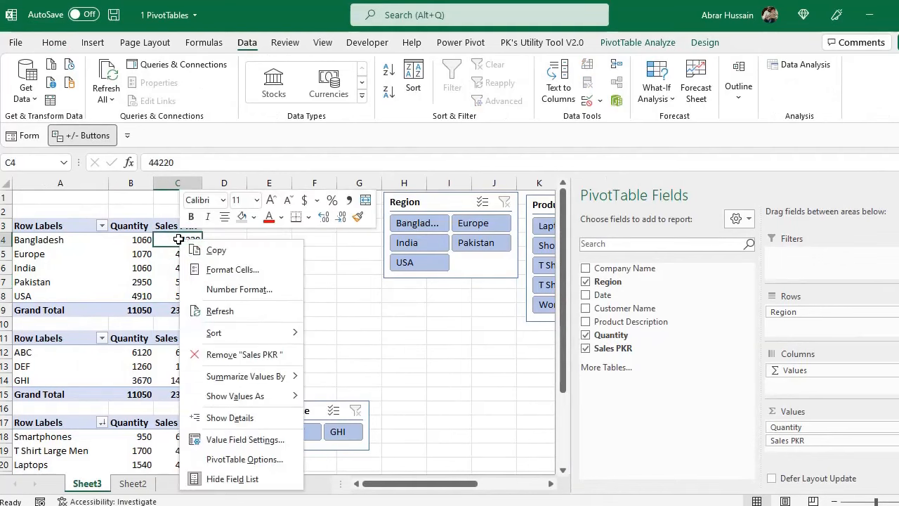
{"action": "left_click", "coordinate": [235, 443]}
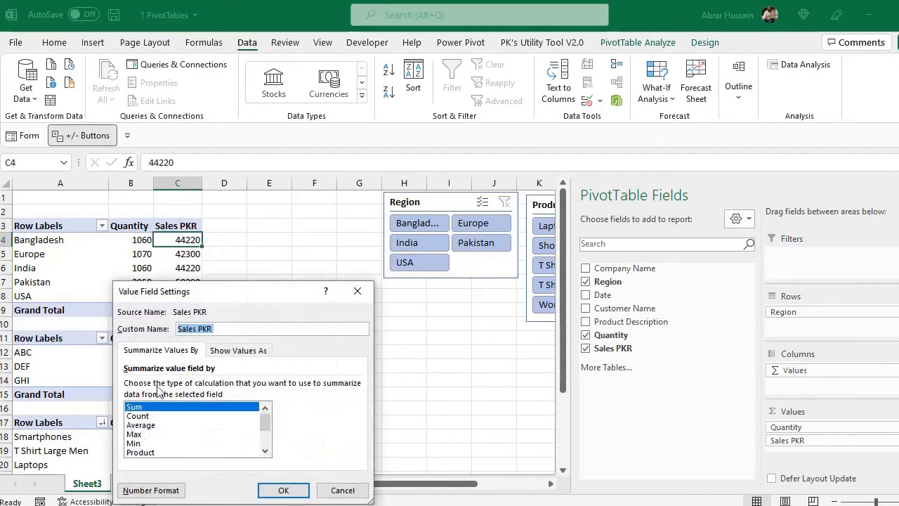
{"action": "left_click", "coordinate": [343, 489]}
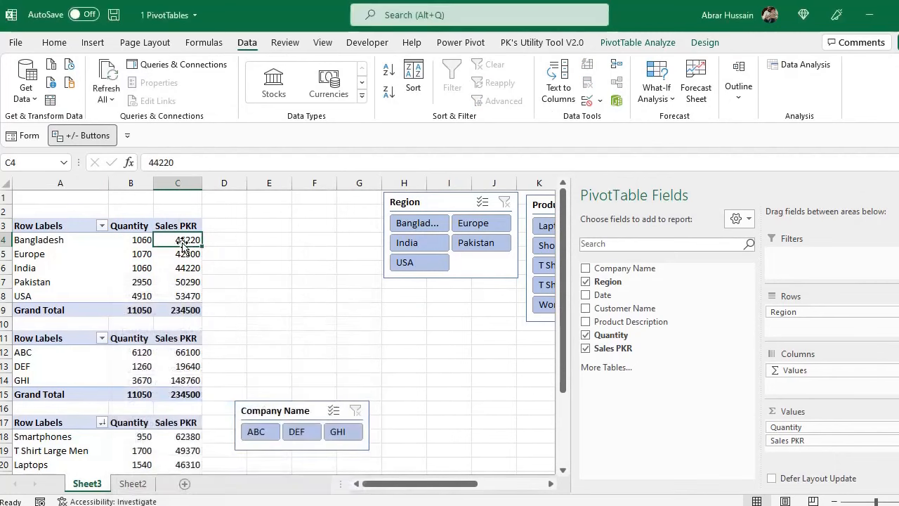
Format the region pivot table's Sales PKR values as Number with 0 decimal places and the 1000 separator.
{"action": "left_click", "coordinate": [141, 240]}
{"action": "left_click", "coordinate": [185, 239]}
{"action": "mouse_move", "coordinate": [186, 235]}
{"action": "right_click", "coordinate": [172, 238]}
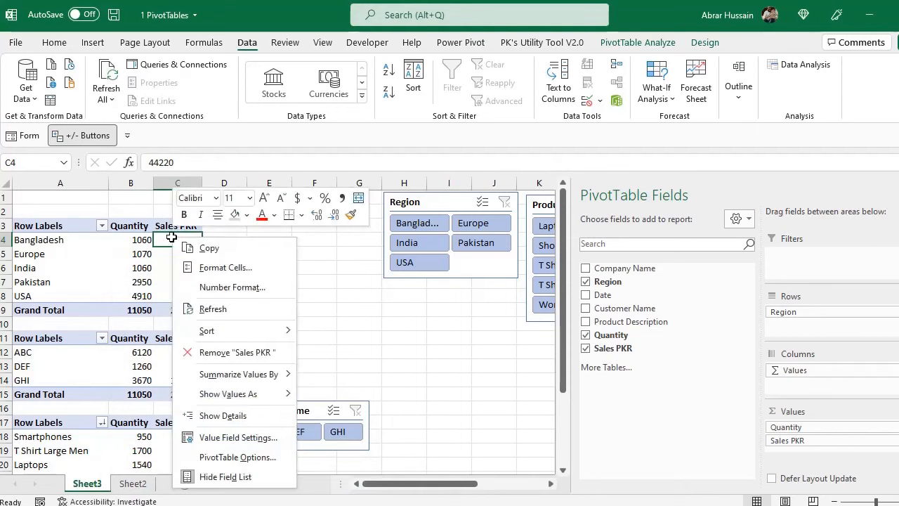
{"action": "left_click", "coordinate": [254, 293]}
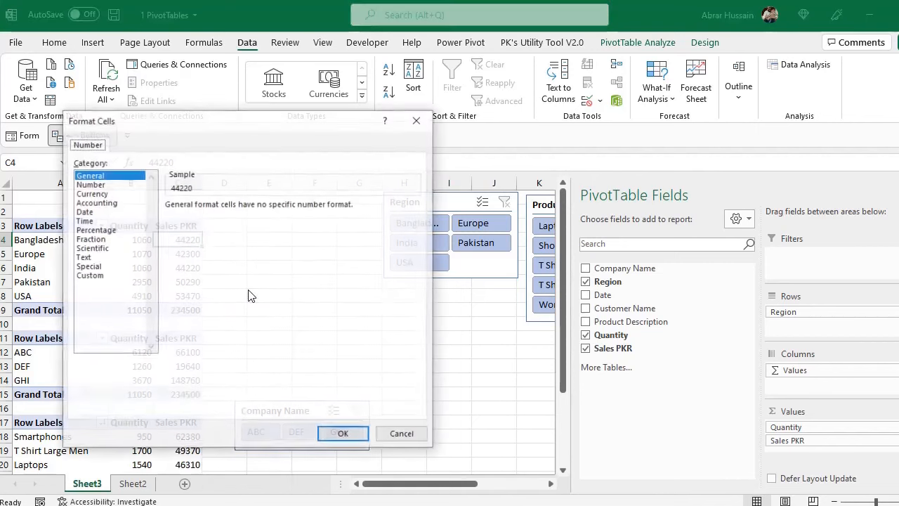
{"action": "left_click", "coordinate": [91, 184]}
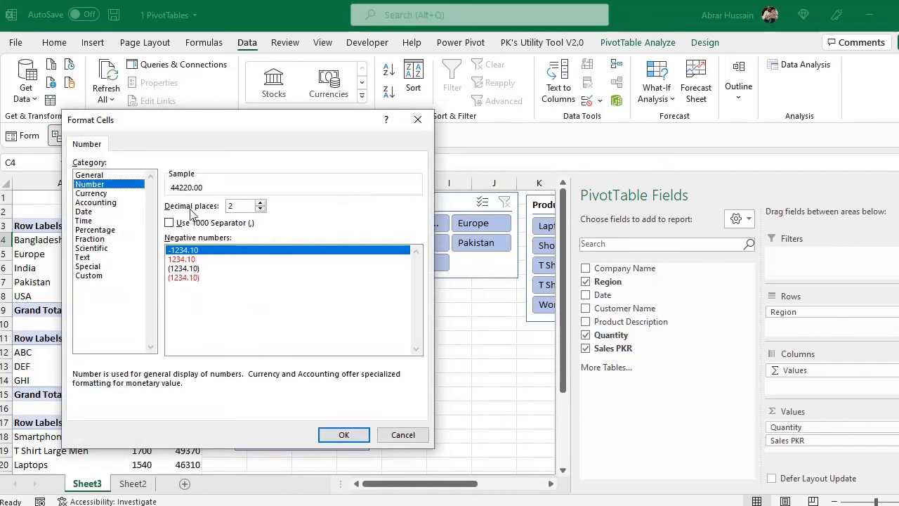
{"action": "left_click", "coordinate": [260, 210]}
{"action": "left_click", "coordinate": [260, 209]}
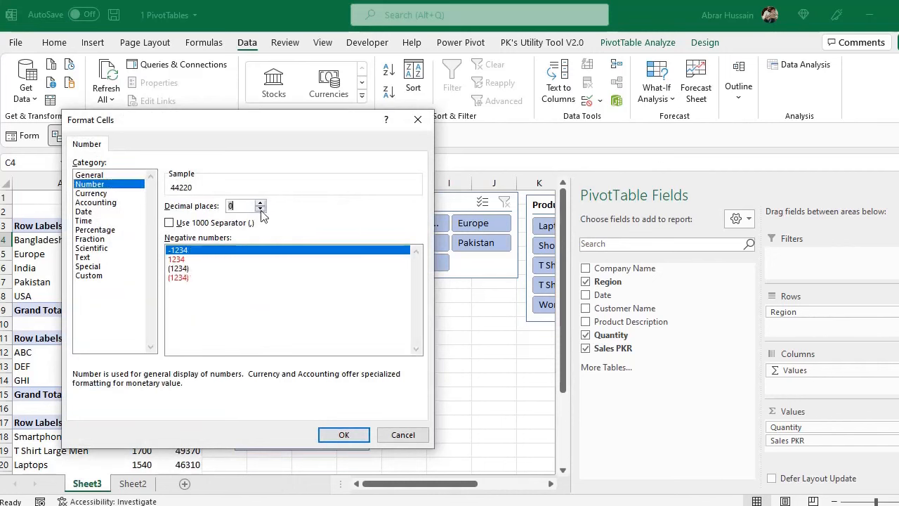
{"action": "left_click", "coordinate": [169, 223]}
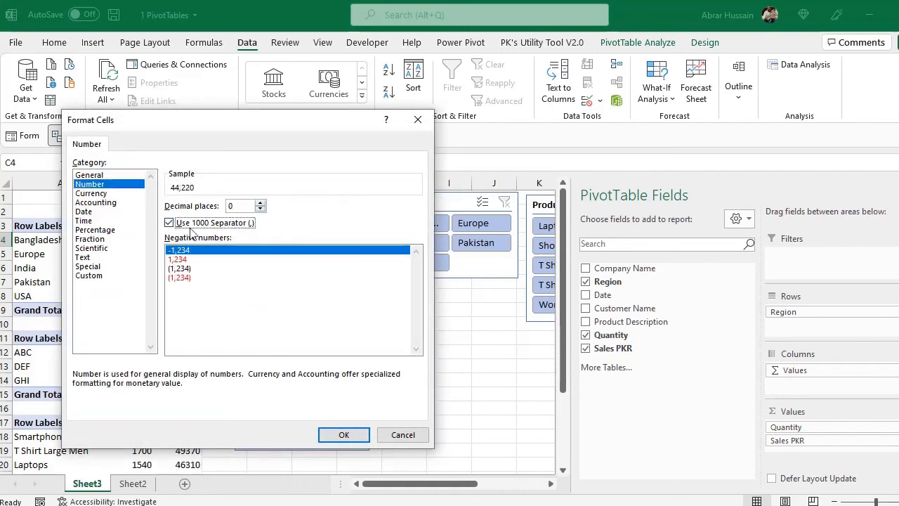
{"action": "left_click", "coordinate": [342, 434]}
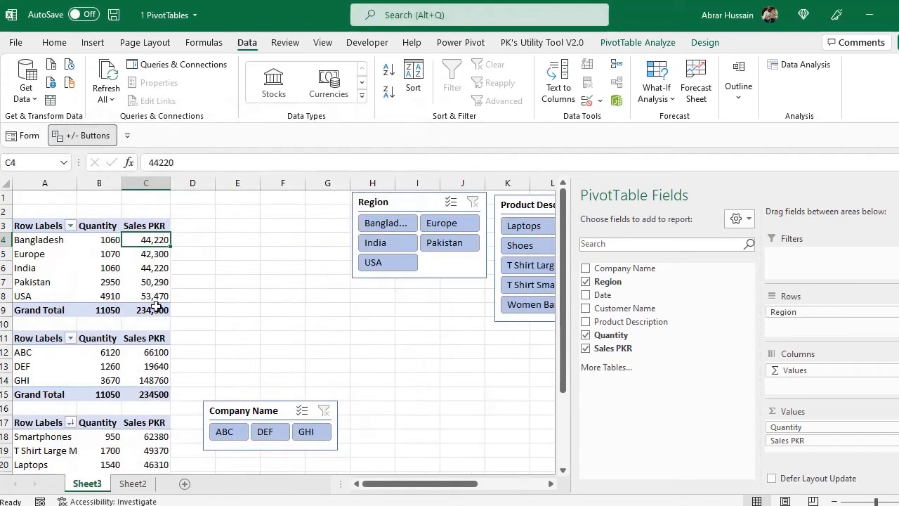
{"action": "left_click", "coordinate": [149, 351]}
{"action": "left_click", "coordinate": [154, 254]}
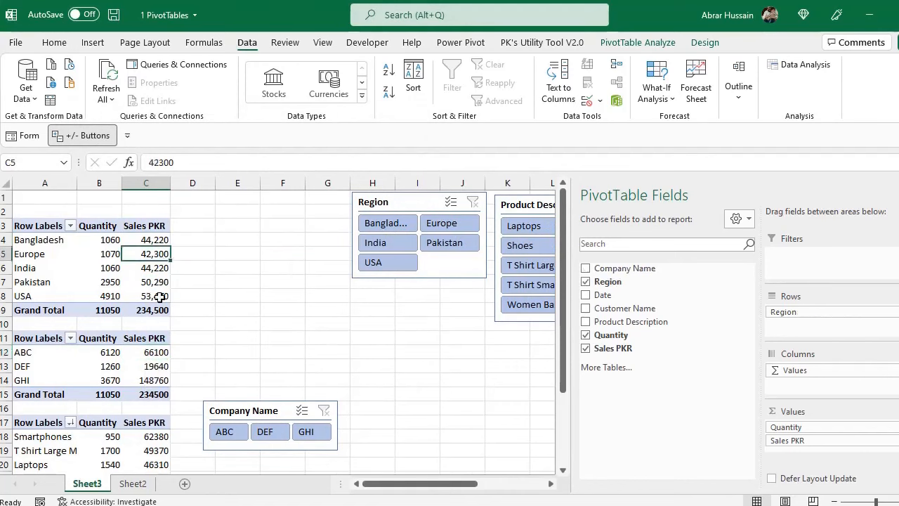
{"action": "left_click", "coordinate": [149, 295]}
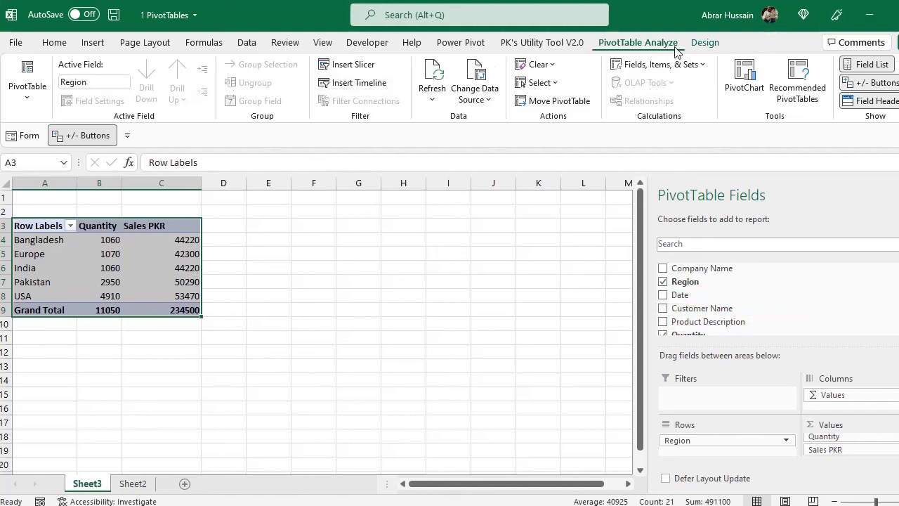
{"action": "left_click", "coordinate": [144, 267]}
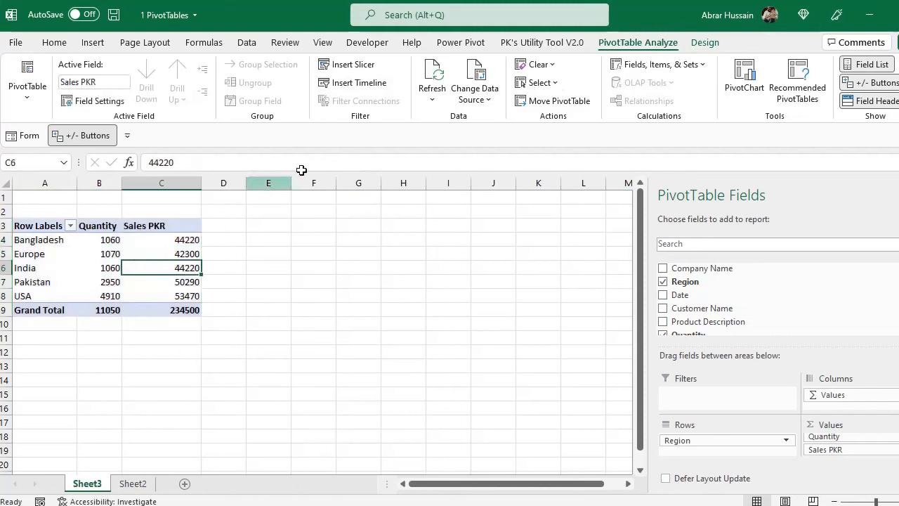
{"action": "left_click", "coordinate": [395, 264]}
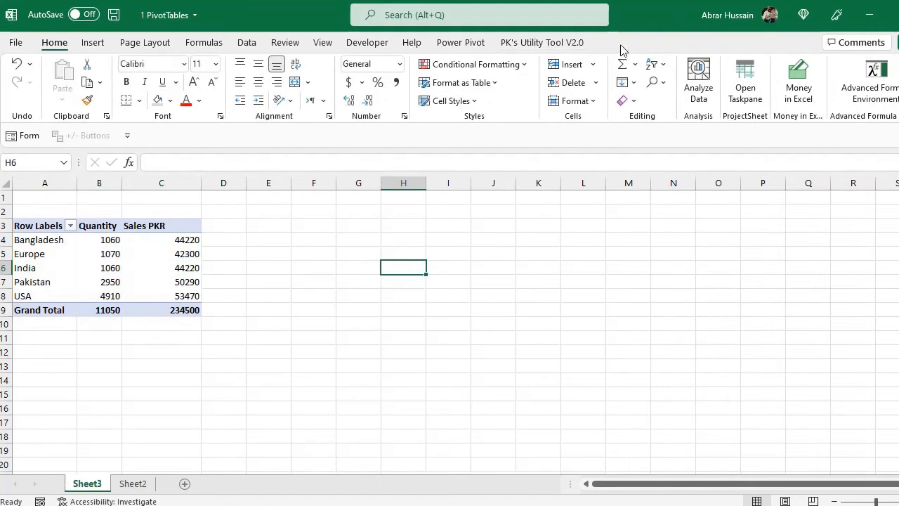
Check the source Date column on Sheet2 and return to the region pivot table on Sheet3.
{"action": "left_click", "coordinate": [134, 272]}
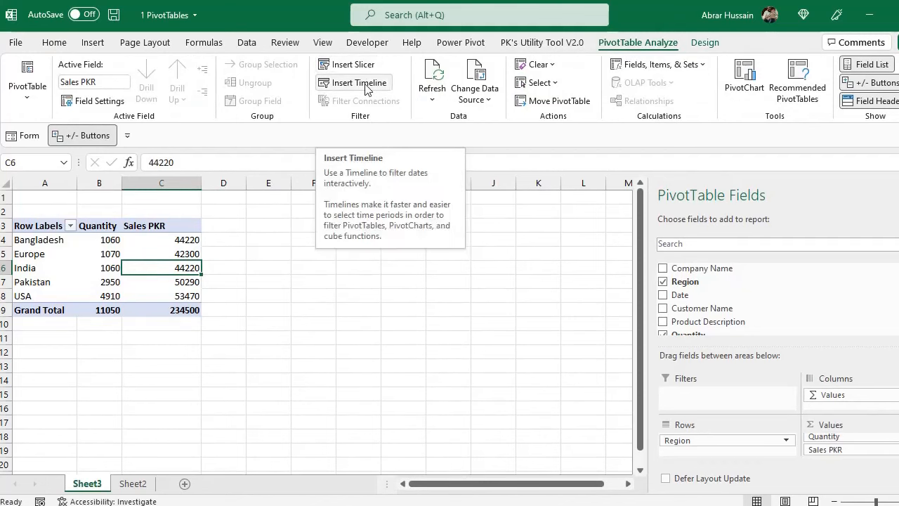
{"action": "left_click", "coordinate": [131, 483]}
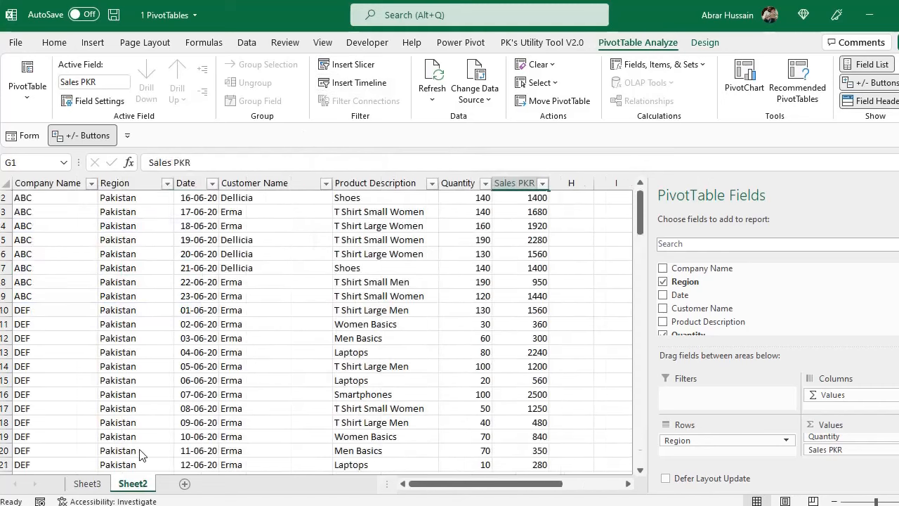
{"action": "left_click", "coordinate": [202, 179]}
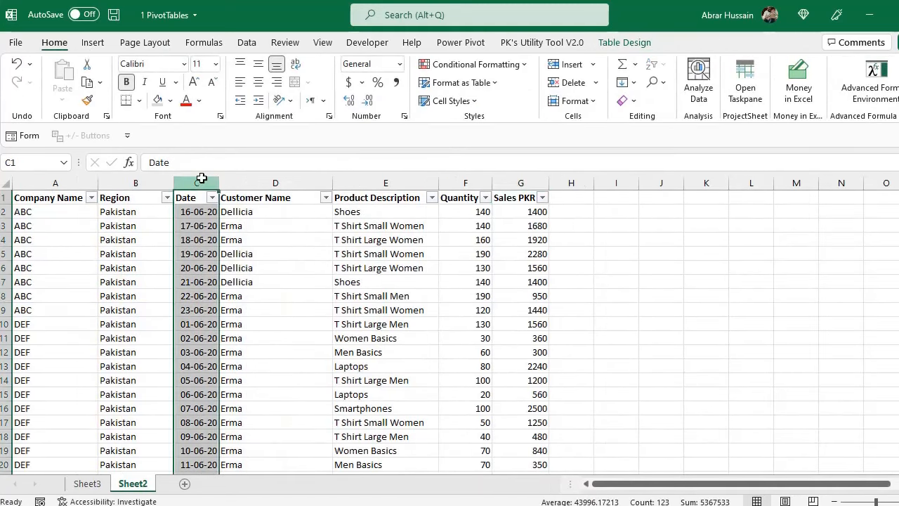
{"action": "left_click", "coordinate": [87, 483]}
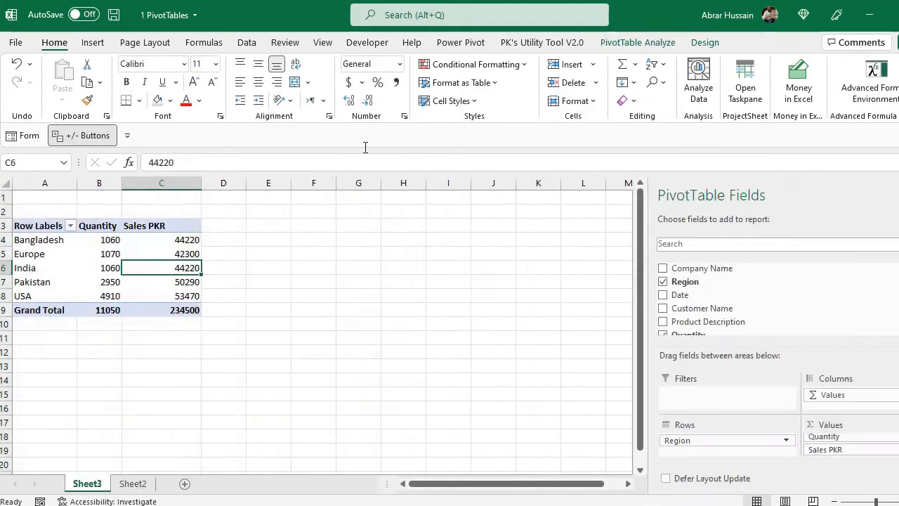
Insert slicers for Company Name, Region and Product Description for the region pivot table.
{"action": "left_click", "coordinate": [654, 43]}
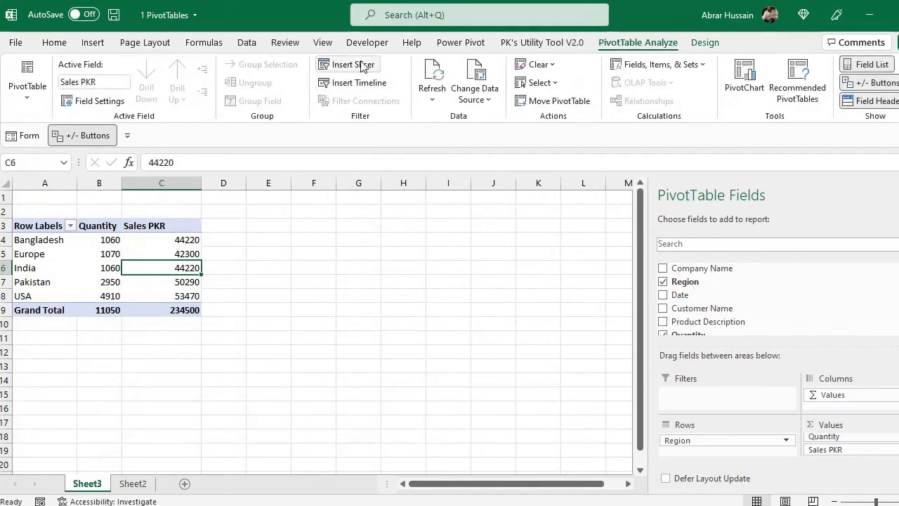
{"action": "left_click", "coordinate": [362, 65]}
{"action": "left_click_drag", "start_coordinate": [599, 88], "coordinate": [451, 154]}
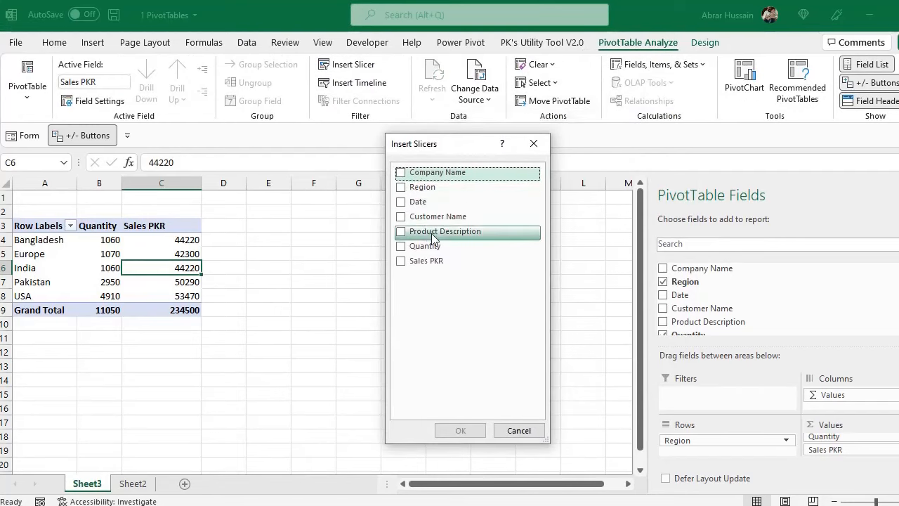
{"action": "left_click", "coordinate": [401, 174]}
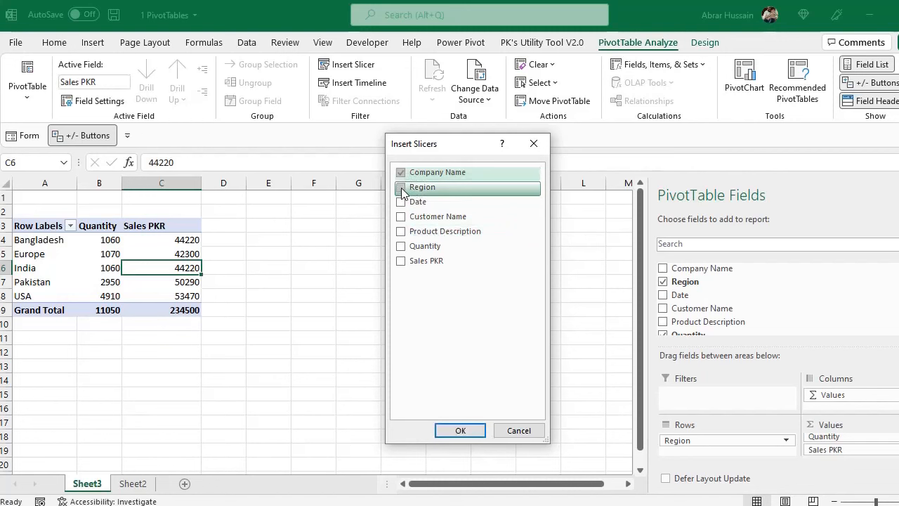
{"action": "left_click", "coordinate": [401, 189]}
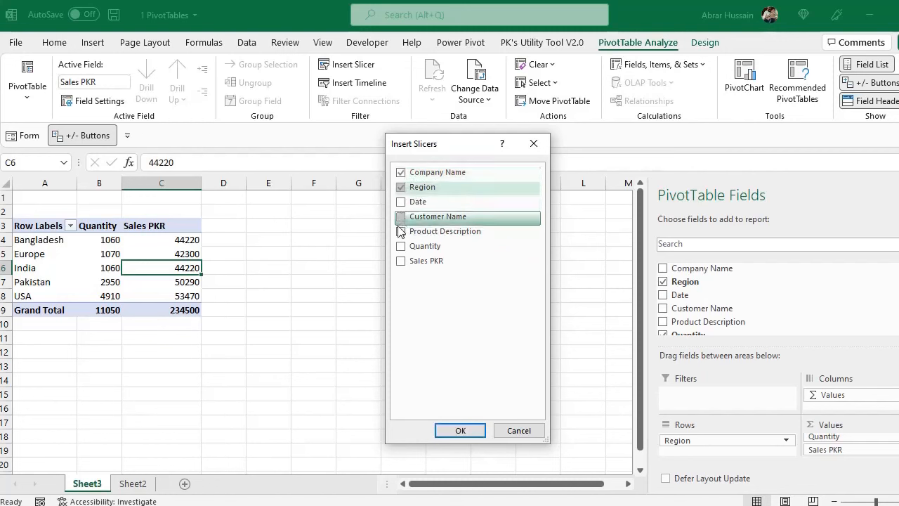
{"action": "left_click", "coordinate": [400, 232]}
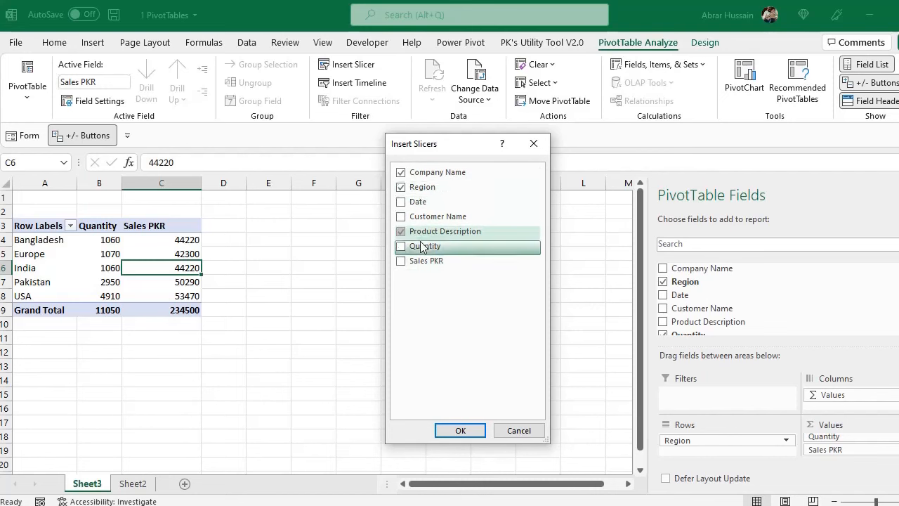
{"action": "left_click", "coordinate": [461, 430]}
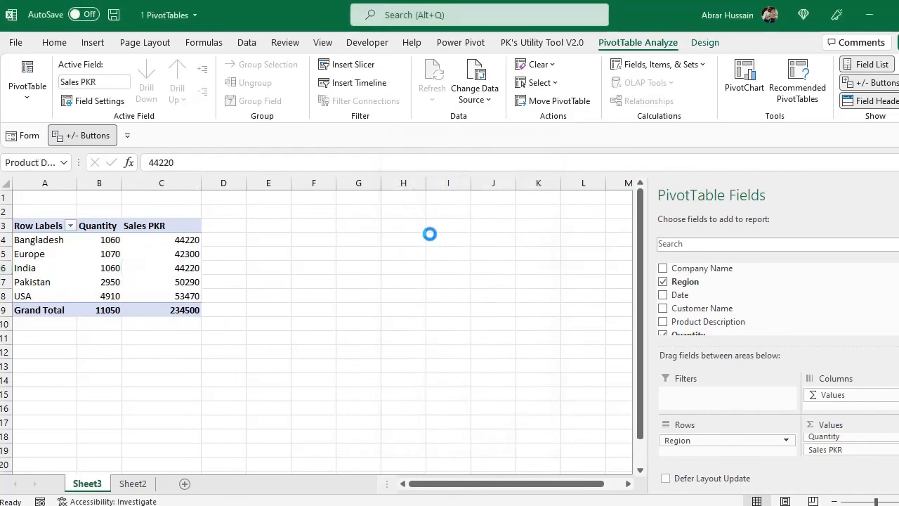
Spread the stacked slicers out beside the pivot table in the order Company Name, Region, Product Description.
{"action": "left_click_drag", "start_coordinate": [307, 289], "coordinate": [512, 231]}
{"action": "left_click_drag", "start_coordinate": [347, 254], "coordinate": [460, 223]}
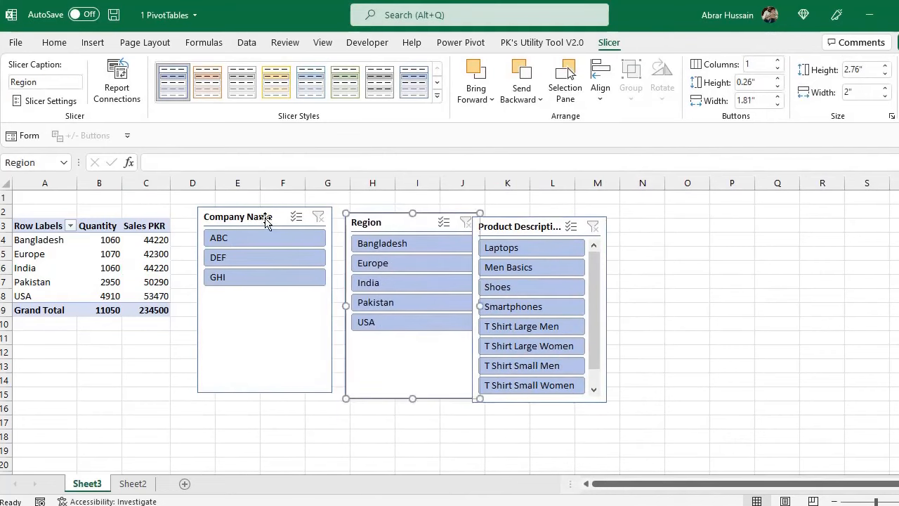
{"action": "left_click_drag", "start_coordinate": [267, 221], "coordinate": [316, 235]}
{"action": "left_click", "coordinate": [280, 292]}
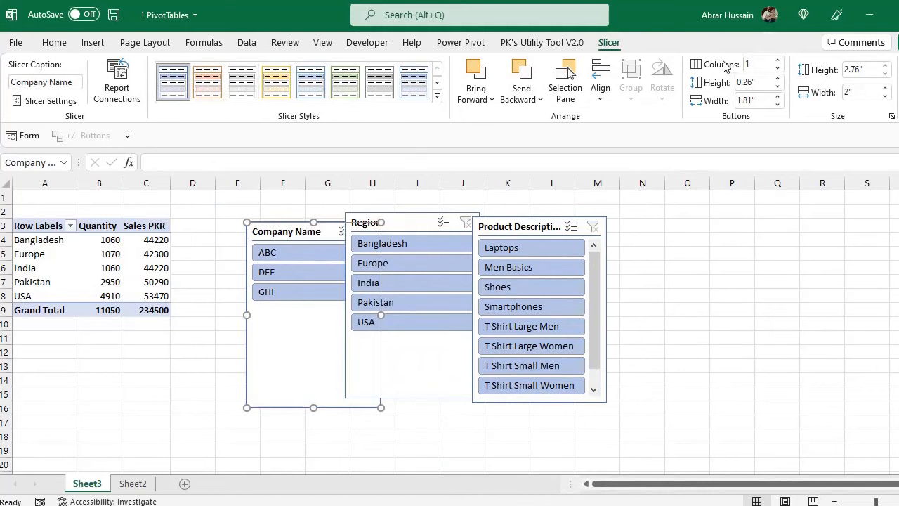
{"action": "left_click_drag", "start_coordinate": [287, 225], "coordinate": [231, 220]}
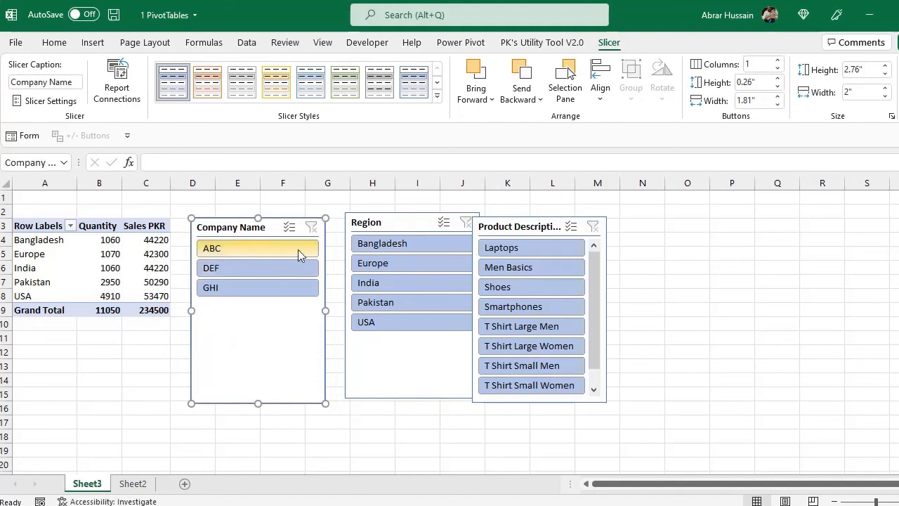
Set the Company Name slicer to 3 columns, shrink its height to about 0.74" and move it up to row 1.
{"action": "left_click", "coordinate": [779, 60]}
{"action": "left_click", "coordinate": [779, 61]}
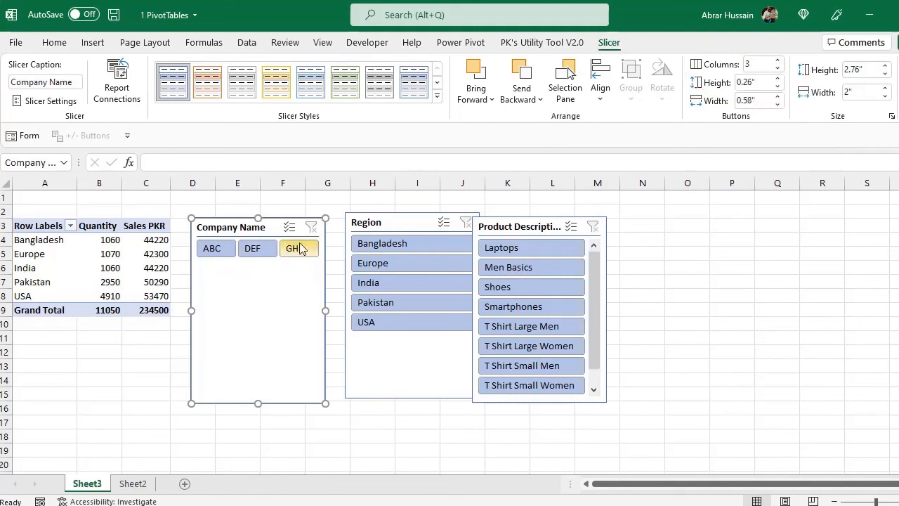
{"action": "left_click_drag", "start_coordinate": [261, 307], "coordinate": [260, 267]}
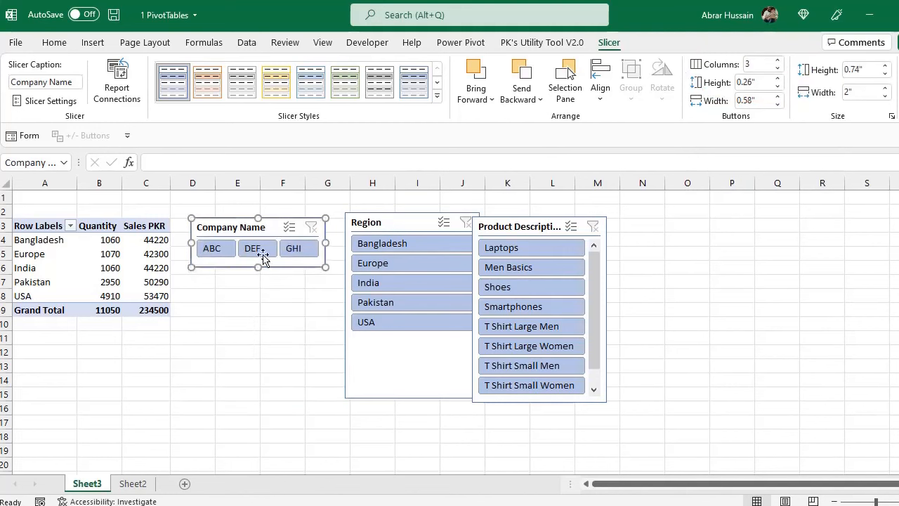
{"action": "left_click_drag", "start_coordinate": [278, 203], "coordinate": [275, 182]}
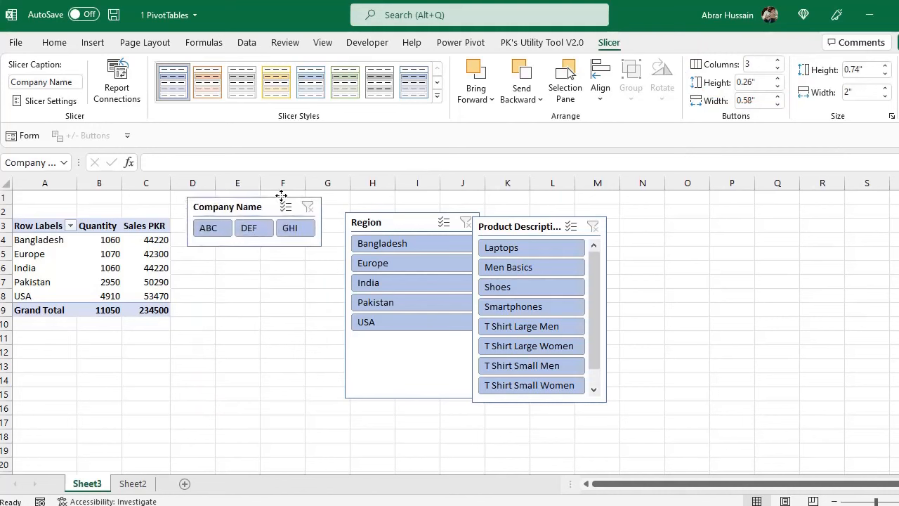
Move the Region slicer next to Company Name, set it to 2 columns and shrink its height to about 1.28".
{"action": "left_click_drag", "start_coordinate": [400, 216], "coordinate": [381, 196]}
{"action": "left_click", "coordinate": [778, 62]}
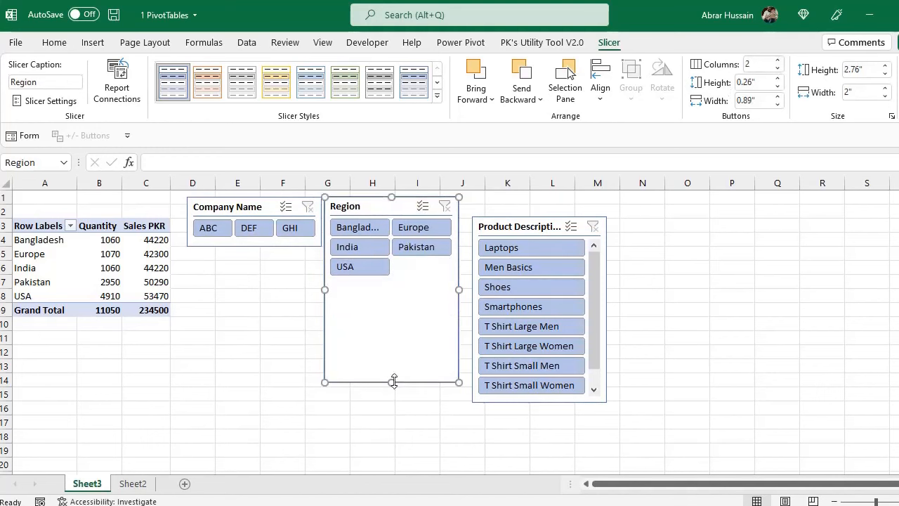
{"action": "left_click_drag", "start_coordinate": [392, 381], "coordinate": [393, 282]}
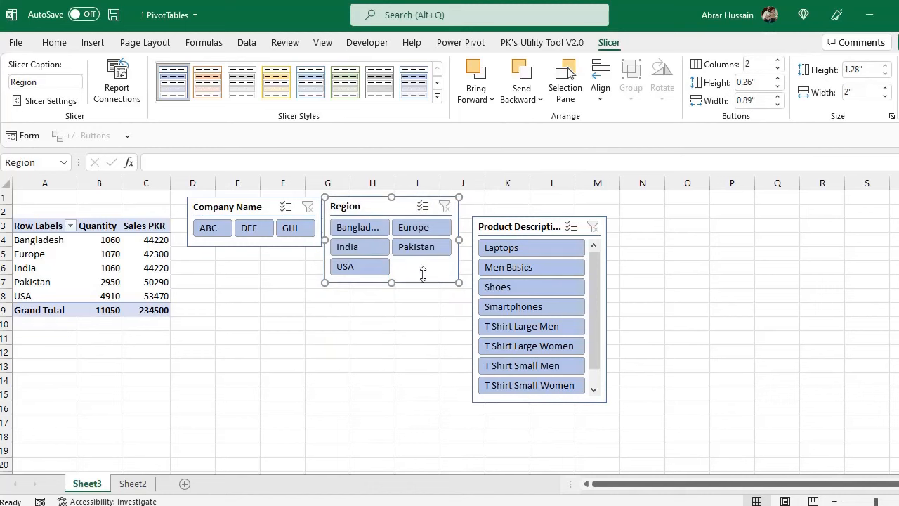
Set the Product Description slicer to 2 columns, resize it to about 3.87" by 1.88" and align it with the other slicers.
{"action": "left_click", "coordinate": [524, 226]}
{"action": "left_click_drag", "start_coordinate": [607, 403], "coordinate": [690, 440]}
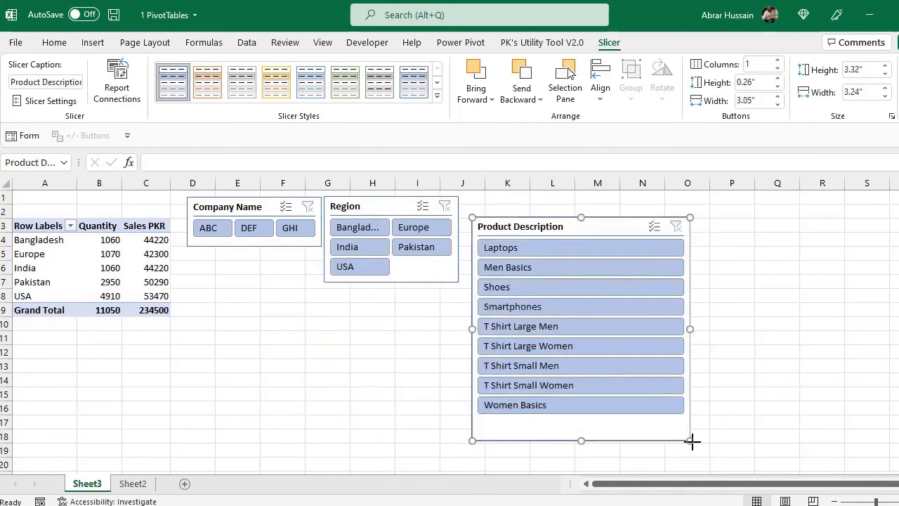
{"action": "left_click", "coordinate": [778, 61]}
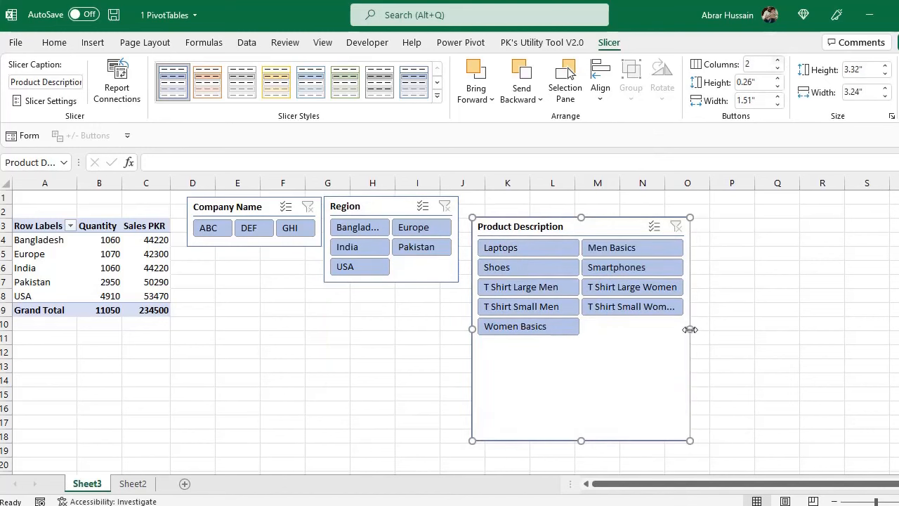
{"action": "left_click_drag", "start_coordinate": [690, 329], "coordinate": [732, 329]}
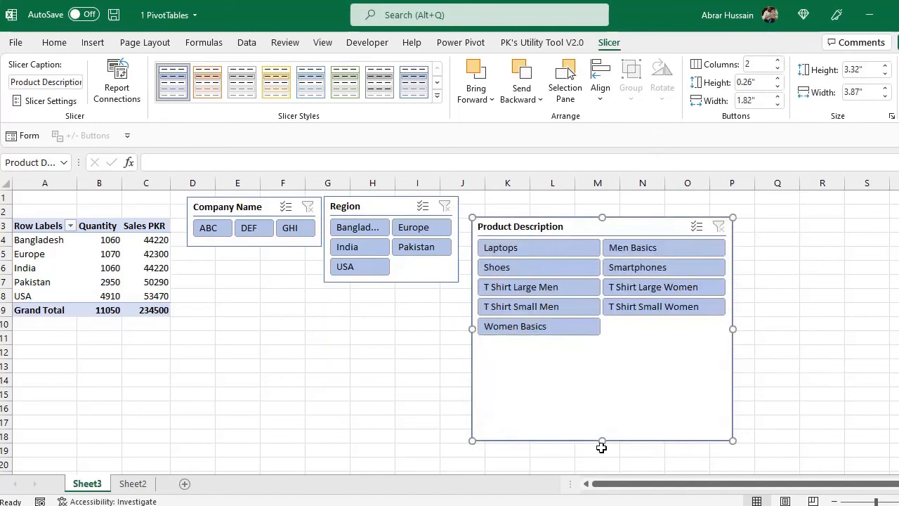
{"action": "left_click_drag", "start_coordinate": [603, 440], "coordinate": [600, 343]}
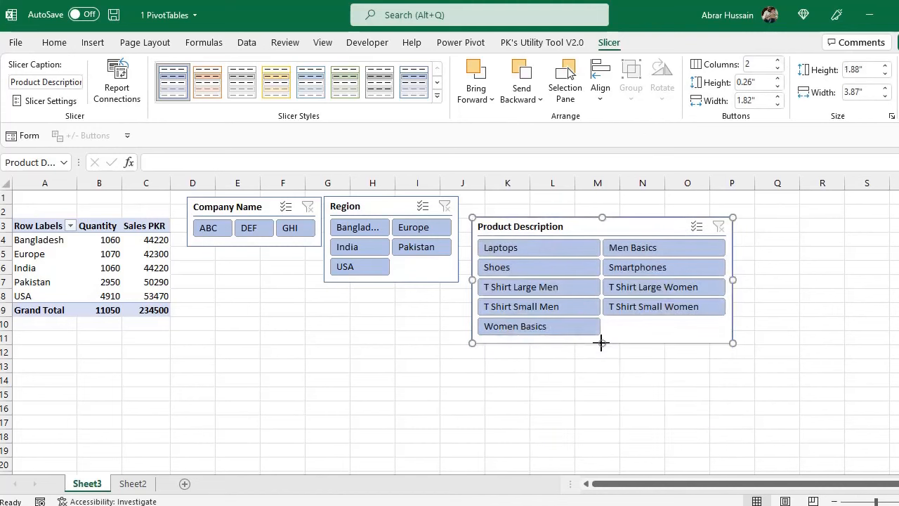
{"action": "left_click_drag", "start_coordinate": [559, 215], "coordinate": [557, 197]}
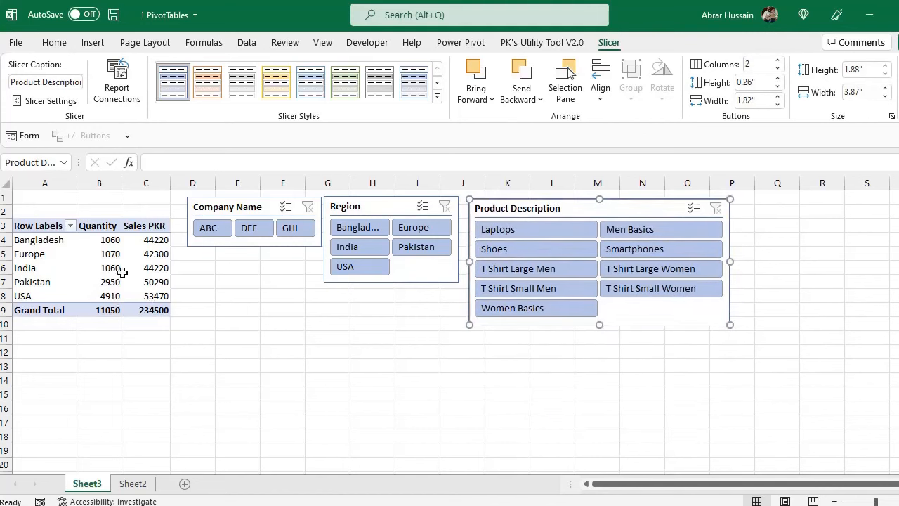
Filter the pivot table to companies ABC and DEF with the Company Name slicer.
{"action": "left_click", "coordinate": [209, 229]}
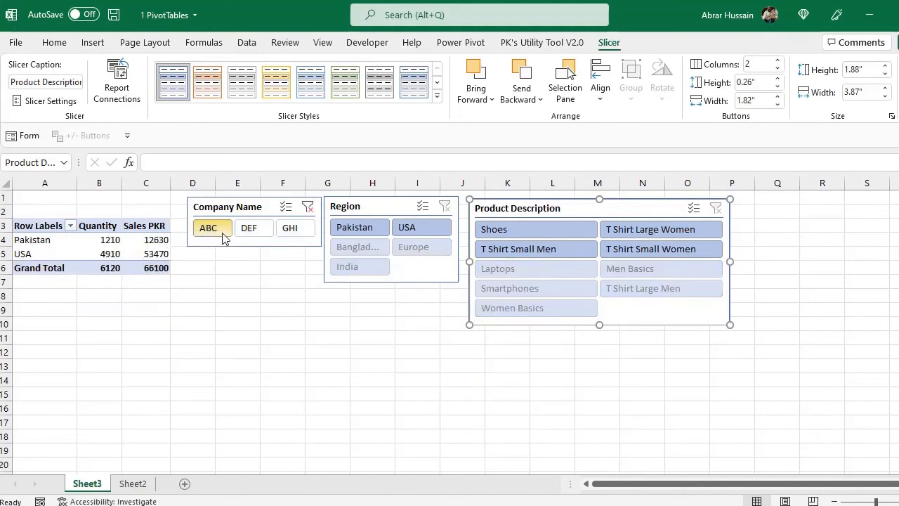
{"action": "left_click", "coordinate": [251, 229], "text": "ctrl"}
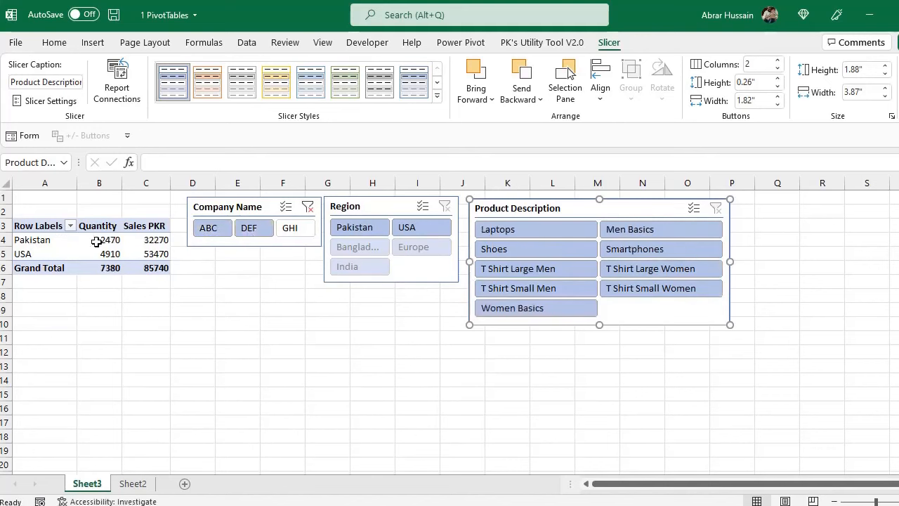
Include company GHI again in the Company Name slicer selection.
{"action": "left_click", "coordinate": [288, 231], "text": "ctrl"}
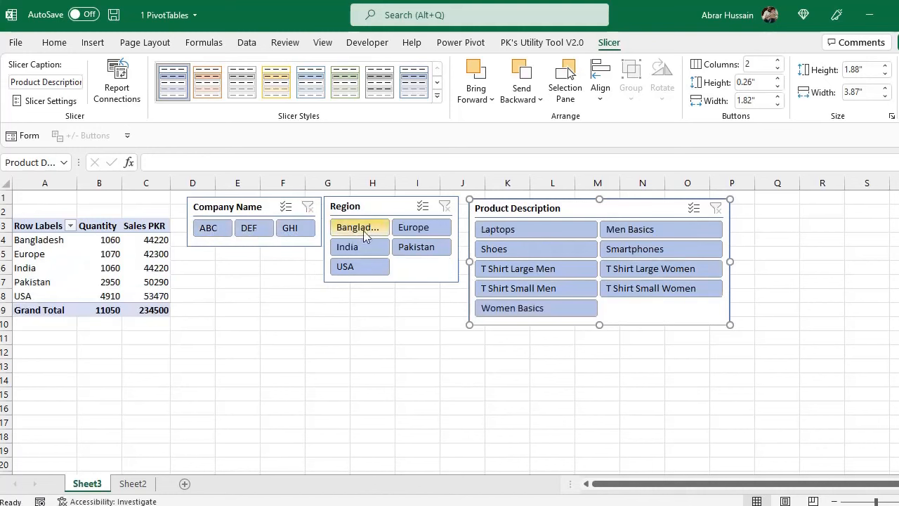
Filter the pivot table by Bangladesh, Europe, India, Pakistan and USA in turn with the Region slicer, and clear the region filter.
{"action": "left_click", "coordinate": [363, 231]}
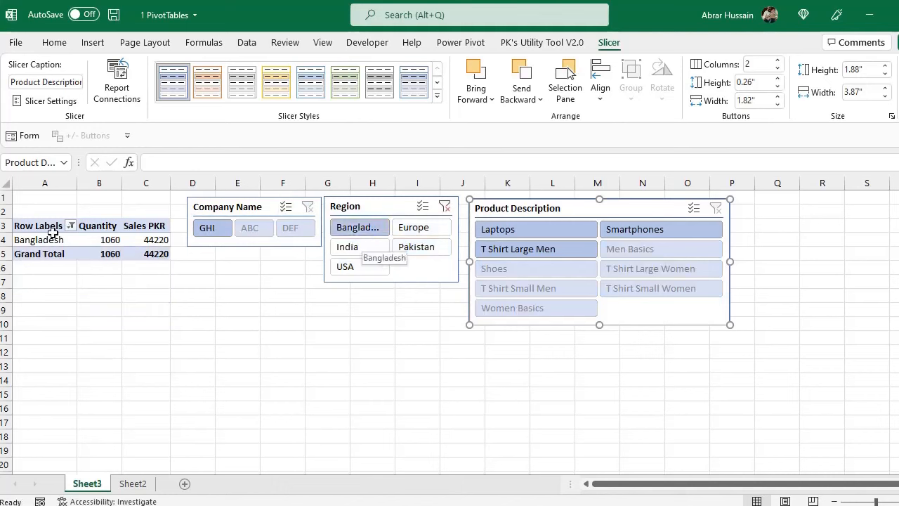
{"action": "left_click", "coordinate": [414, 230]}
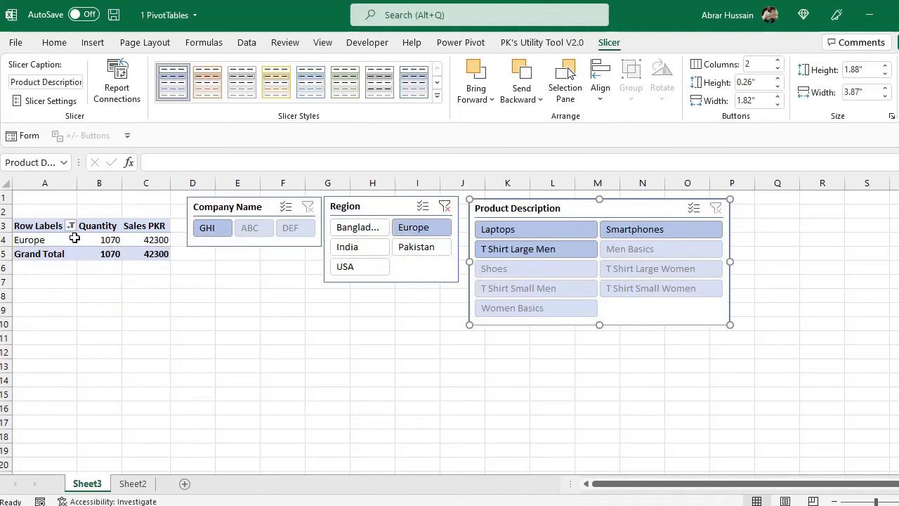
{"action": "left_click", "coordinate": [352, 247]}
{"action": "left_click", "coordinate": [419, 248]}
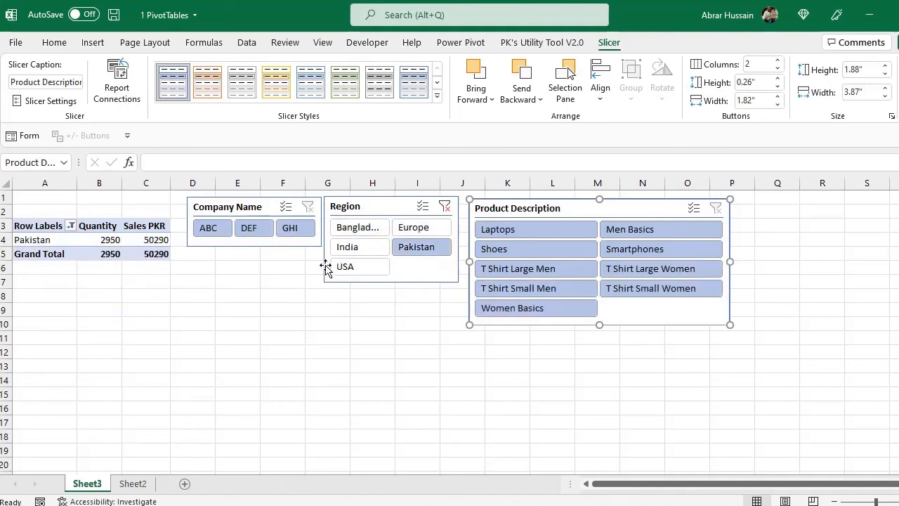
{"action": "left_click", "coordinate": [347, 269]}
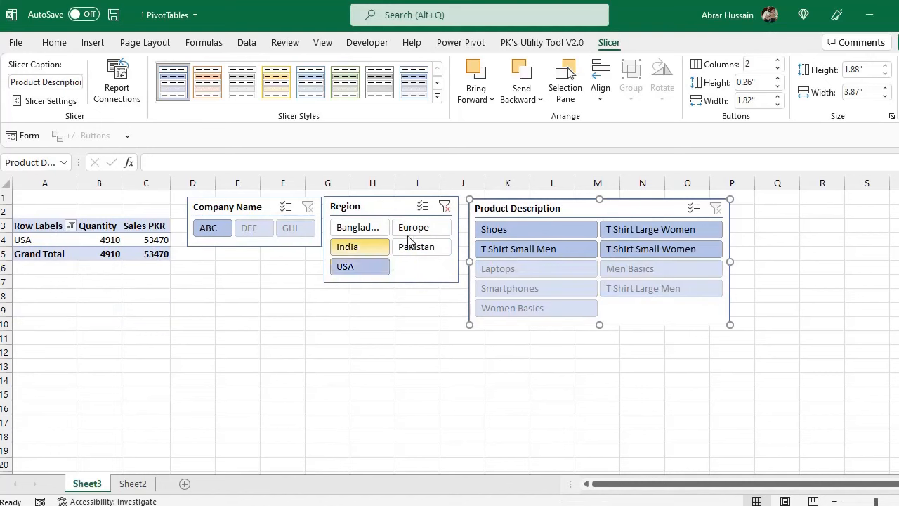
{"action": "left_click", "coordinate": [445, 207]}
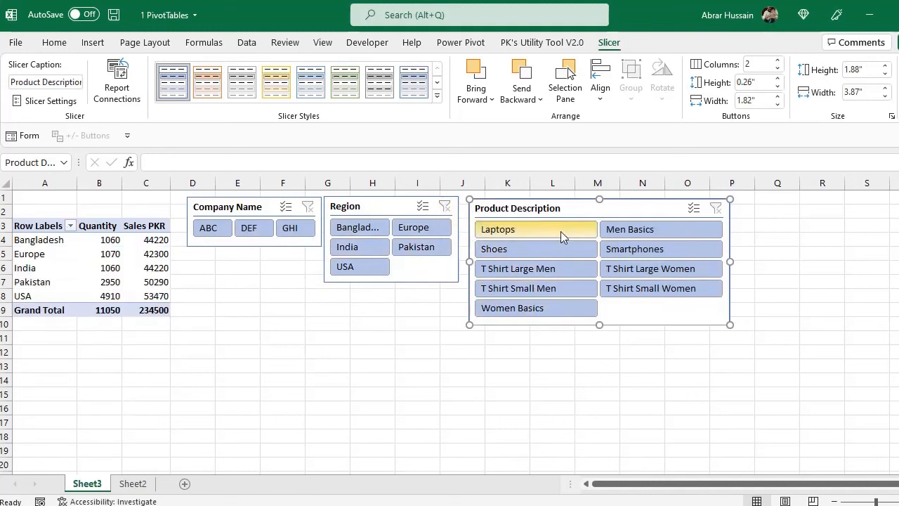
Shift the Product Description, Region and Company Name slicers right so Company Name starts at column E, keeping them along row 1.
{"action": "left_click_drag", "start_coordinate": [564, 202], "coordinate": [590, 198]}
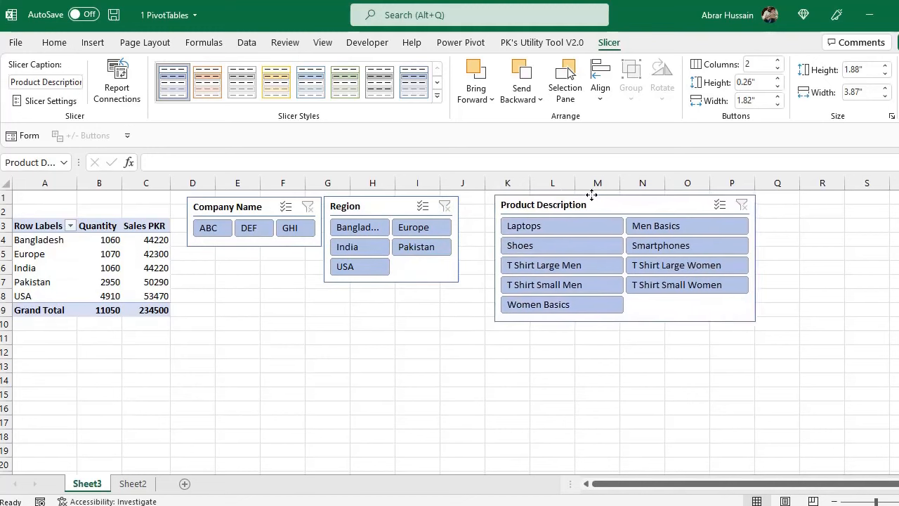
{"action": "left_click", "coordinate": [385, 199]}
{"action": "left_click_drag", "start_coordinate": [385, 199], "coordinate": [412, 192]}
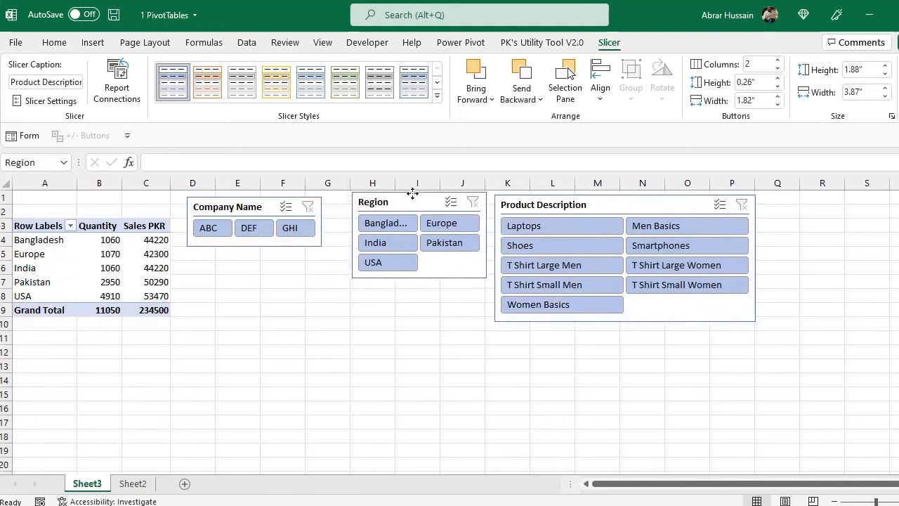
{"action": "left_click_drag", "start_coordinate": [258, 204], "coordinate": [289, 201]}
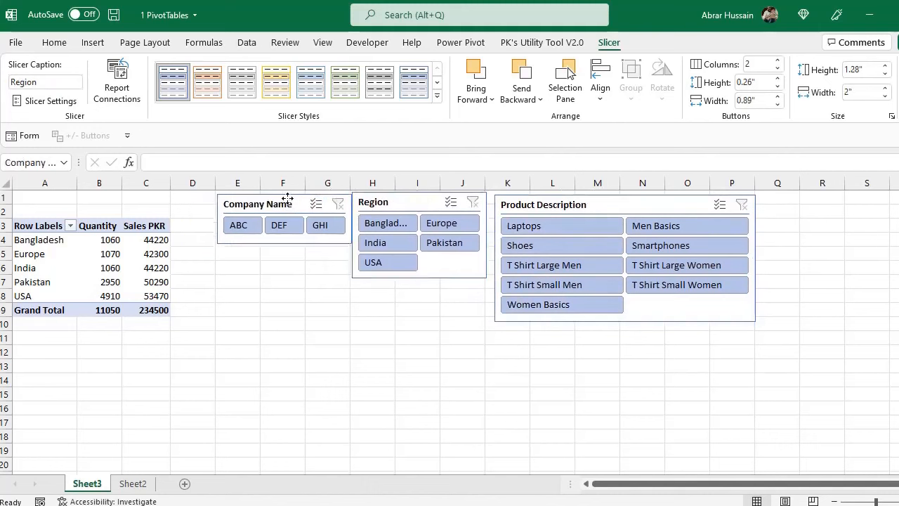
Copy the whole region pivot table, including its grand total, and paste the copy below it at A11.
{"action": "left_click", "coordinate": [106, 254]}
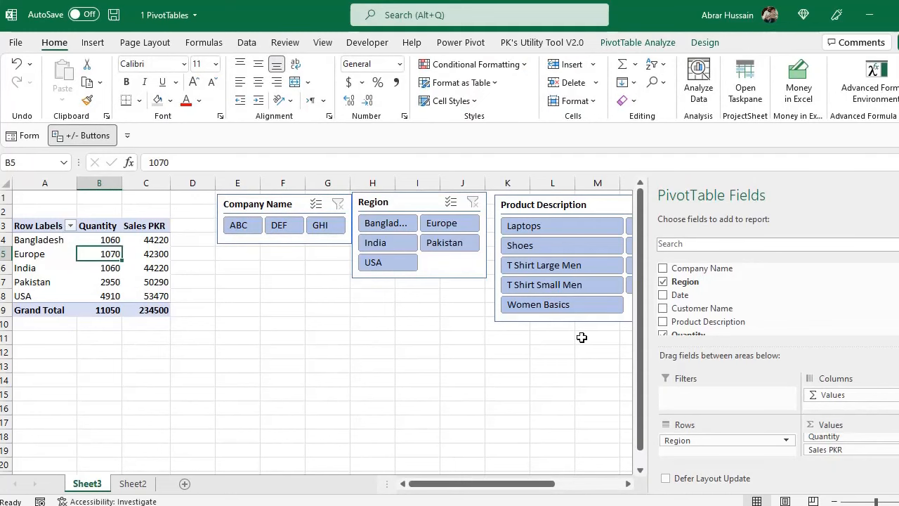
{"action": "scroll", "coordinate": [688, 295], "scroll_direction": "down", "scroll_amount": 1}
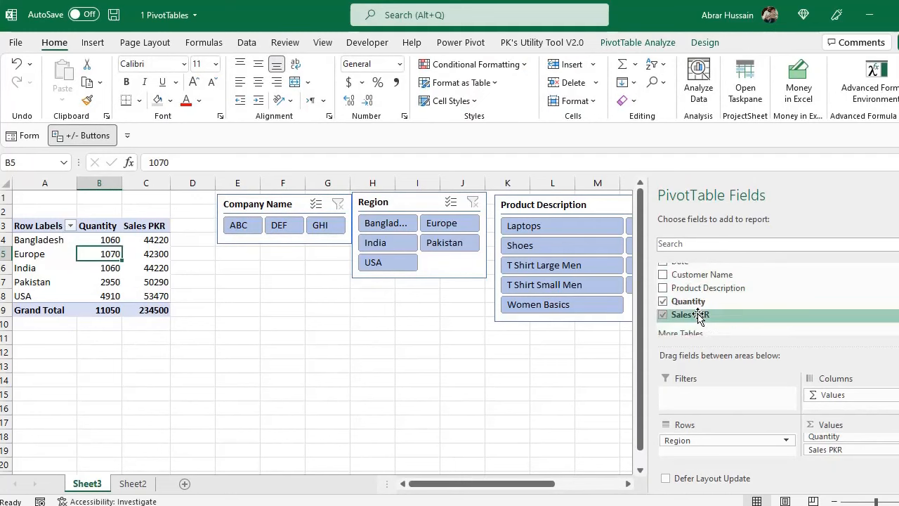
{"action": "scroll", "coordinate": [698, 312], "scroll_direction": "up", "scroll_amount": 1}
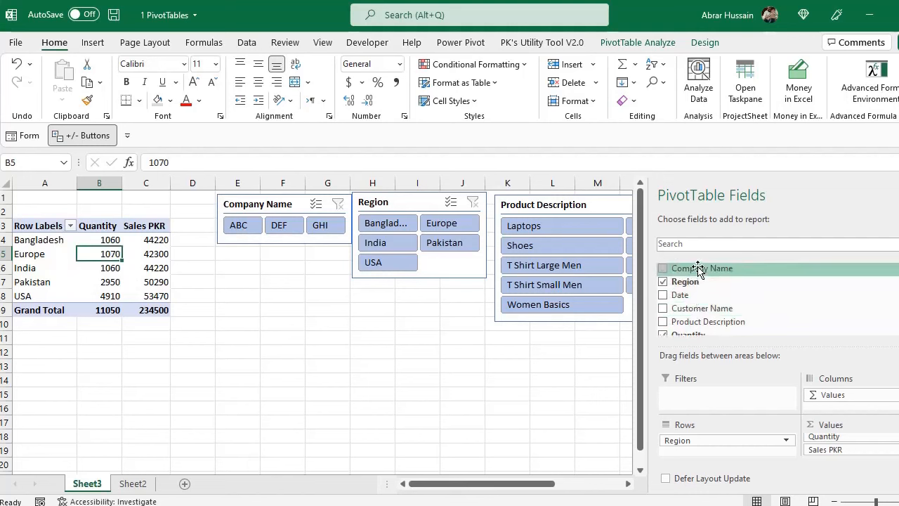
{"action": "scroll", "coordinate": [699, 312], "scroll_direction": "down", "scroll_amount": 1}
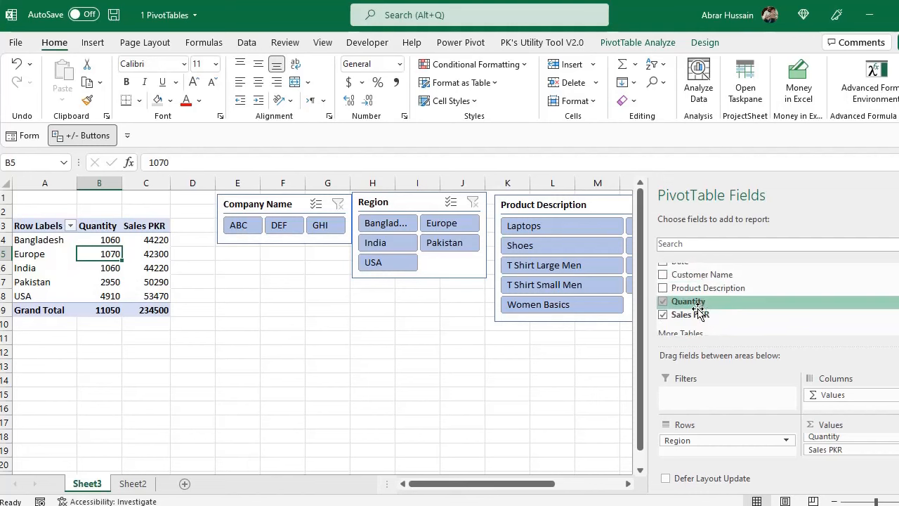
{"action": "scroll", "coordinate": [699, 312], "scroll_direction": "up", "scroll_amount": 1}
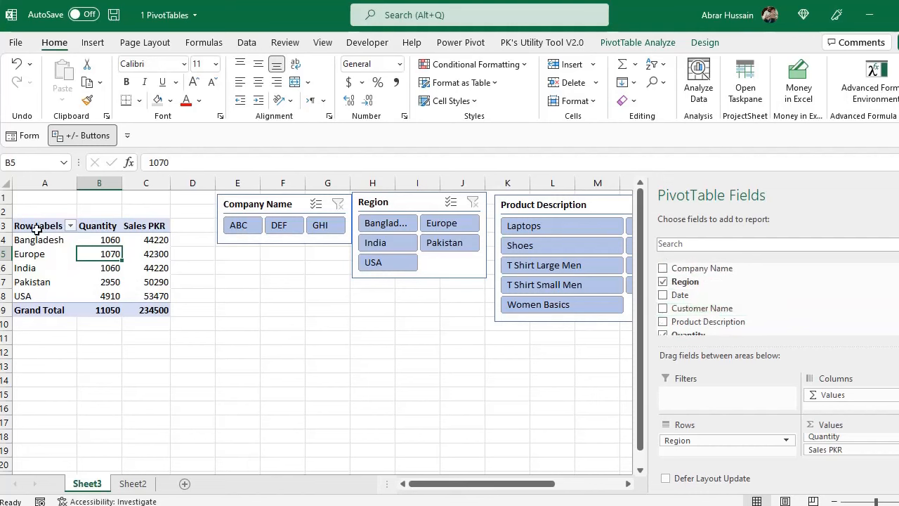
{"action": "left_click_drag", "start_coordinate": [37, 229], "coordinate": [134, 314]}
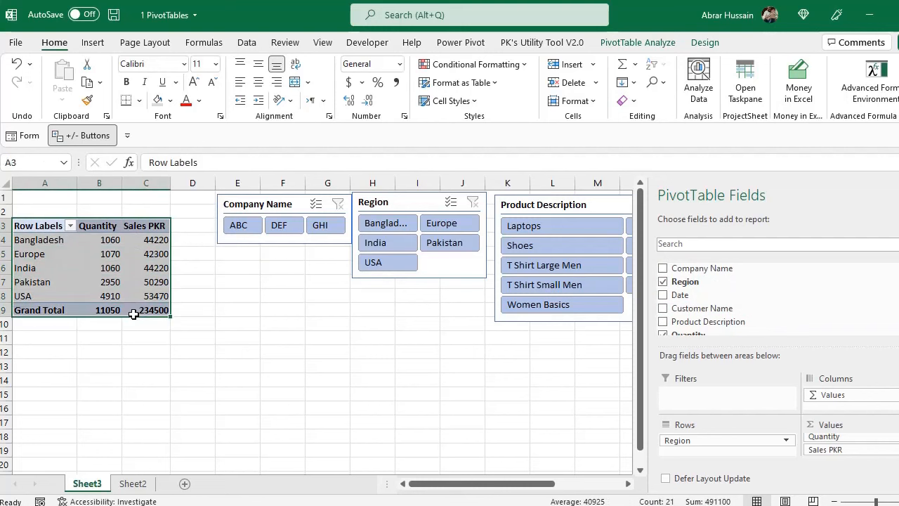
{"action": "key", "text": "ctrl+c"}
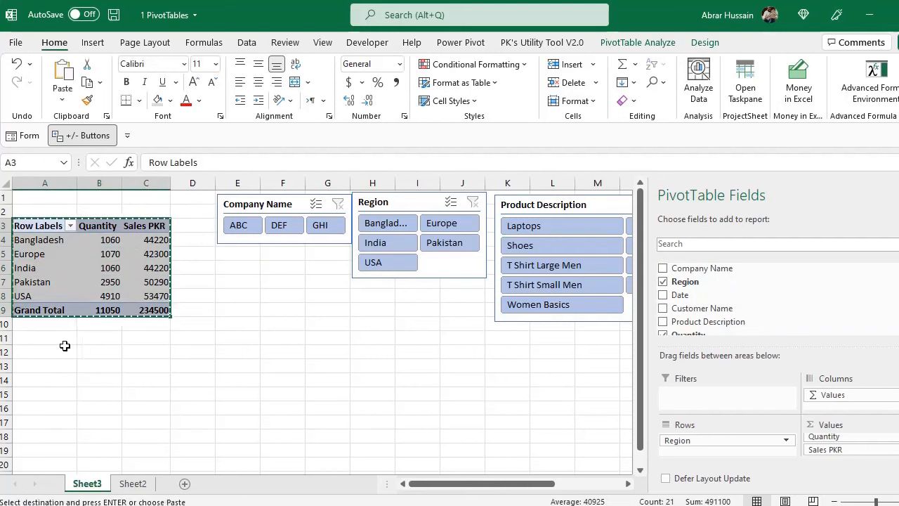
{"action": "left_click", "coordinate": [50, 336]}
{"action": "key", "text": "ctrl+v"}
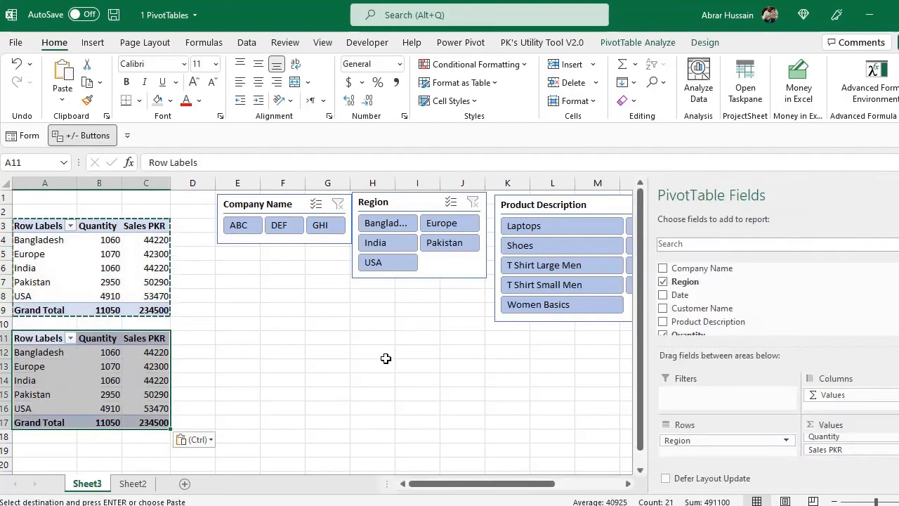
Replace Region with Company Name as the row field of the pivot table at A11.
{"action": "left_click", "coordinate": [663, 283]}
{"action": "left_click_drag", "start_coordinate": [676, 268], "coordinate": [689, 441]}
{"action": "left_click", "coordinate": [42, 343]}
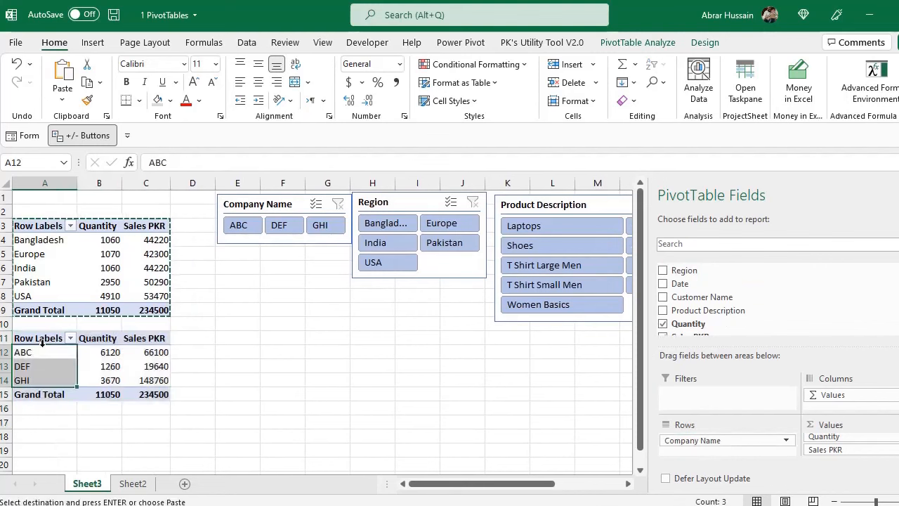
{"action": "left_click_drag", "start_coordinate": [42, 343], "coordinate": [110, 340]}
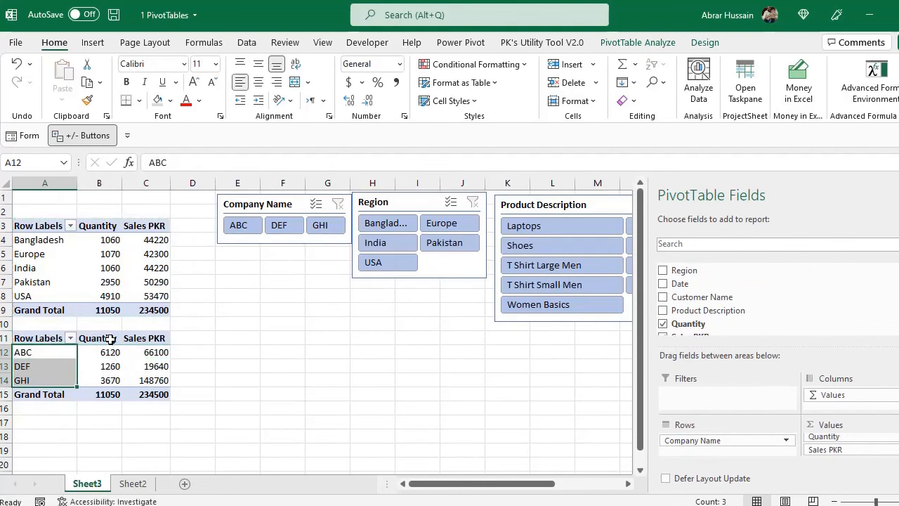
Copy the whole company pivot table and paste the copy below it at A17.
{"action": "left_click", "coordinate": [137, 340]}
{"action": "left_click", "coordinate": [29, 339]}
{"action": "left_click_drag", "start_coordinate": [47, 354], "coordinate": [136, 387]}
{"action": "key", "text": "ctrl+c"}
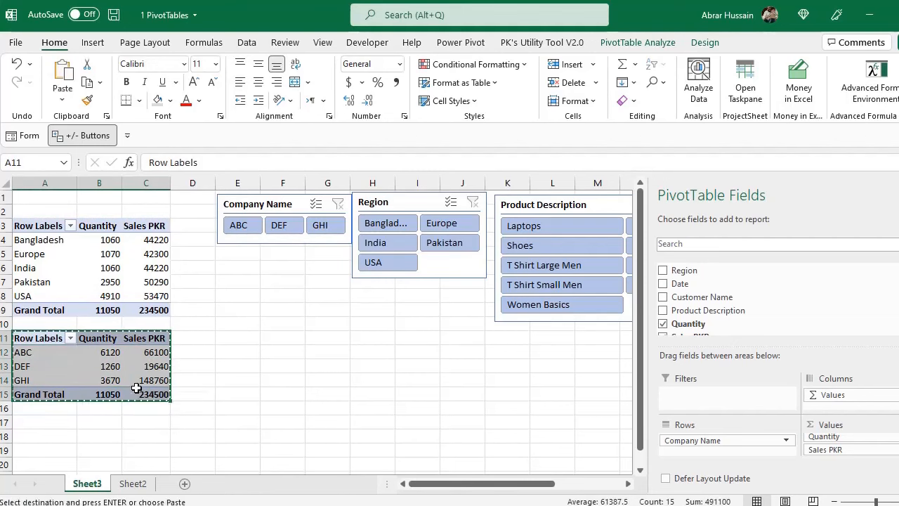
{"action": "scroll", "coordinate": [56, 349], "scroll_direction": "down", "scroll_amount": 2}
{"action": "left_click", "coordinate": [49, 339]}
{"action": "key", "text": "ctrl+v"}
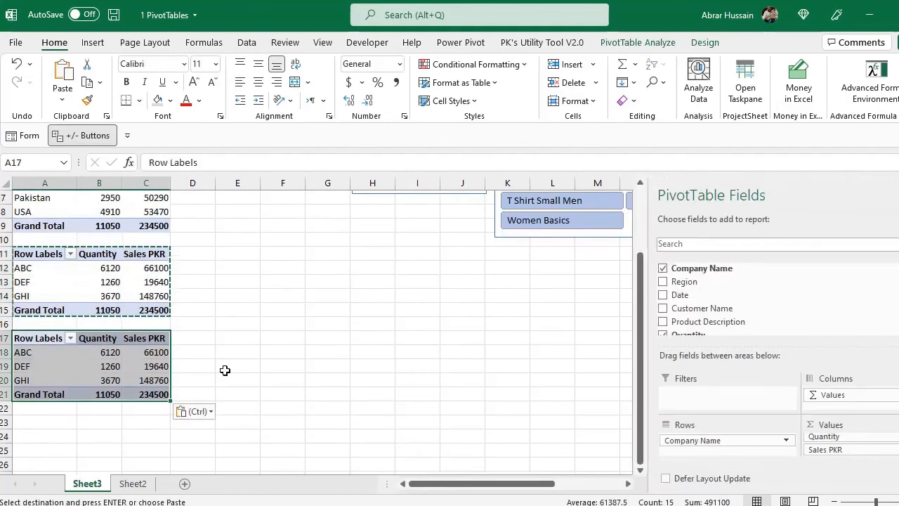
Replace Company Name with Product Description as the row field of the pivot table at A17.
{"action": "scroll", "coordinate": [225, 370], "scroll_direction": "up", "scroll_amount": 1}
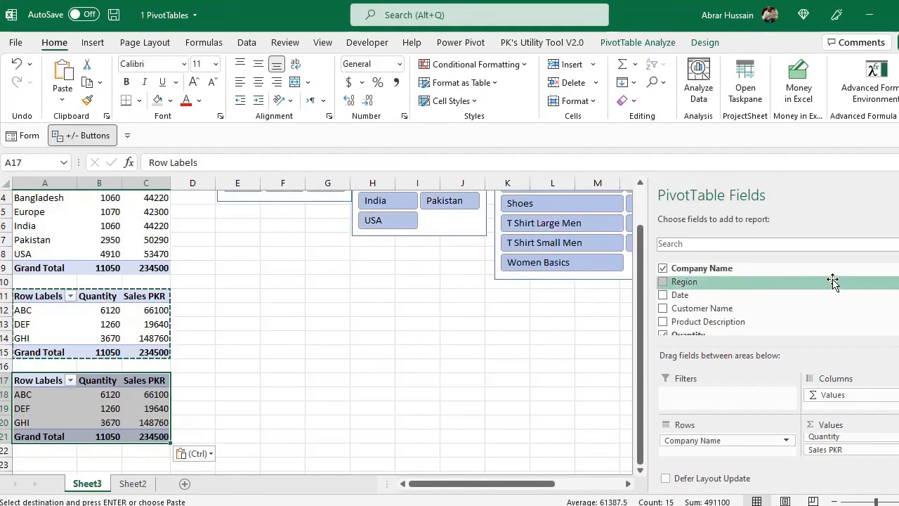
{"action": "left_click", "coordinate": [663, 271]}
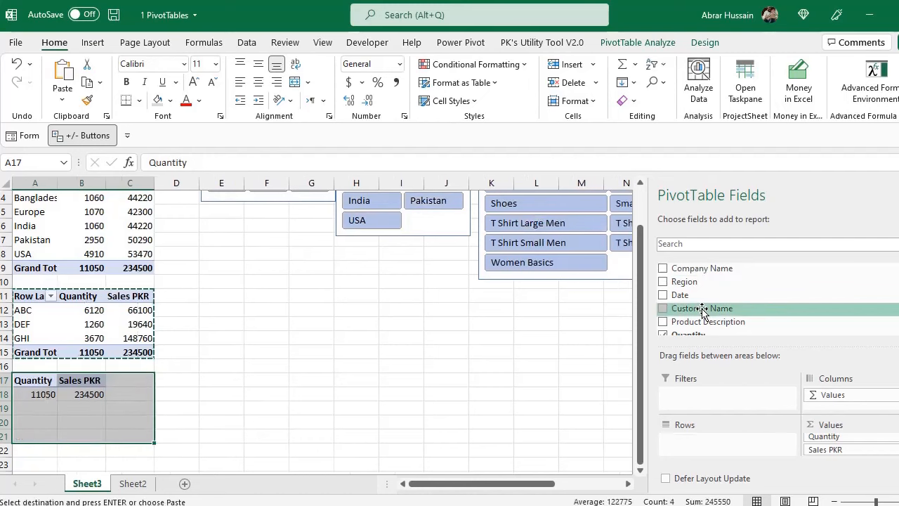
{"action": "scroll", "coordinate": [706, 306], "scroll_direction": "down", "scroll_amount": 1}
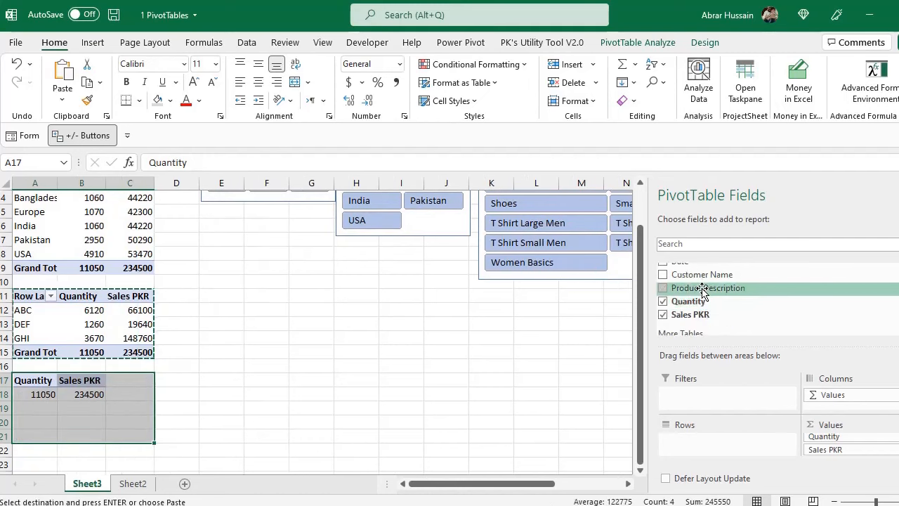
{"action": "left_click_drag", "start_coordinate": [703, 287], "coordinate": [692, 442]}
{"action": "scroll", "coordinate": [142, 373], "scroll_direction": "down", "scroll_amount": 3}
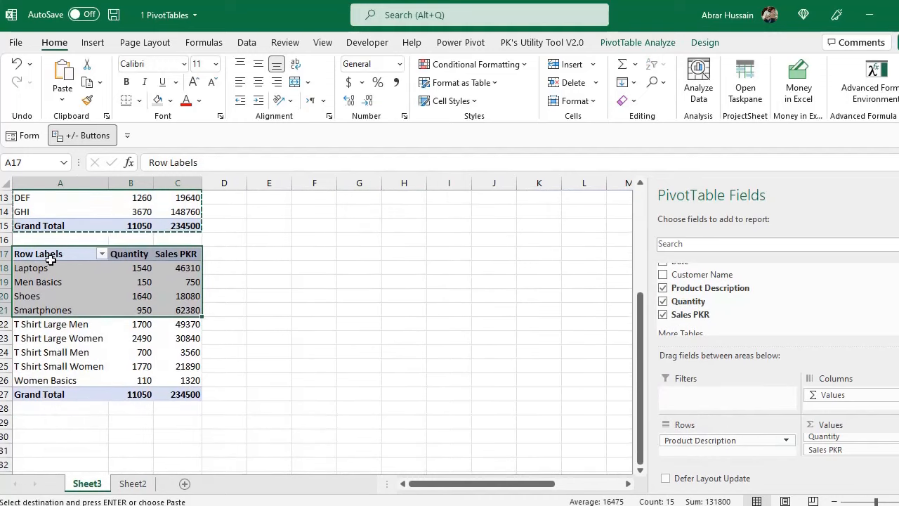
Sort the product pivot table by Sales PKR from largest to smallest.
{"action": "left_click_drag", "start_coordinate": [51, 258], "coordinate": [179, 380]}
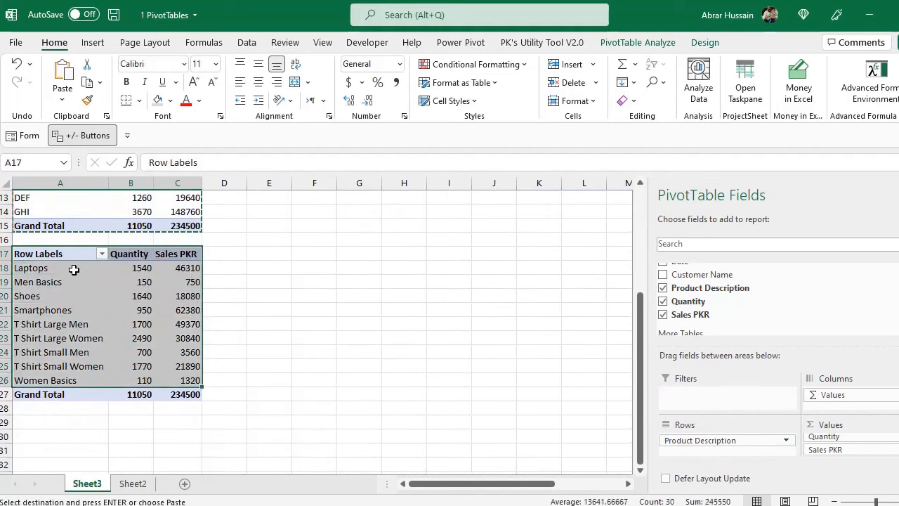
{"action": "left_click", "coordinate": [74, 271]}
{"action": "left_click", "coordinate": [195, 269]}
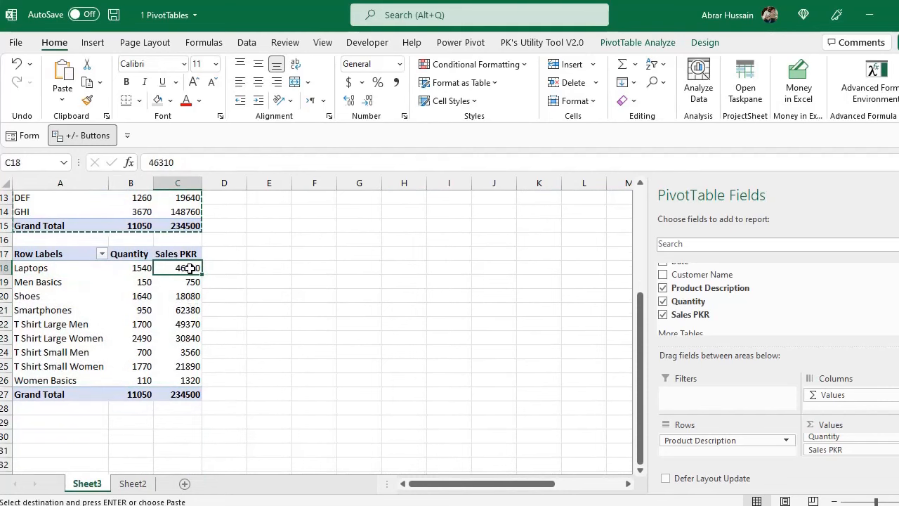
{"action": "left_click", "coordinate": [247, 43]}
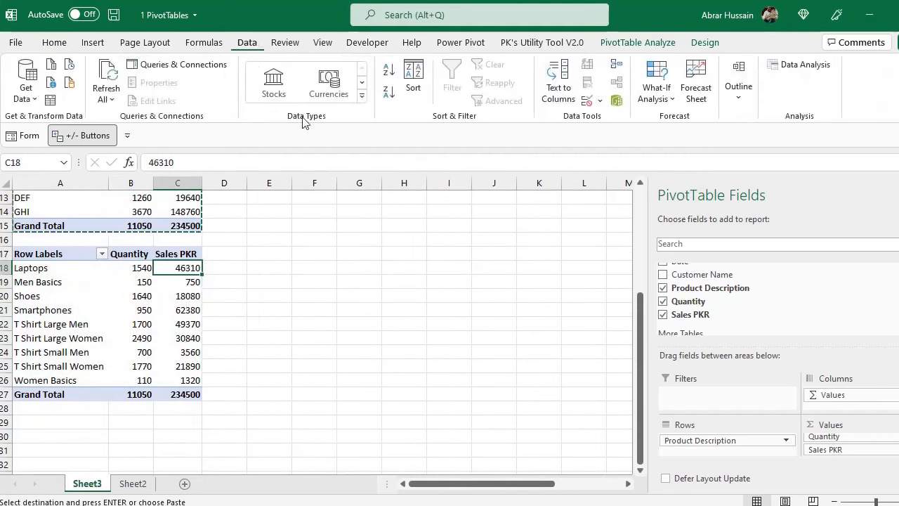
{"action": "left_click", "coordinate": [388, 94]}
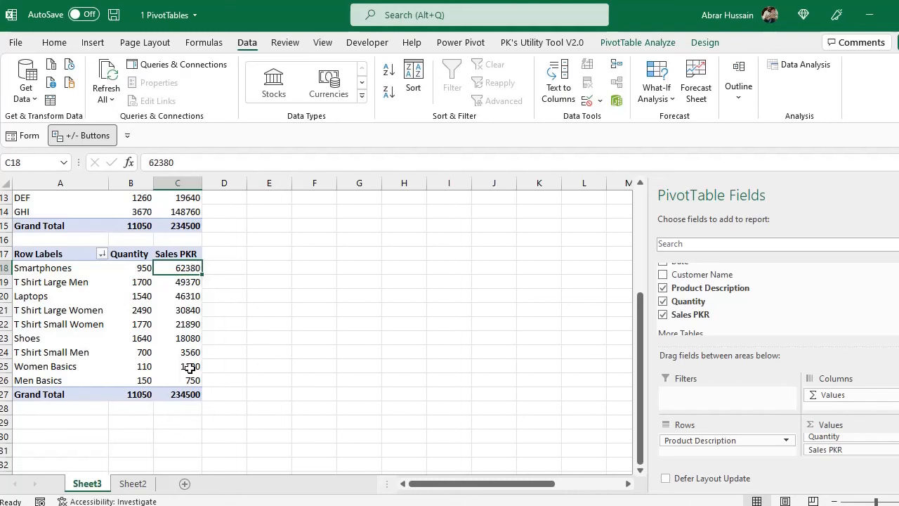
Move the Company Name slicer down beside the product pivot table, around rows 16 to 19, and deselect it.
{"action": "scroll", "coordinate": [241, 309], "scroll_direction": "up", "scroll_amount": 4}
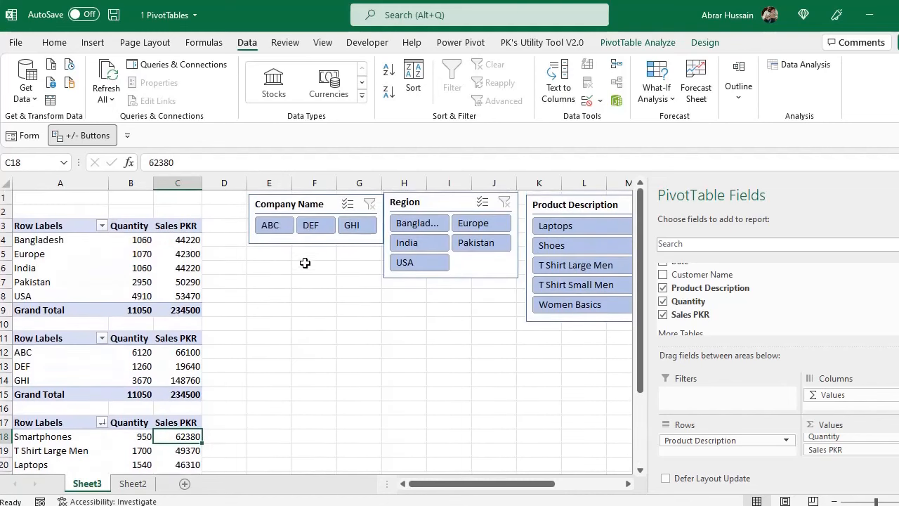
{"action": "left_click_drag", "start_coordinate": [306, 241], "coordinate": [292, 448]}
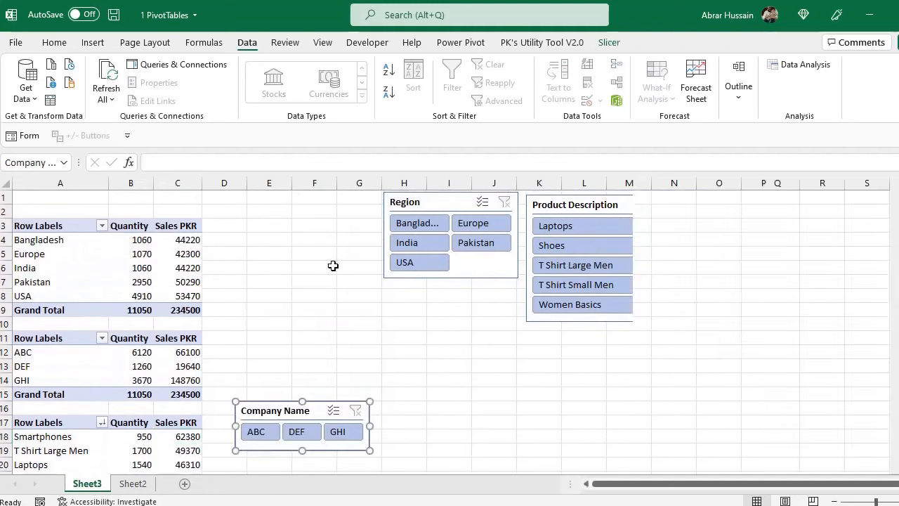
{"action": "left_click", "coordinate": [455, 366]}
Try the companies ABC, DEF and GHI in the Company Name slicer, ending with the pivot tables filtered to ABC.
{"action": "scroll", "coordinate": [373, 337], "scroll_direction": "down", "scroll_amount": 4}
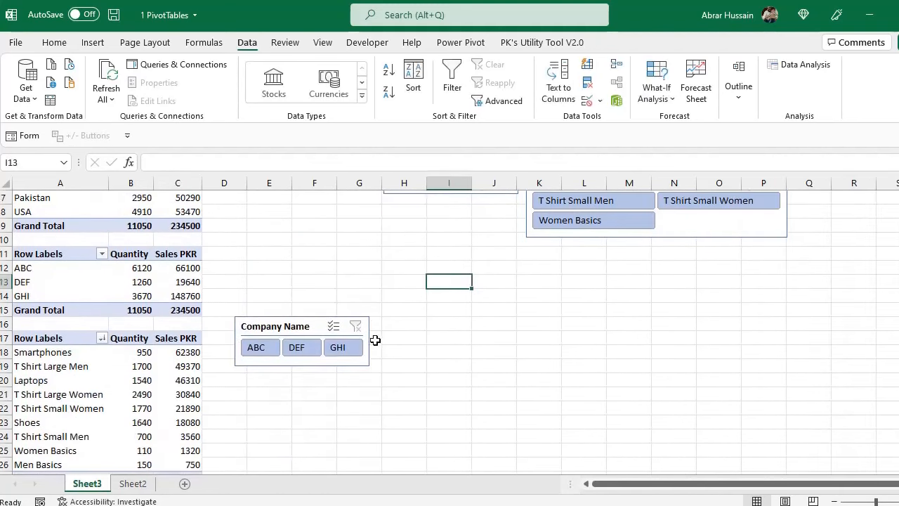
{"action": "left_click", "coordinate": [255, 268]}
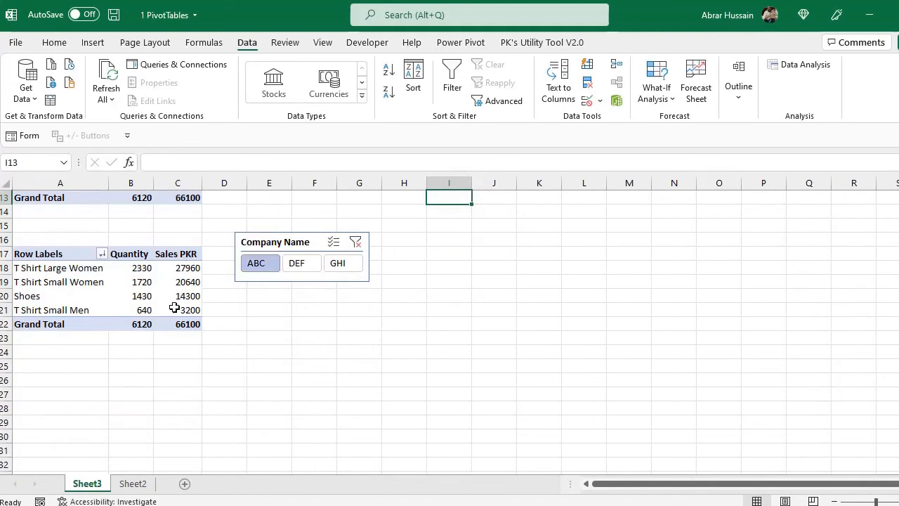
{"action": "left_click", "coordinate": [298, 266]}
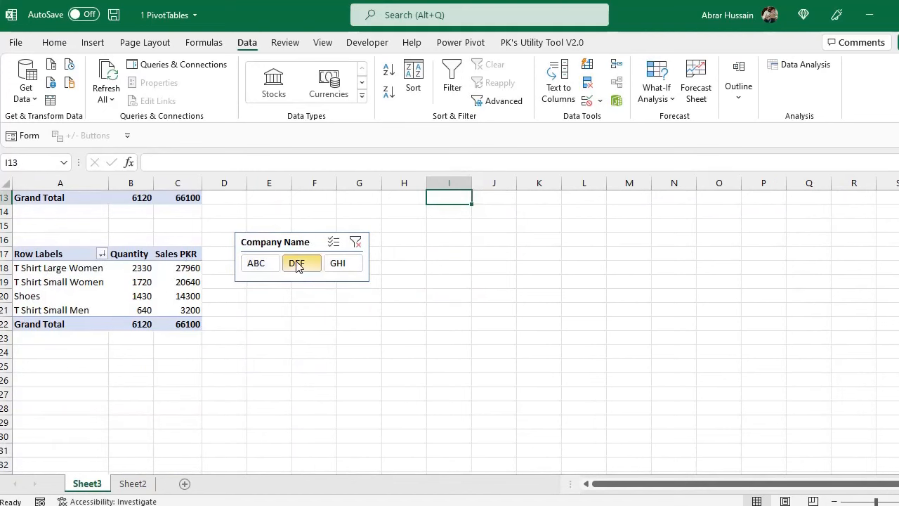
{"action": "left_click", "coordinate": [341, 274]}
{"action": "left_click_drag", "start_coordinate": [237, 266], "coordinate": [309, 274]}
{"action": "left_click", "coordinate": [253, 267]}
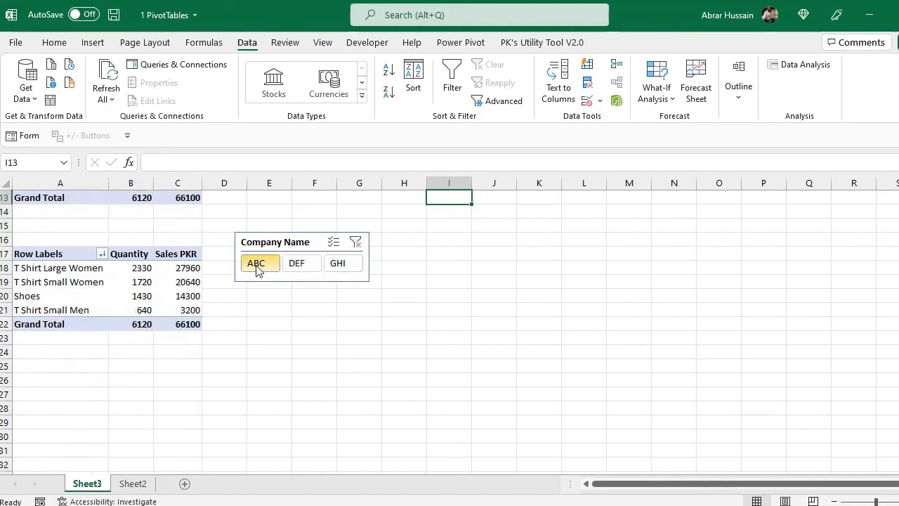
Add DEF and GHI to the ABC selection in the Company Name slicer.
{"action": "left_click", "coordinate": [297, 266], "text": "ctrl"}
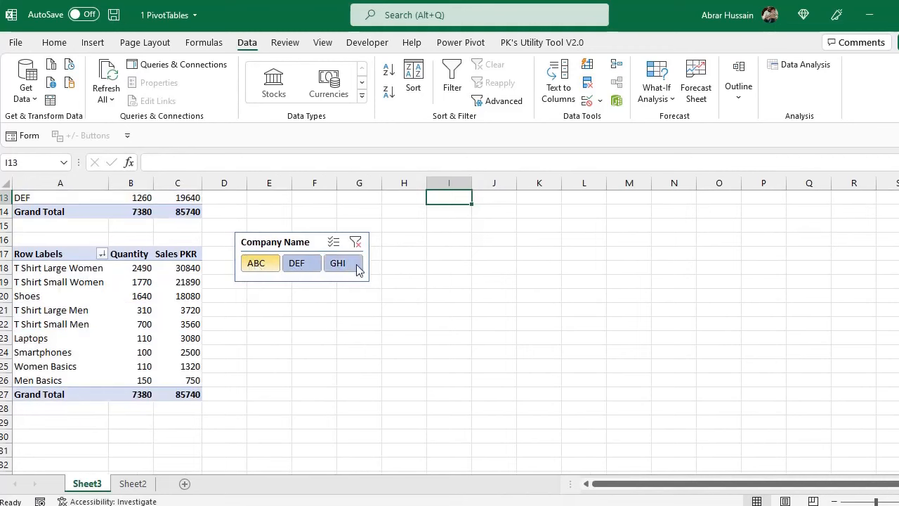
{"action": "left_click", "coordinate": [347, 263], "text": "ctrl"}
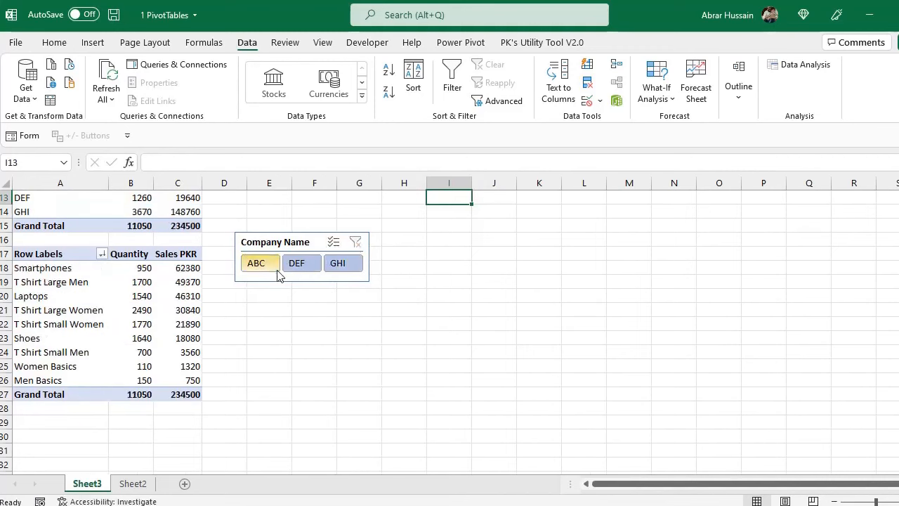
{"action": "scroll", "coordinate": [297, 325], "scroll_direction": "up", "scroll_amount": 4}
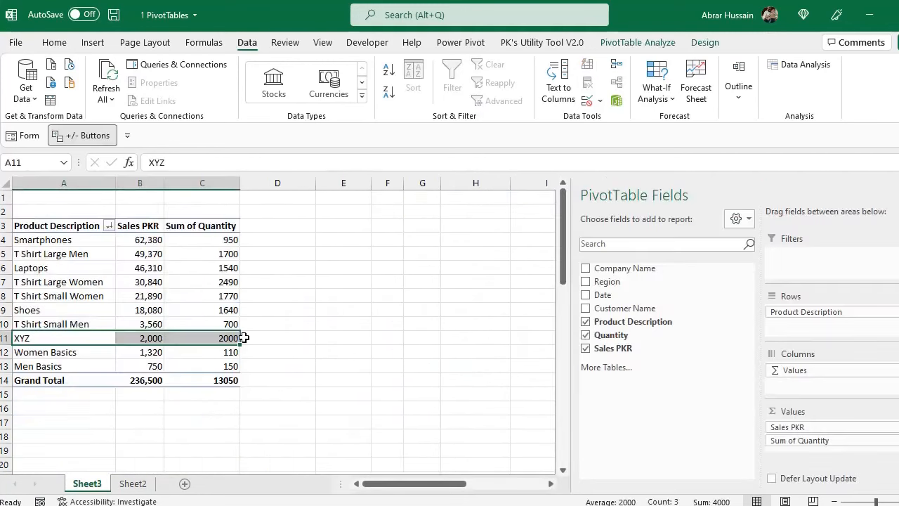
Insert a Date timeline for the product pivot table at A3 and size it to about 5.01 by 2.05 inches.
{"action": "left_click", "coordinate": [196, 282]}
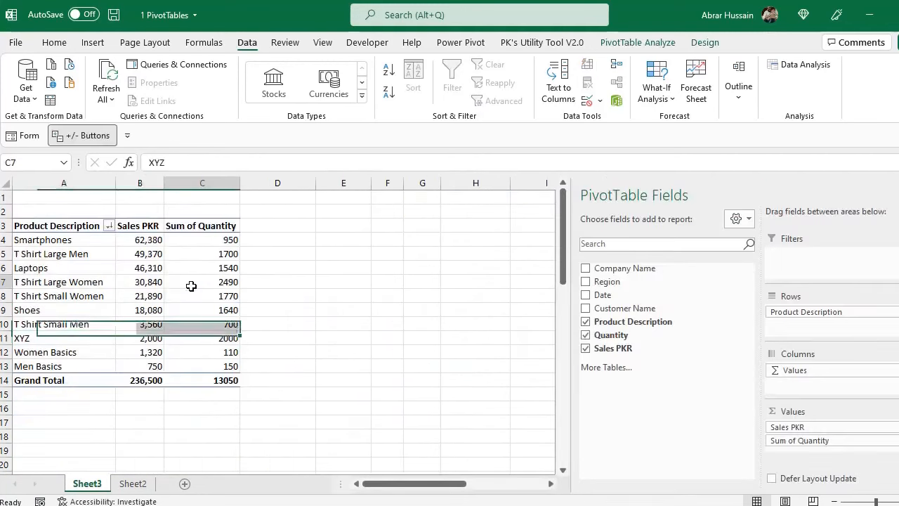
{"action": "left_click", "coordinate": [638, 43]}
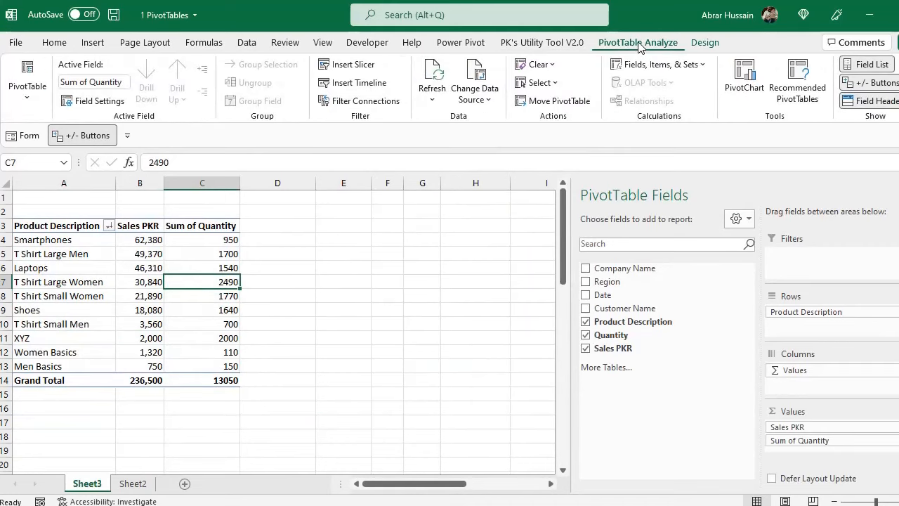
{"action": "left_click", "coordinate": [358, 83]}
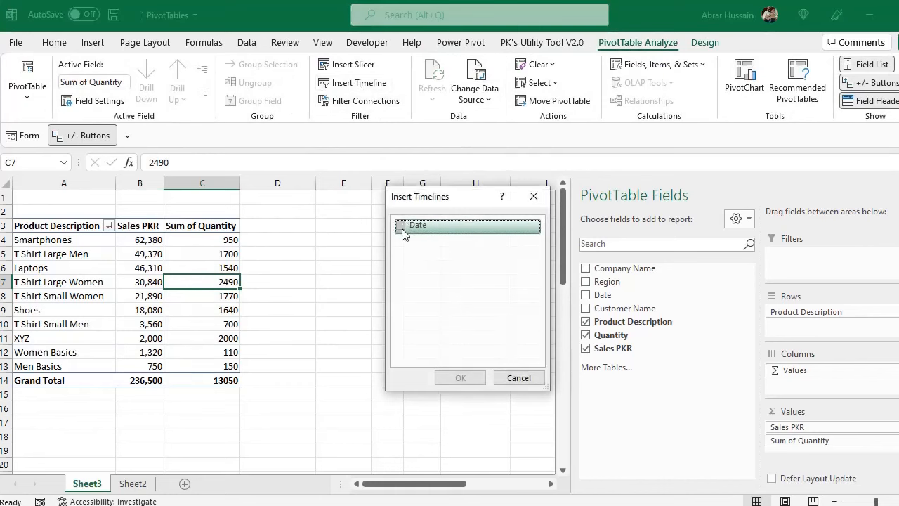
{"action": "left_click", "coordinate": [401, 227]}
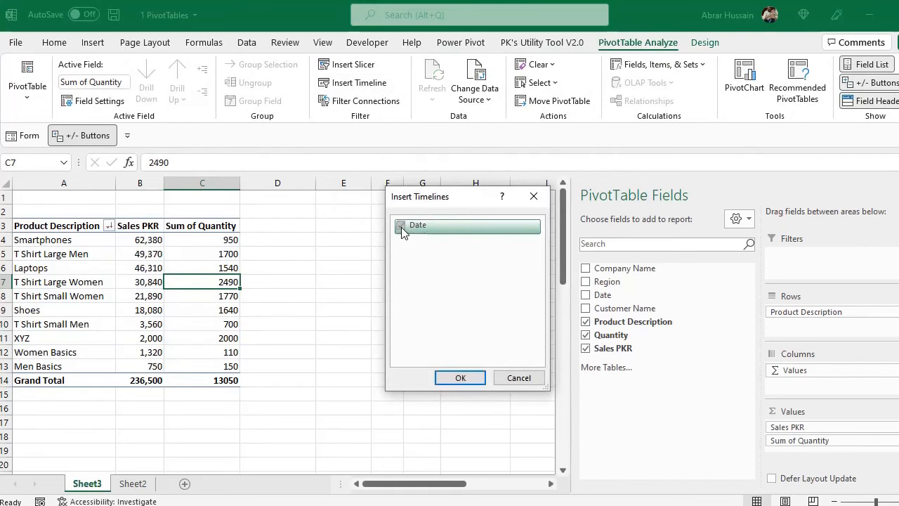
{"action": "left_click", "coordinate": [460, 377]}
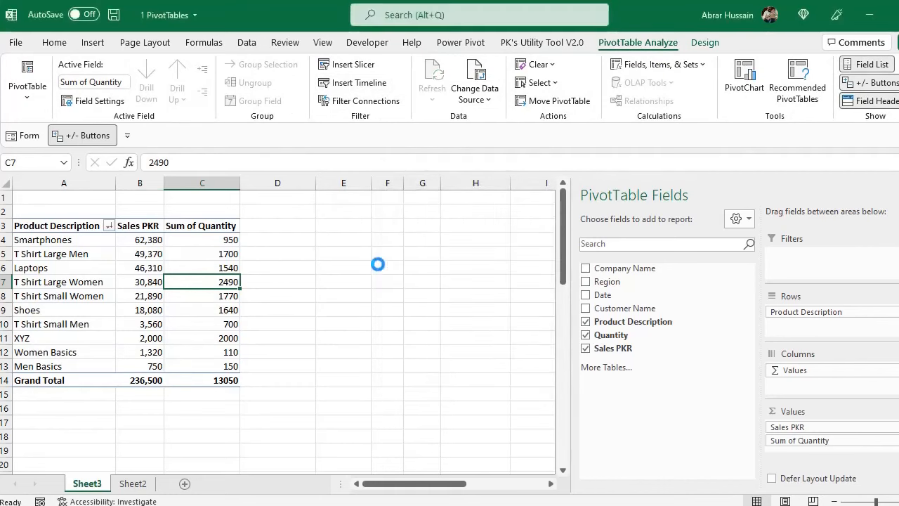
{"action": "left_click_drag", "start_coordinate": [509, 301], "coordinate": [601, 338]}
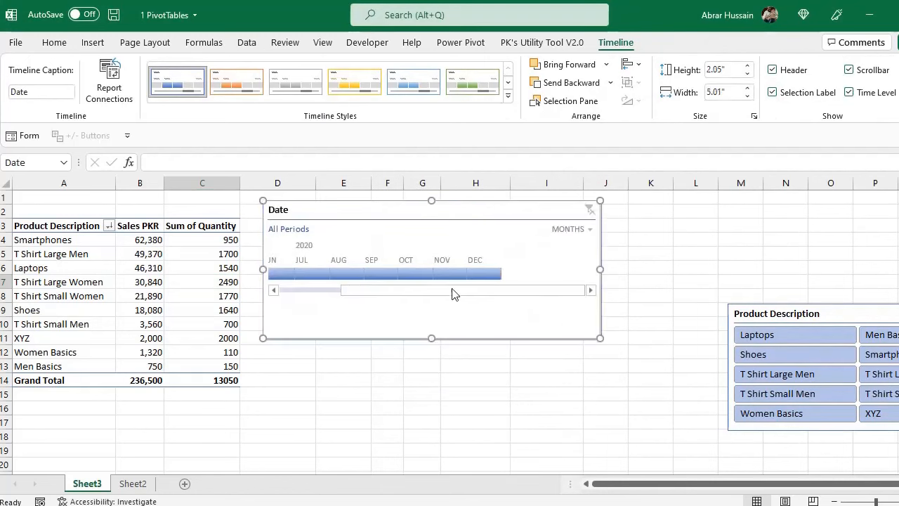
Filter the Date timeline to June 2020 and try quarters as its time level, ending back on months.
{"action": "left_click", "coordinate": [275, 274]}
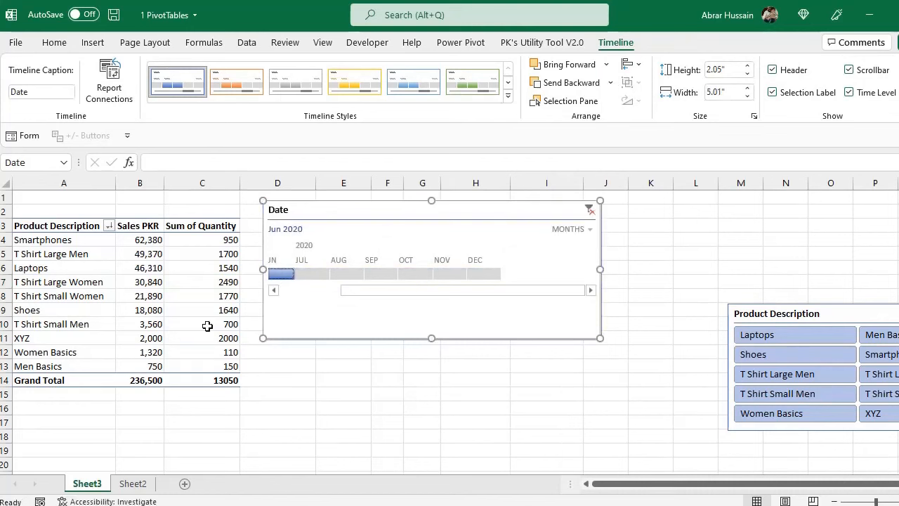
{"action": "mouse_move", "coordinate": [282, 274]}
{"action": "left_mouse_down"}
{"action": "mouse_move", "coordinate": [482, 275]}
{"action": "mouse_move", "coordinate": [283, 276]}
{"action": "left_mouse_up"}
{"action": "left_click", "coordinate": [483, 274]}
{"action": "left_click", "coordinate": [583, 228]}
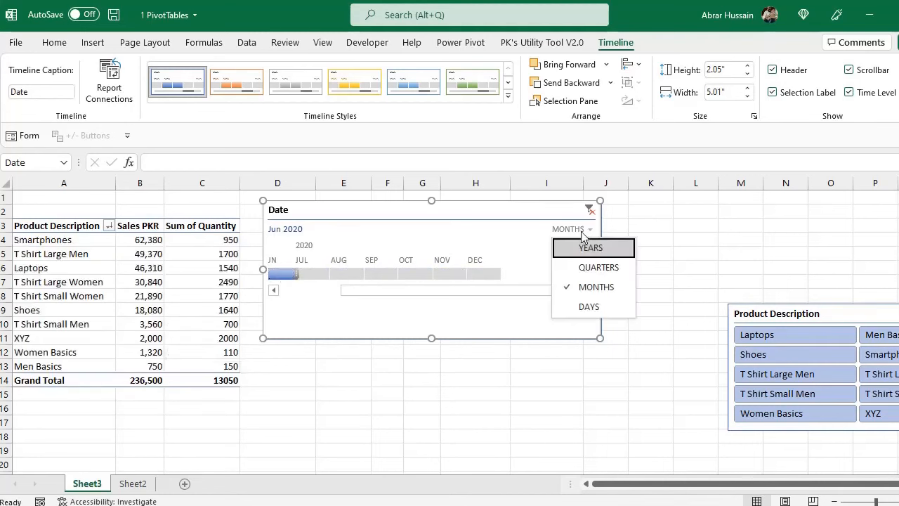
{"action": "left_click", "coordinate": [601, 268]}
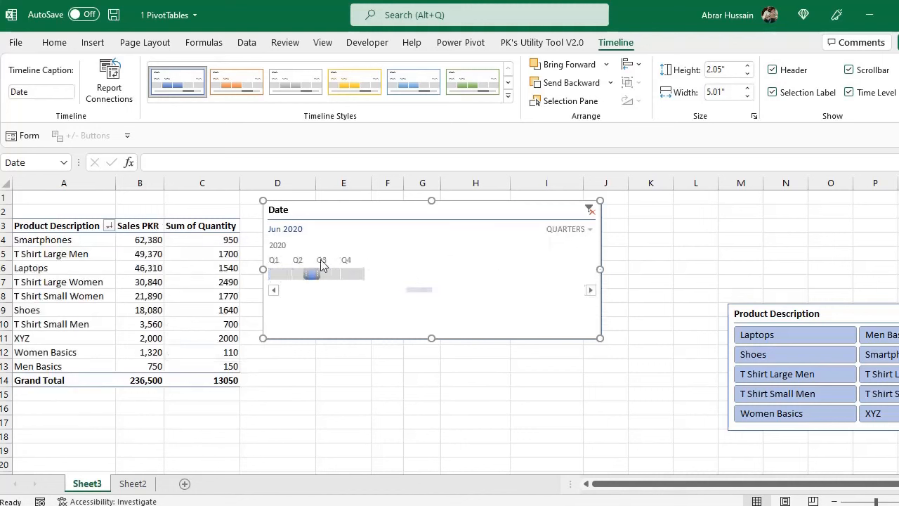
{"action": "left_click", "coordinate": [570, 230]}
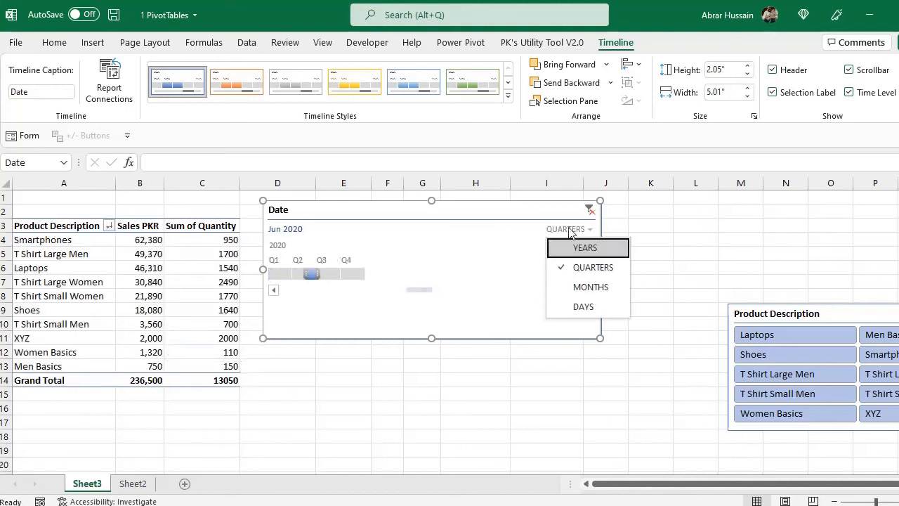
{"action": "left_click", "coordinate": [587, 288]}
Switch the Date timeline to days and filter it to May 26 through June 8, 2020.
{"action": "left_click", "coordinate": [580, 234]}
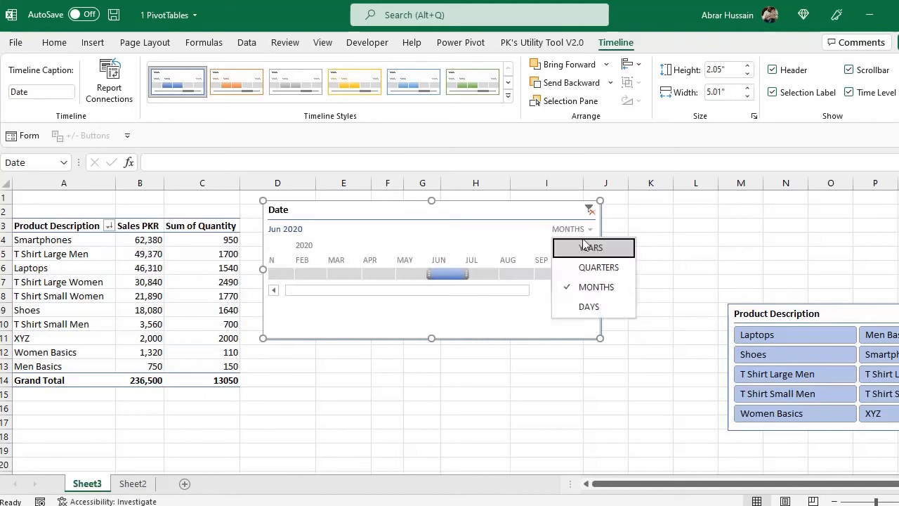
{"action": "left_click", "coordinate": [587, 305]}
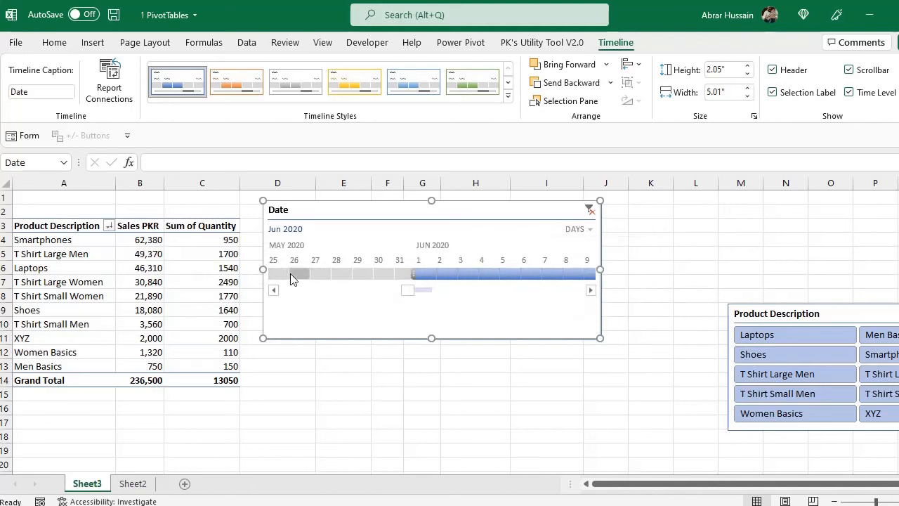
{"action": "left_click_drag", "start_coordinate": [291, 274], "coordinate": [568, 275]}
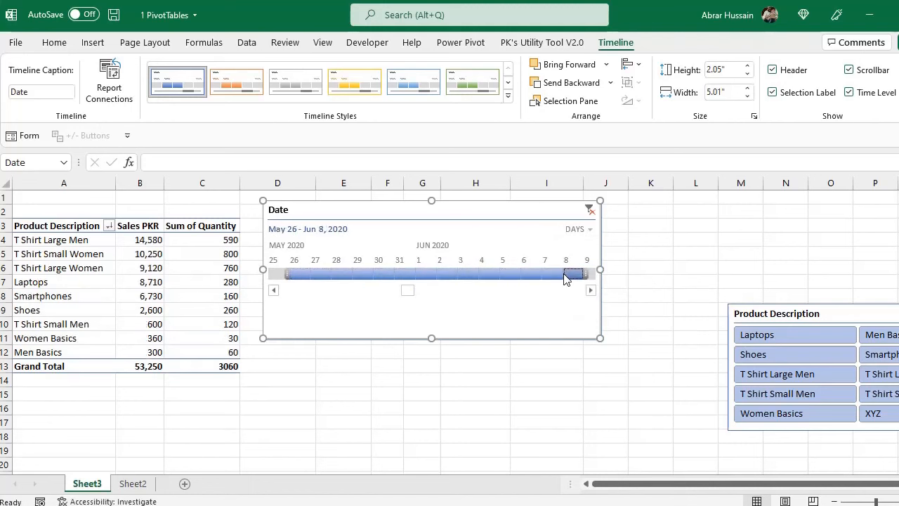
Switch the Date timeline to quarters and filter it to Q2 through Q4 of 2020.
{"action": "left_click", "coordinate": [577, 229]}
{"action": "left_click", "coordinate": [602, 267]}
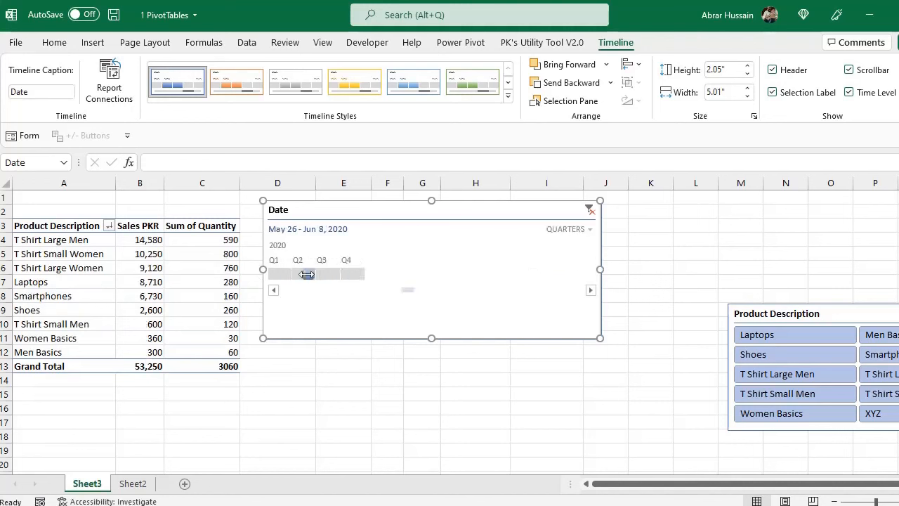
{"action": "left_click_drag", "start_coordinate": [307, 274], "coordinate": [361, 272]}
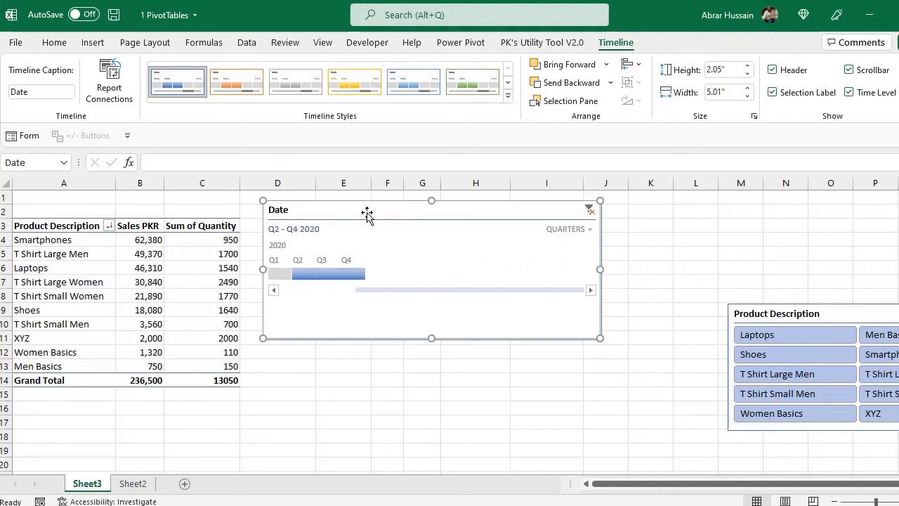
Move the Date timeline slightly to the right and try orange and light blue timeline styles, ending with the gray one.
{"action": "left_click_drag", "start_coordinate": [387, 208], "coordinate": [434, 204]}
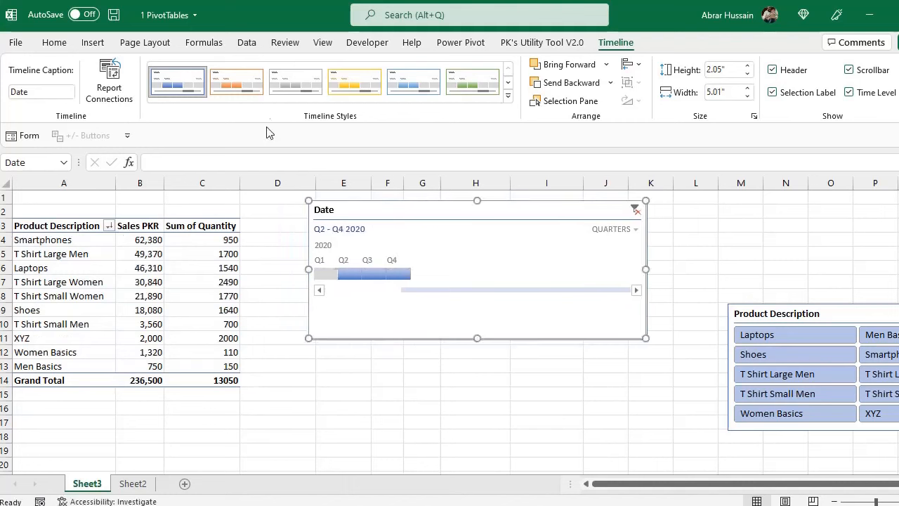
{"action": "left_click", "coordinate": [235, 84]}
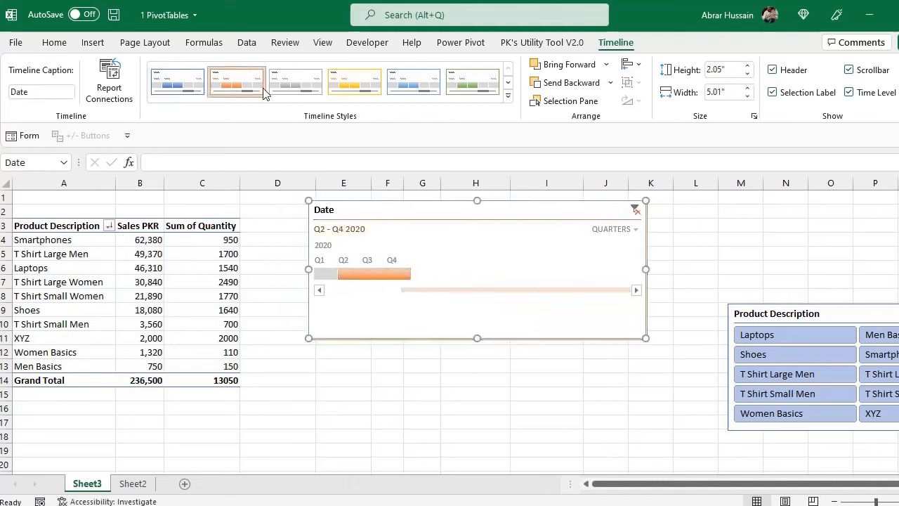
{"action": "left_click", "coordinate": [413, 83]}
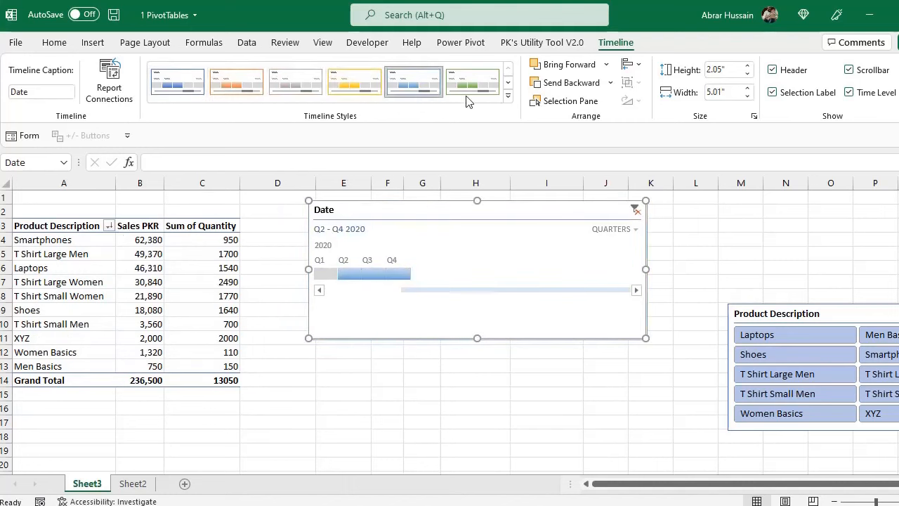
{"action": "left_click", "coordinate": [294, 82]}
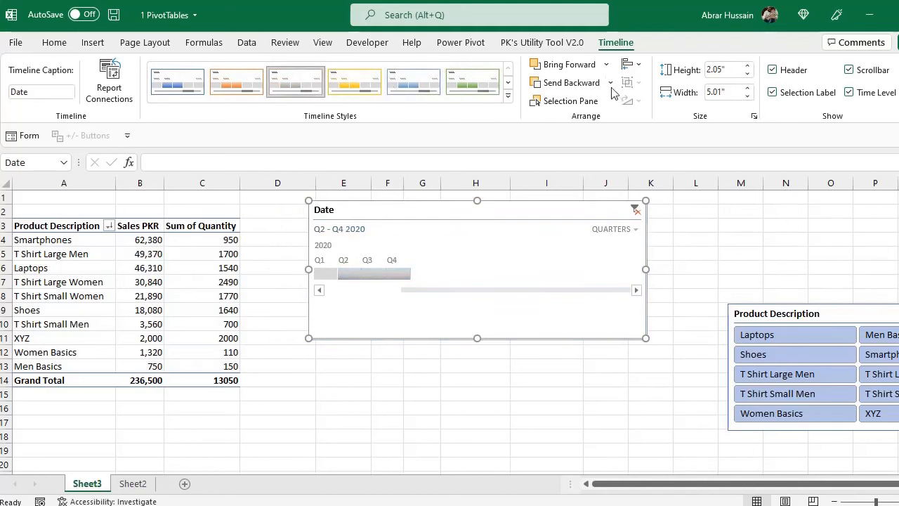
Try hiding the timeline's header, selection label, scrollbar and time level, ending with all four shown again.
{"action": "left_click", "coordinate": [773, 93]}
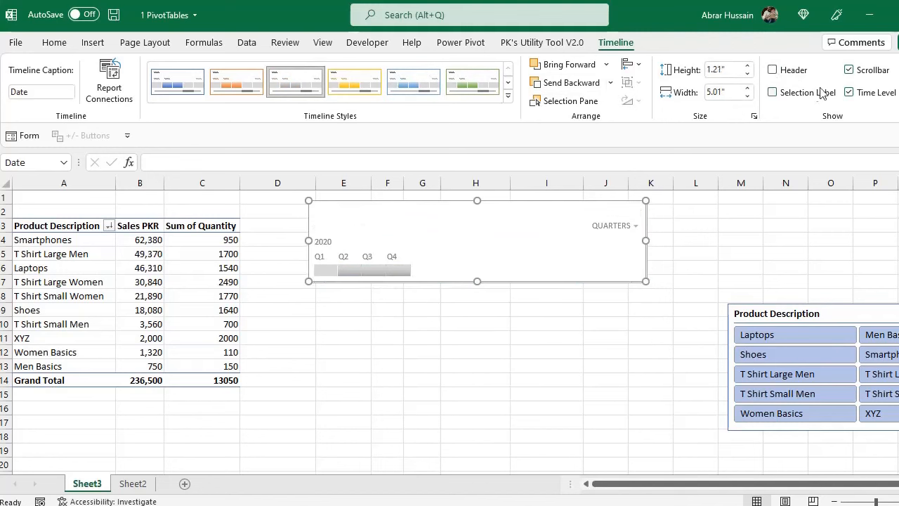
{"action": "left_click", "coordinate": [850, 71]}
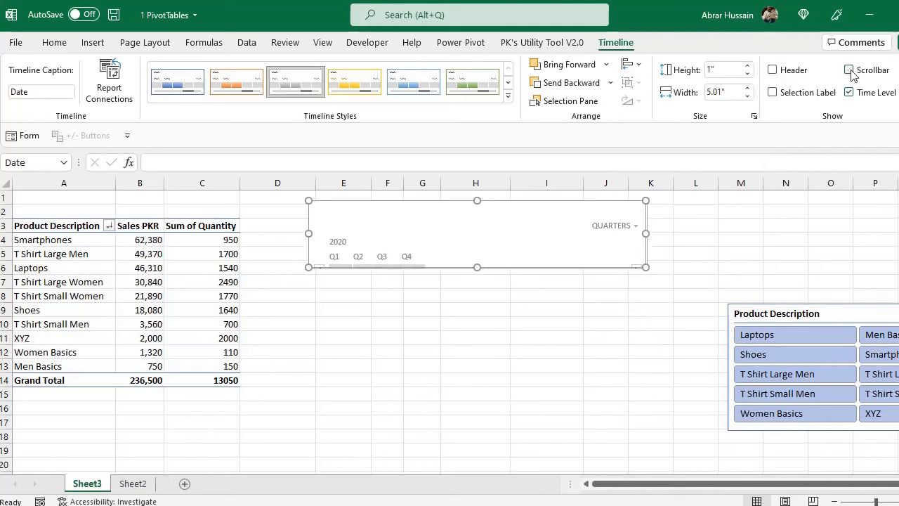
{"action": "left_click", "coordinate": [850, 71]}
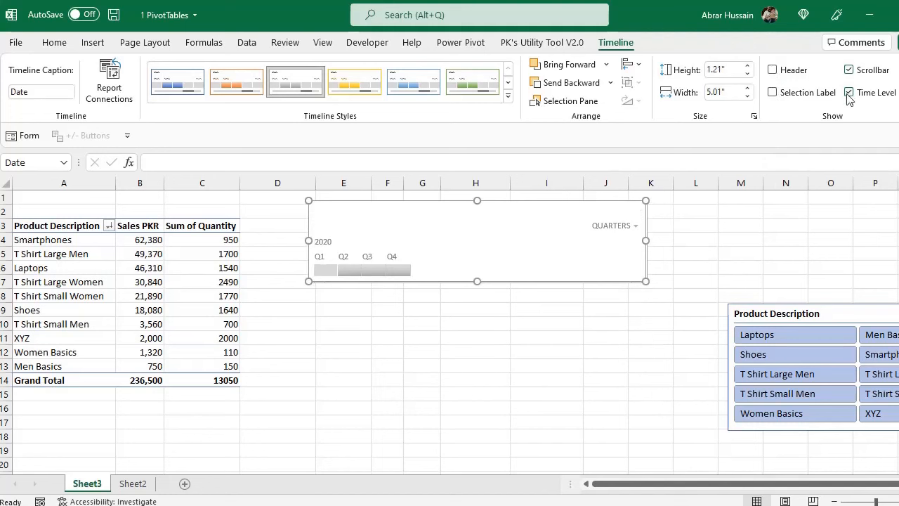
{"action": "left_click", "coordinate": [848, 94]}
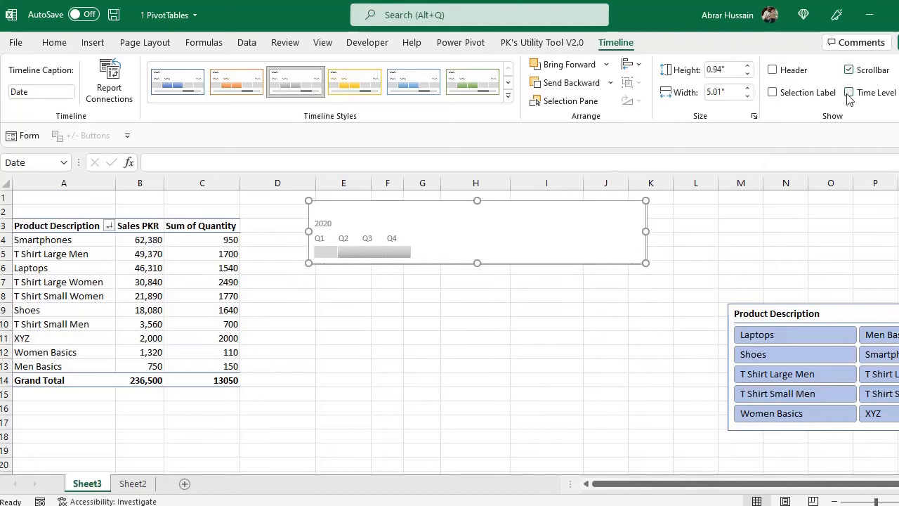
{"action": "left_click", "coordinate": [848, 95]}
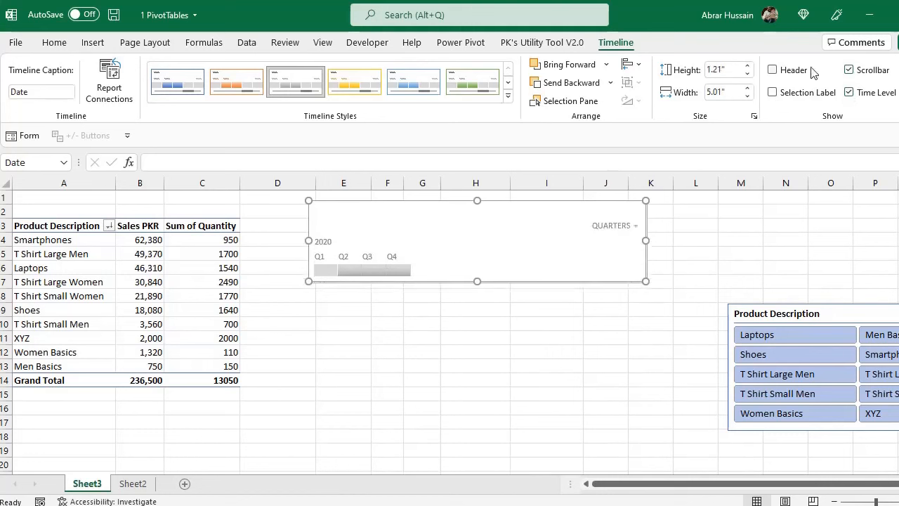
{"action": "left_click", "coordinate": [772, 70]}
{"action": "left_click", "coordinate": [773, 92]}
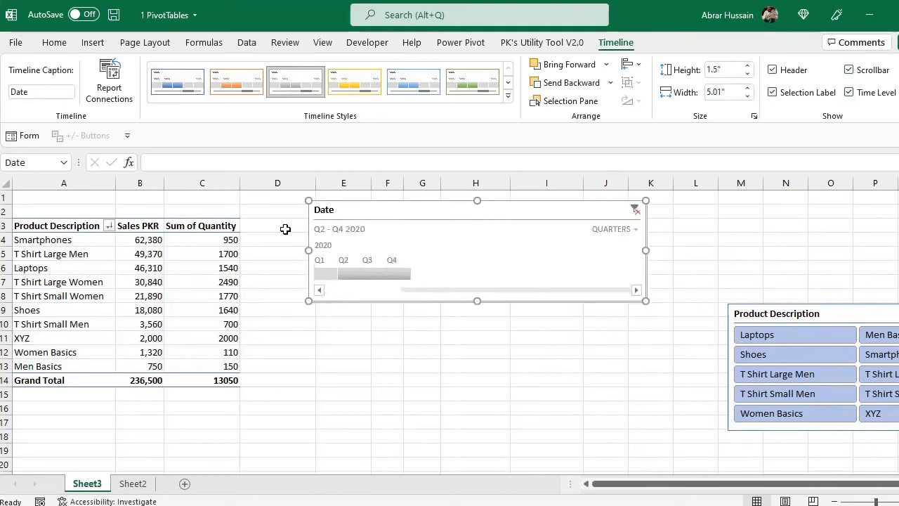
Move the Date timeline closer to the product pivot table and select the table's cells.
{"action": "left_click_drag", "start_coordinate": [384, 203], "coordinate": [320, 209]}
{"action": "left_click_drag", "start_coordinate": [56, 230], "coordinate": [184, 375]}
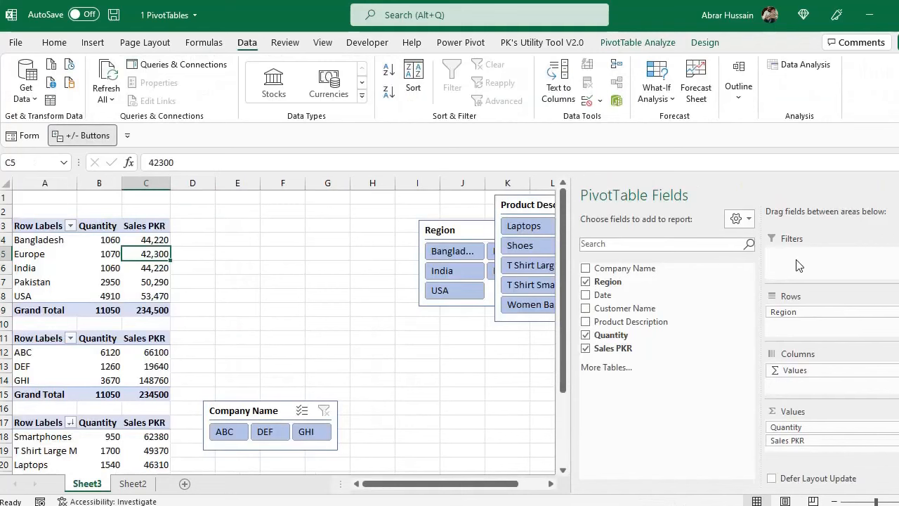
Try Region as the report filter of the pivot table at A3, filtered to Europe, and undo both changes.
{"action": "left_click", "coordinate": [798, 265]}
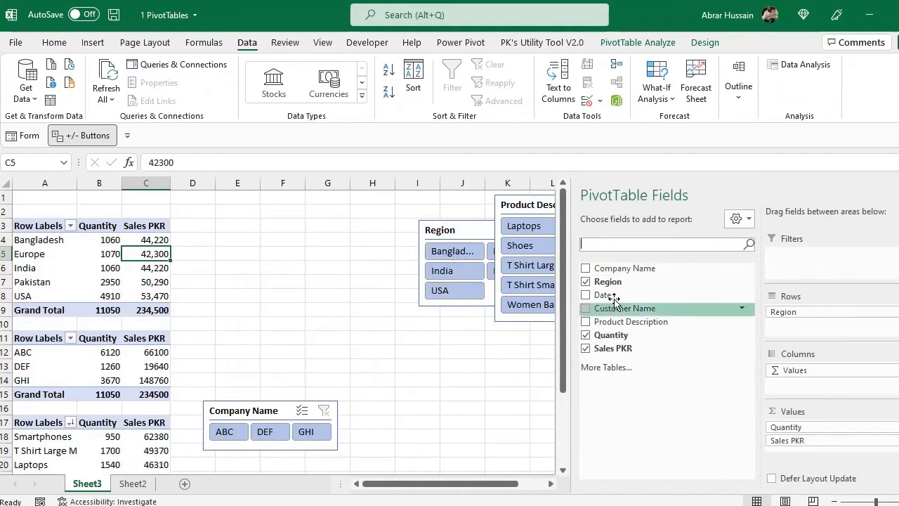
{"action": "left_click_drag", "start_coordinate": [605, 282], "coordinate": [793, 267]}
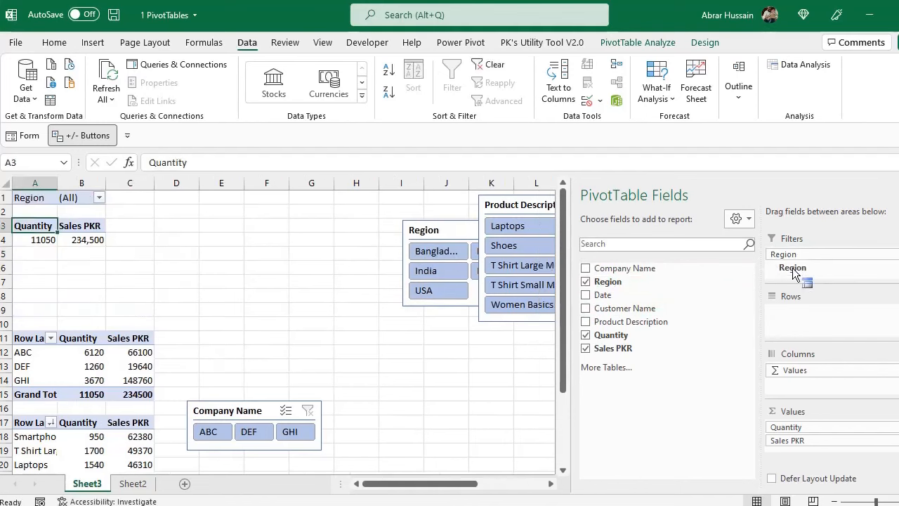
{"action": "left_click", "coordinate": [99, 197]}
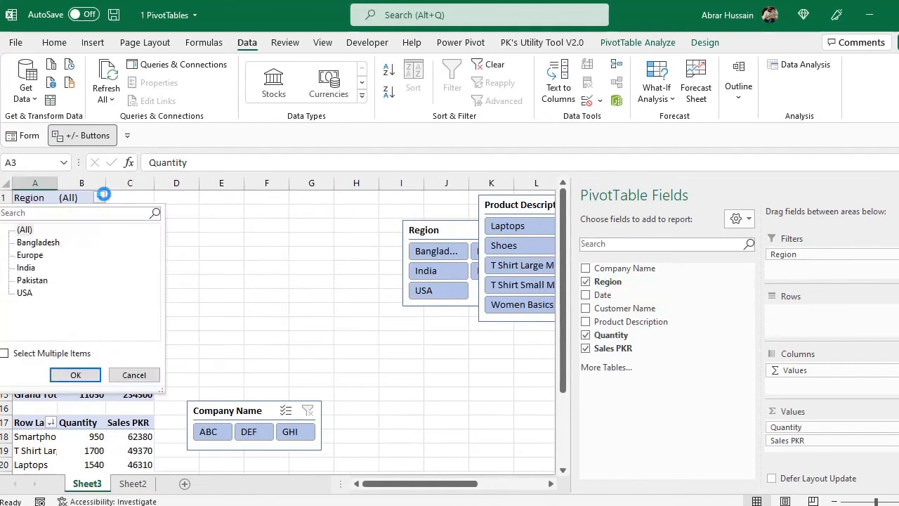
{"action": "left_click", "coordinate": [28, 256]}
{"action": "left_click", "coordinate": [76, 373]}
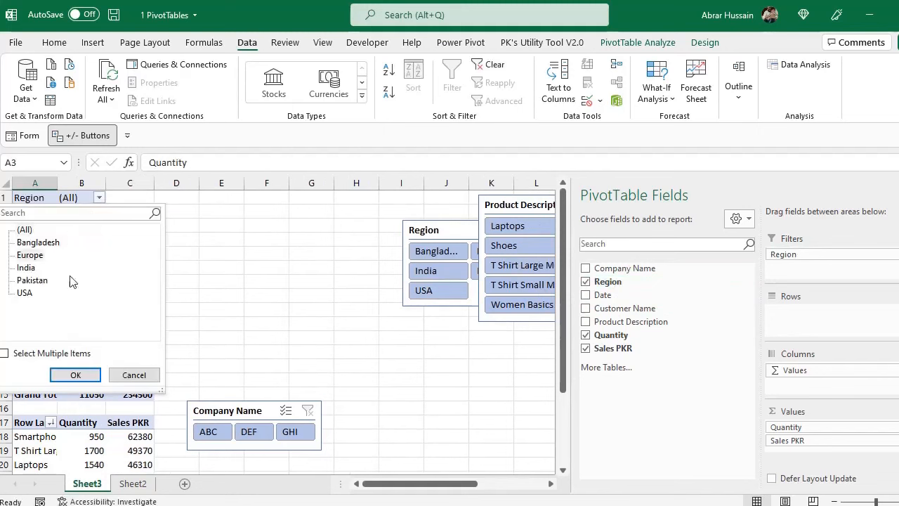
{"action": "left_click", "coordinate": [76, 374]}
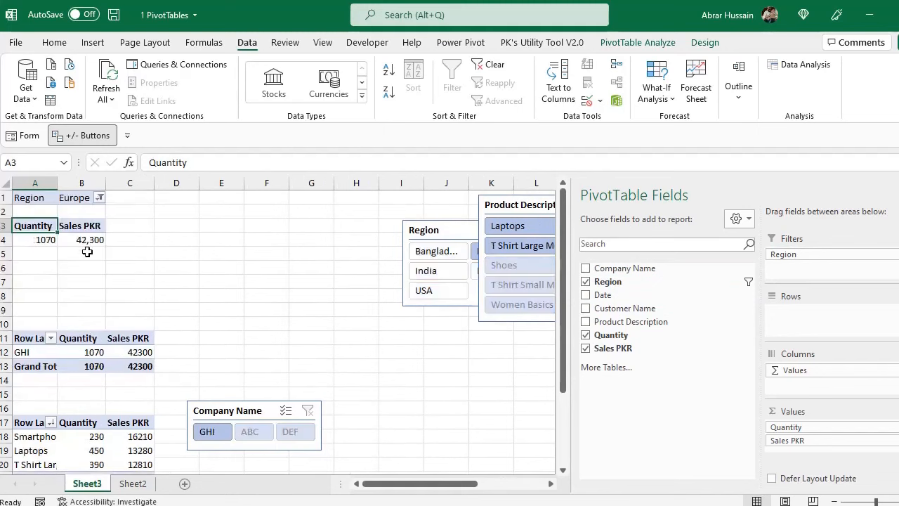
{"action": "key", "text": "ctrl+z"}
{"action": "key", "text": "ctrl+z"}
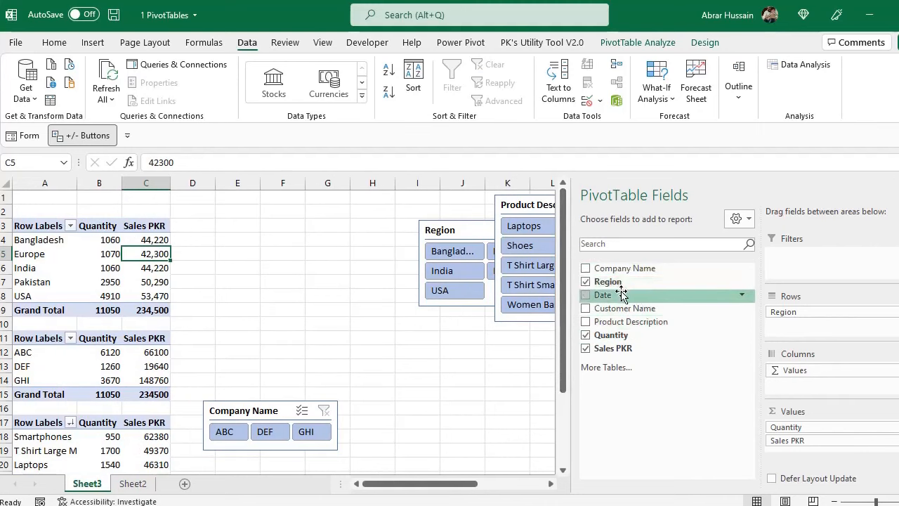
Add Company Name as a column field of the region pivot table and remove Quantity from its values.
{"action": "left_click_drag", "start_coordinate": [620, 273], "coordinate": [813, 377]}
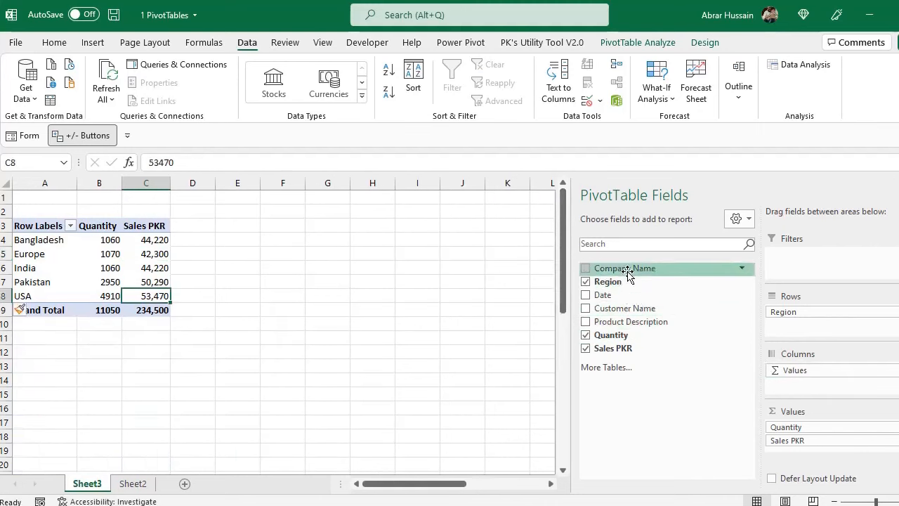
{"action": "left_click_drag", "start_coordinate": [632, 274], "coordinate": [826, 384]}
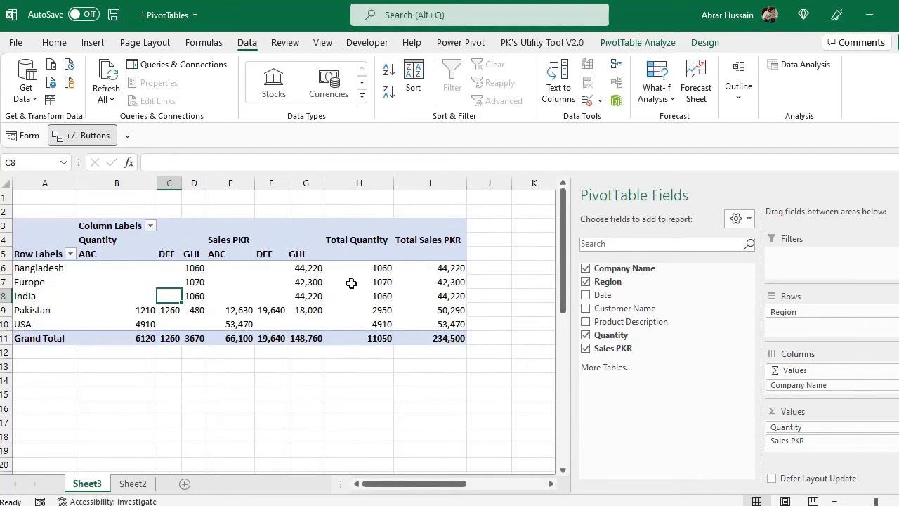
{"action": "left_click", "coordinate": [586, 335]}
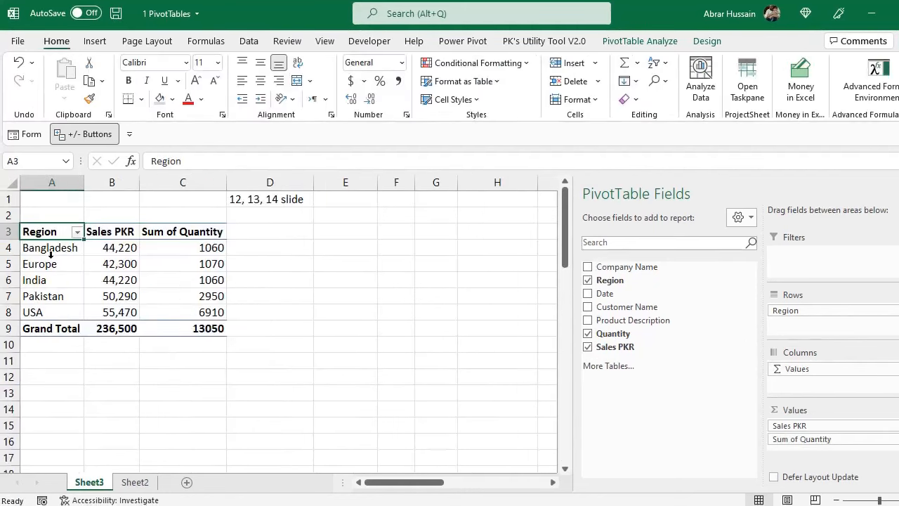
Add Product Description as a second row field below Region in the pivot table.
{"action": "left_click", "coordinate": [50, 255]}
{"action": "left_click", "coordinate": [56, 247]}
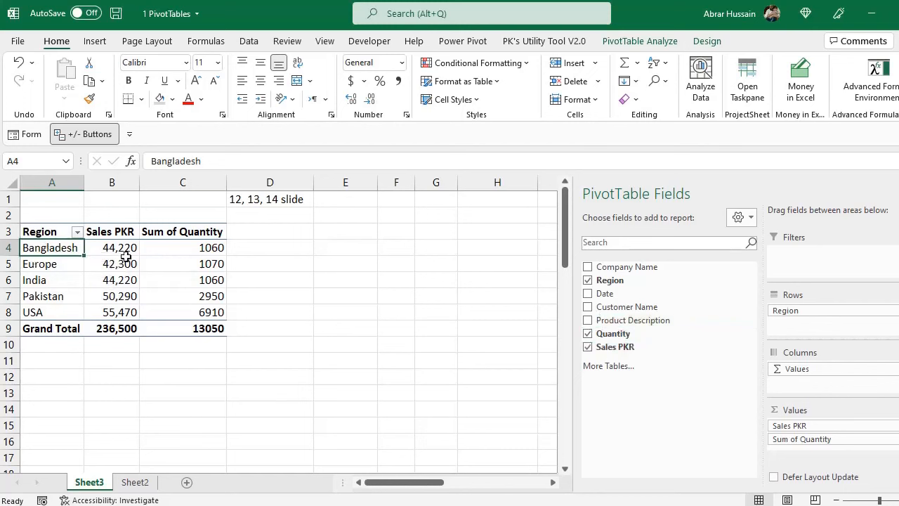
{"action": "mouse_move", "coordinate": [126, 296]}
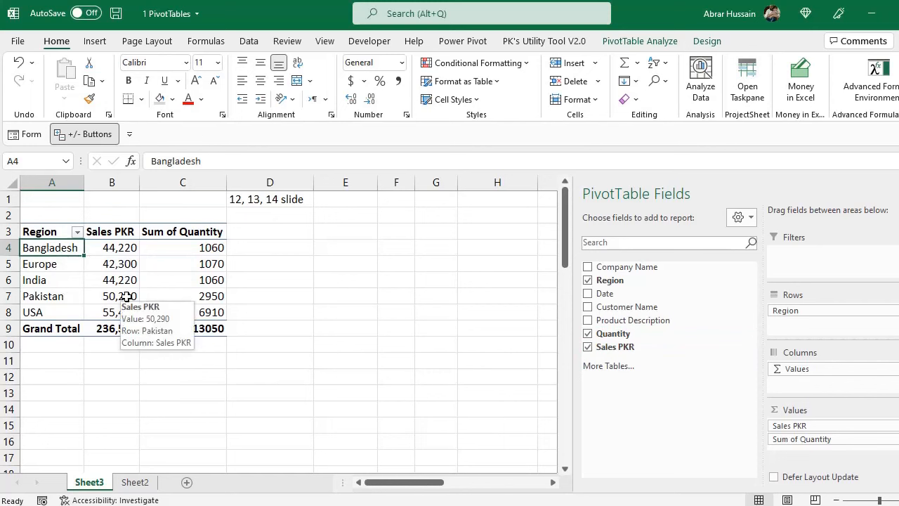
{"action": "left_click_drag", "start_coordinate": [45, 231], "coordinate": [41, 314]}
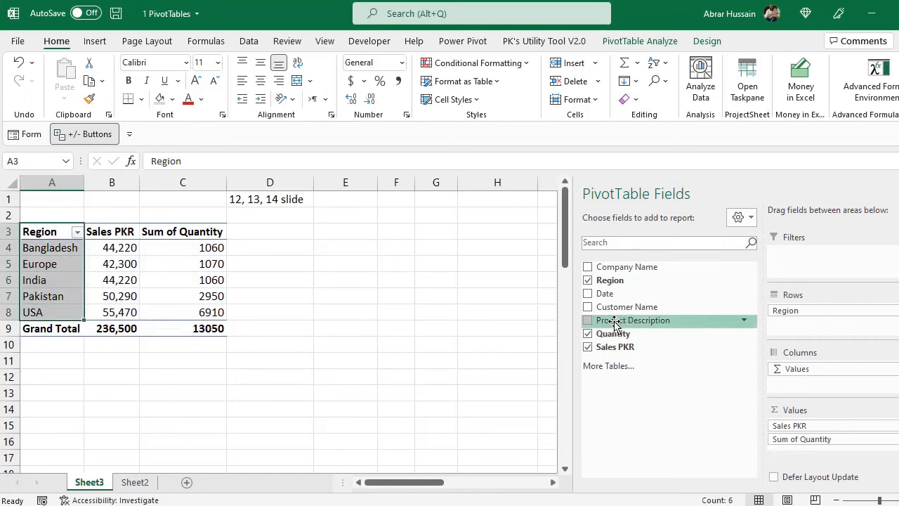
{"action": "left_click_drag", "start_coordinate": [615, 323], "coordinate": [800, 325]}
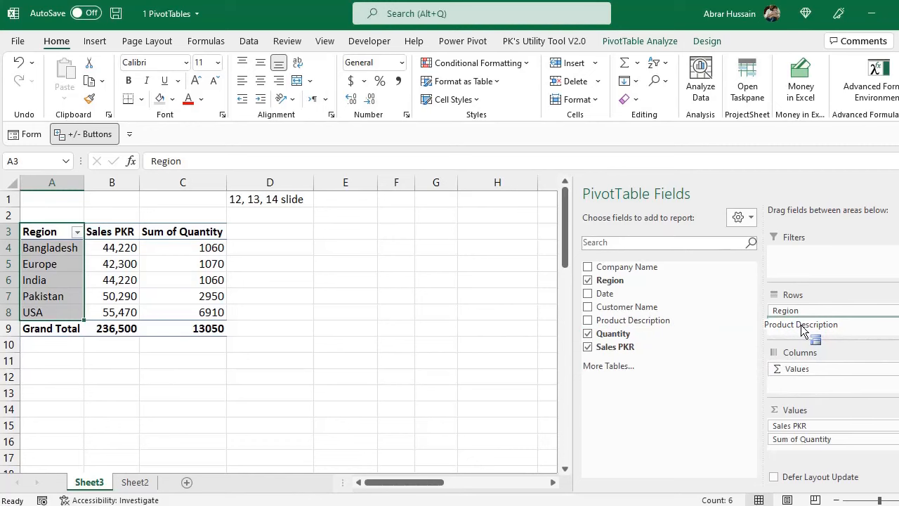
{"action": "left_click_drag", "start_coordinate": [802, 330], "coordinate": [800, 324]}
Examine how the products are grouped under Bangladesh and Europe in the pivot table's row labels.
{"action": "left_click", "coordinate": [73, 249]}
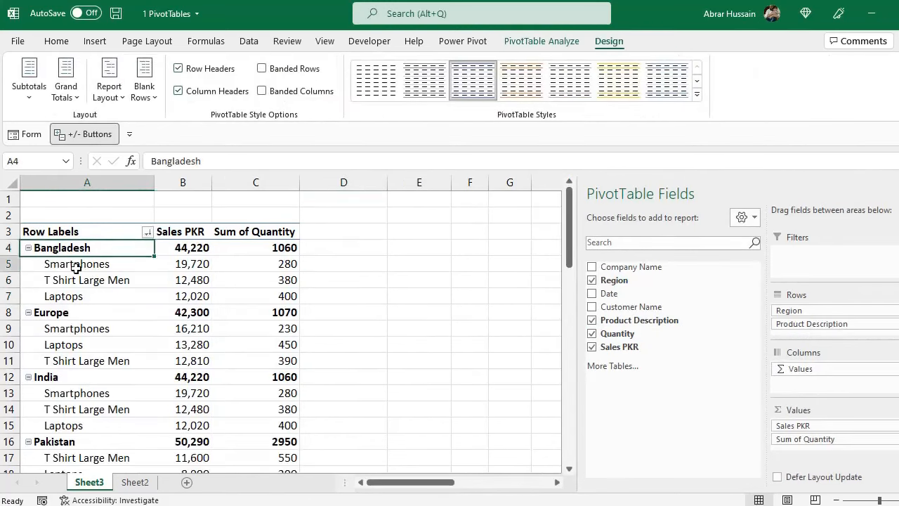
{"action": "left_click", "coordinate": [73, 263]}
{"action": "left_click", "coordinate": [65, 247]}
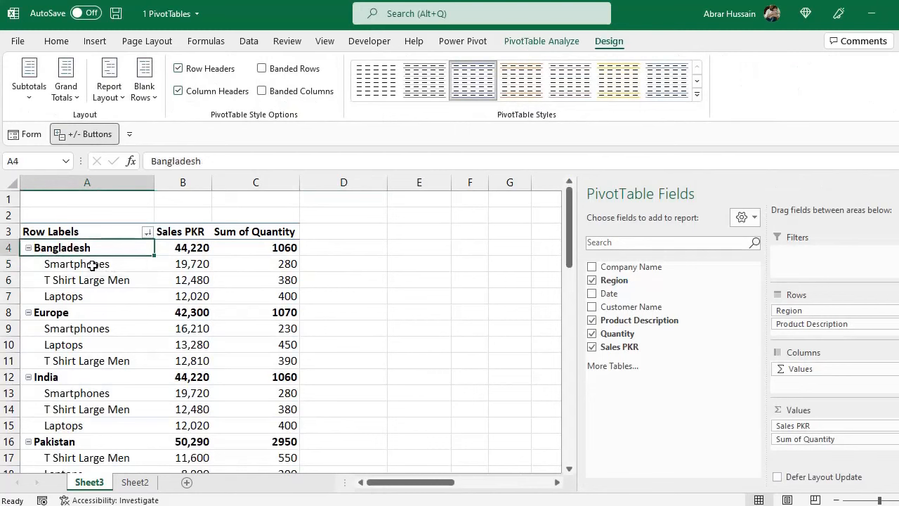
{"action": "left_click", "coordinate": [89, 264]}
{"action": "left_click", "coordinate": [85, 295], "text": "shift"}
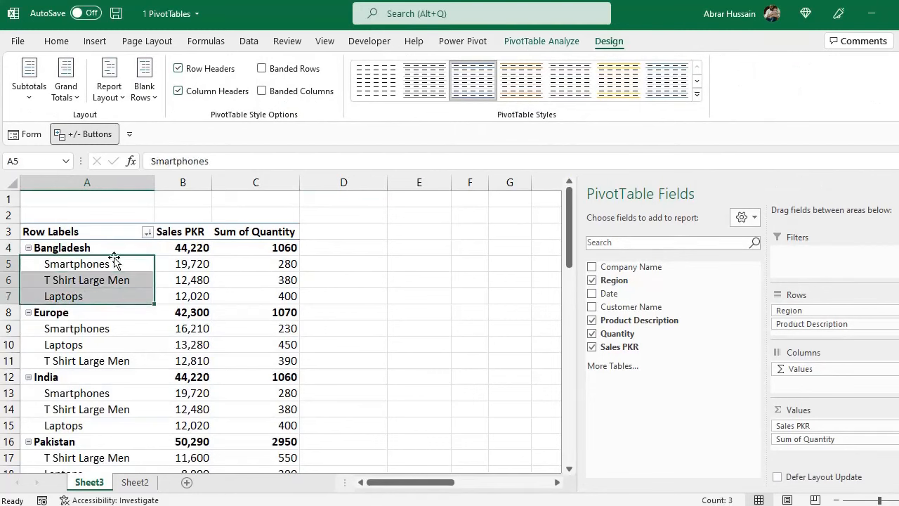
{"action": "left_click", "coordinate": [83, 313]}
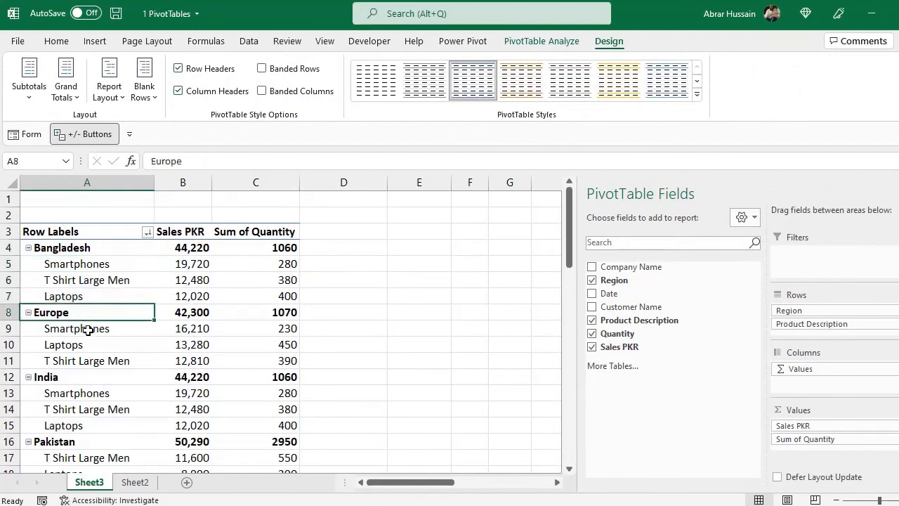
{"action": "left_click_drag", "start_coordinate": [90, 330], "coordinate": [93, 369]}
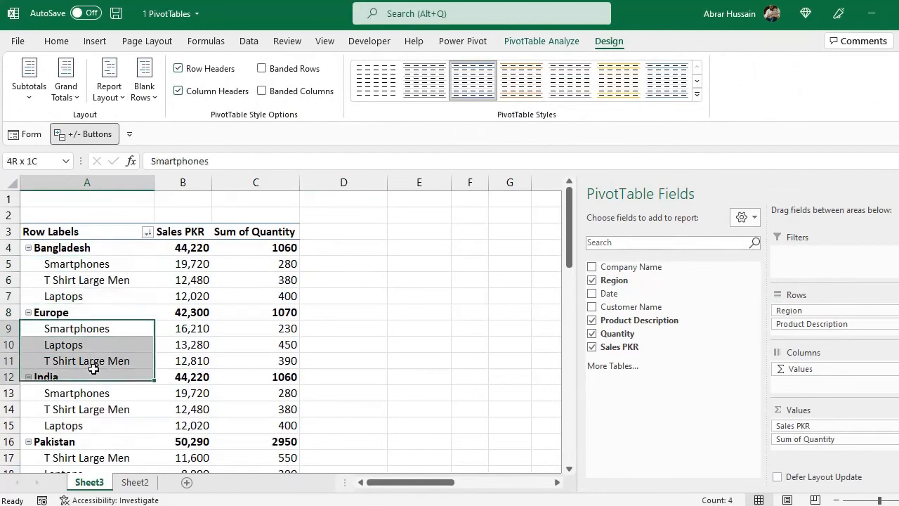
Try collapsing the Bangladesh and Europe groups, and expand both again.
{"action": "left_click", "coordinate": [29, 254]}
{"action": "left_click", "coordinate": [28, 249]}
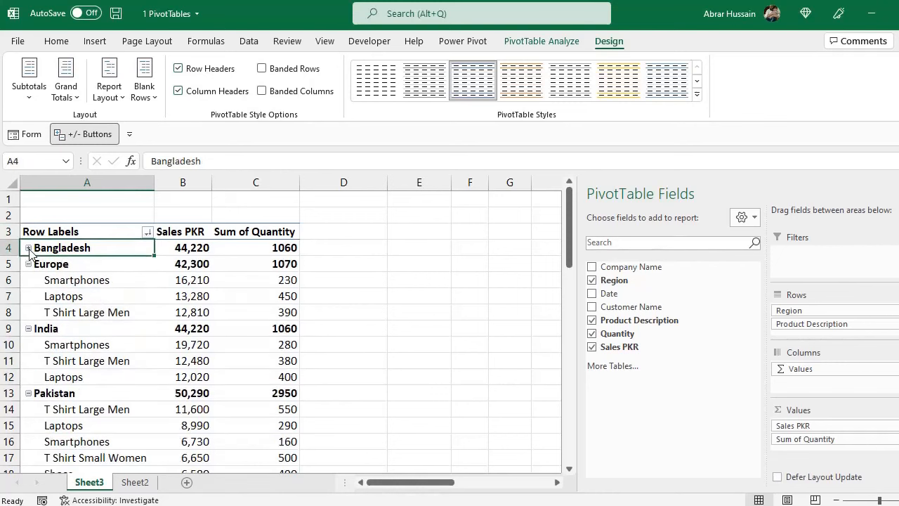
{"action": "left_click", "coordinate": [28, 248]}
{"action": "left_click", "coordinate": [27, 247]}
{"action": "left_click", "coordinate": [26, 266]}
{"action": "left_click", "coordinate": [28, 264]}
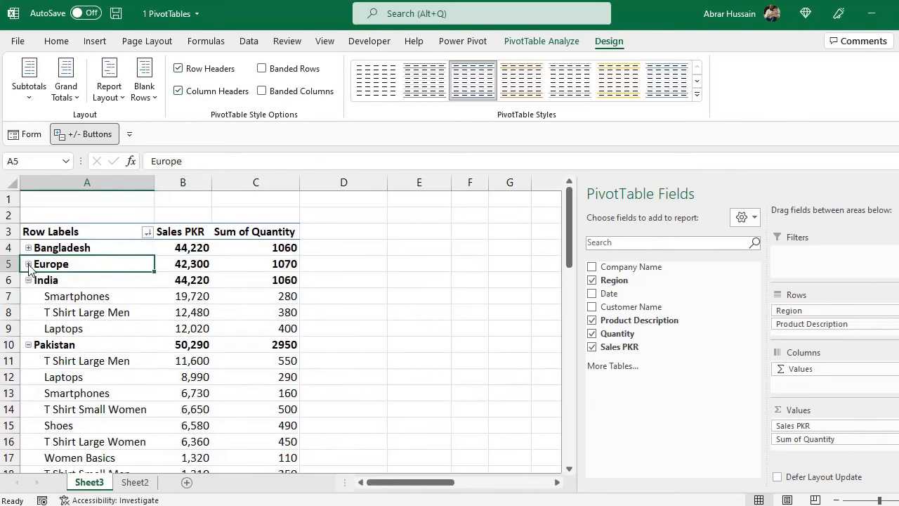
{"action": "left_click", "coordinate": [28, 265]}
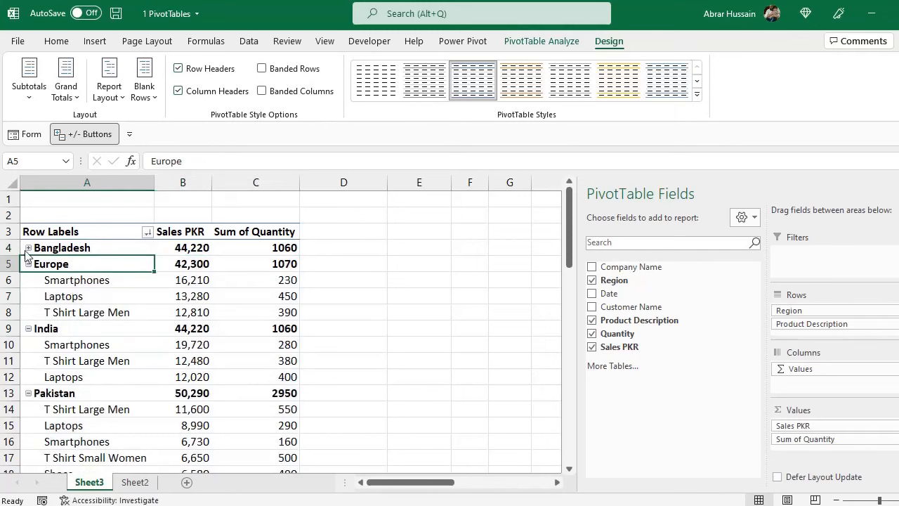
{"action": "left_click", "coordinate": [28, 248]}
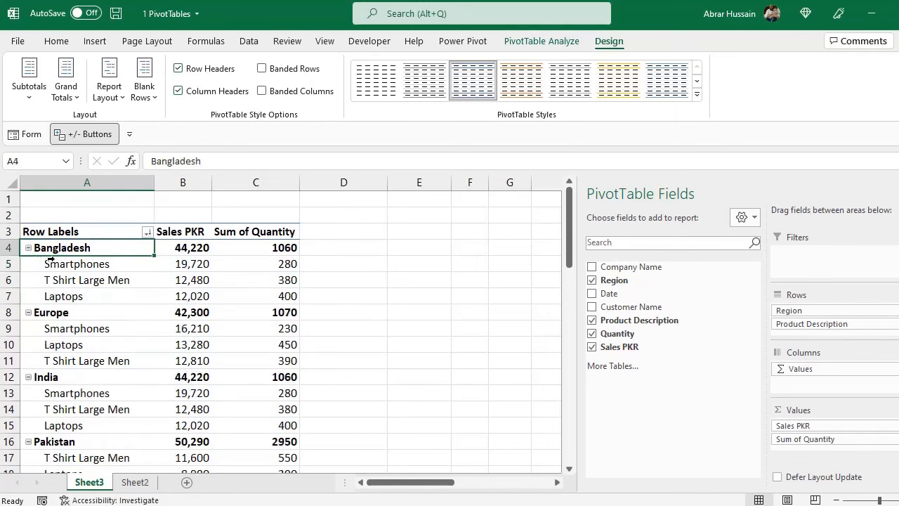
Collapse all region groups in the pivot table and select the region rows with their totals.
{"action": "left_click", "coordinate": [84, 135]}
{"action": "left_click", "coordinate": [84, 134]}
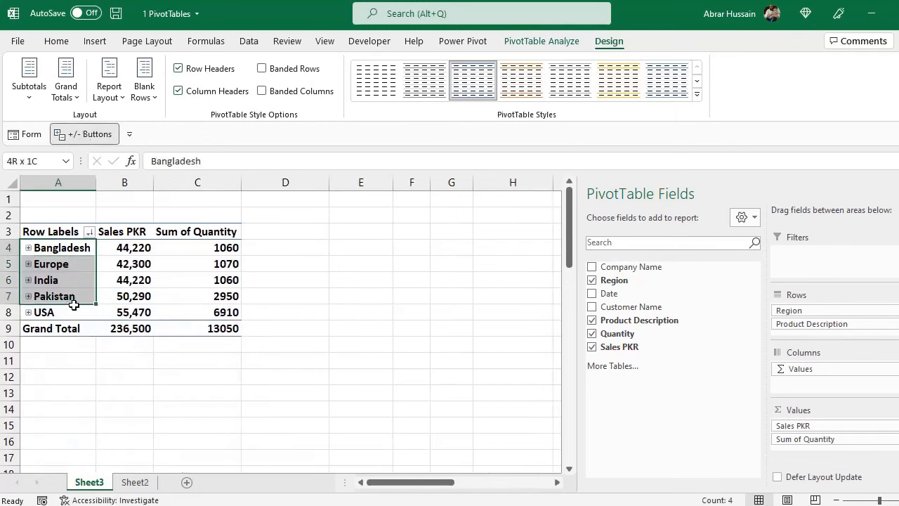
{"action": "left_click_drag", "start_coordinate": [72, 307], "coordinate": [197, 326]}
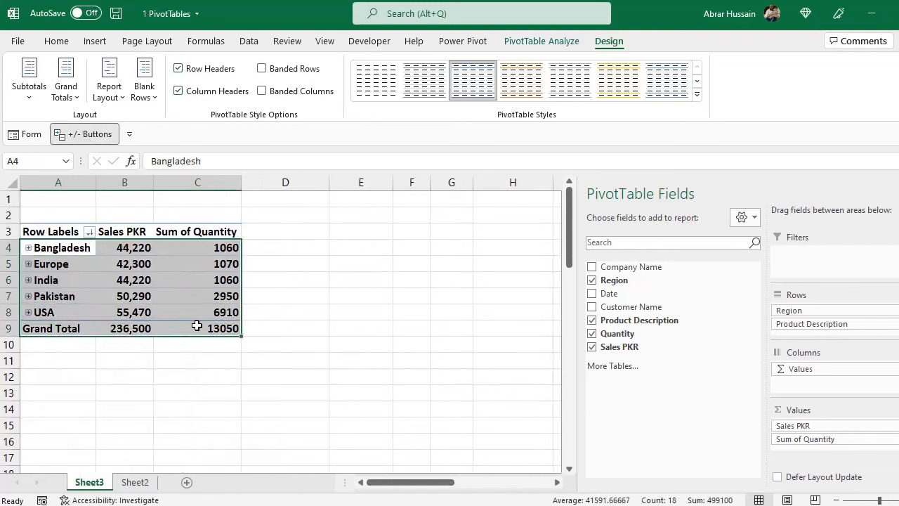
{"action": "left_click", "coordinate": [74, 259]}
{"action": "left_click", "coordinate": [160, 292]}
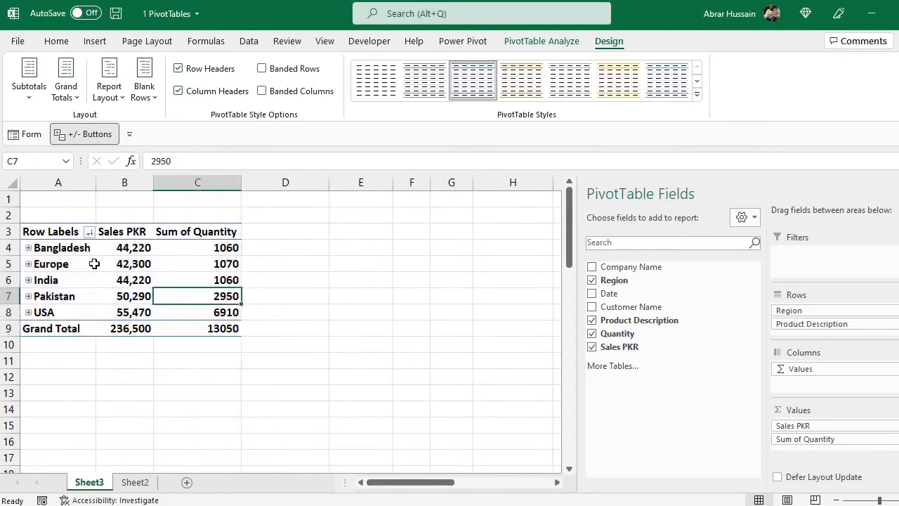
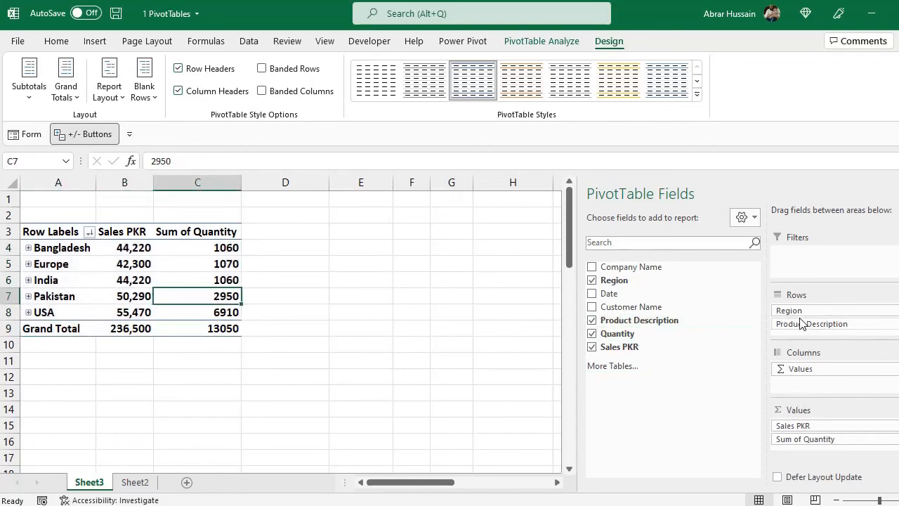
Expand the product details of Bangladesh and Europe one at a time, and collapse both groups again.
{"action": "left_click", "coordinate": [28, 248]}
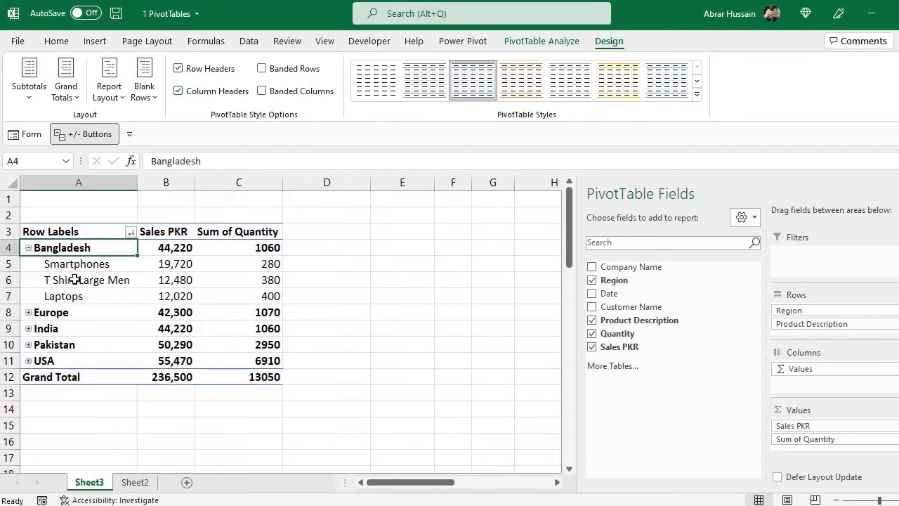
{"action": "left_click", "coordinate": [27, 248]}
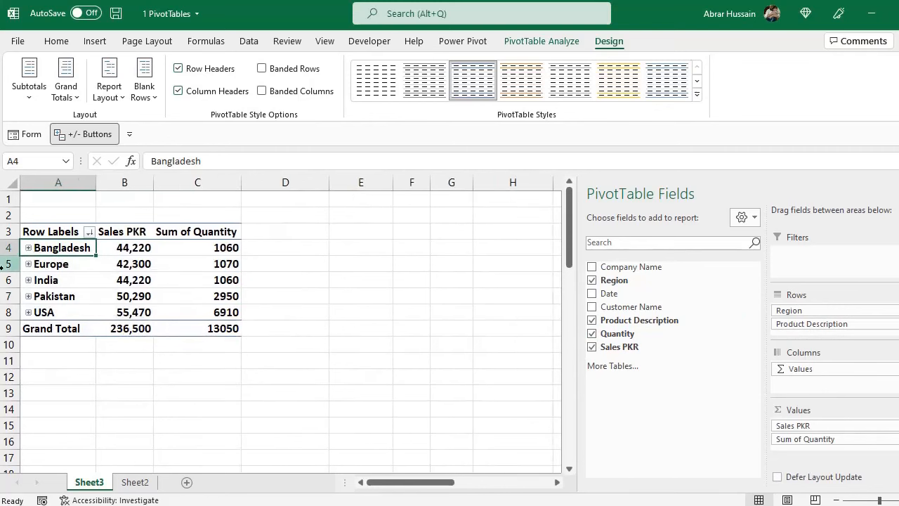
{"action": "left_click", "coordinate": [28, 247]}
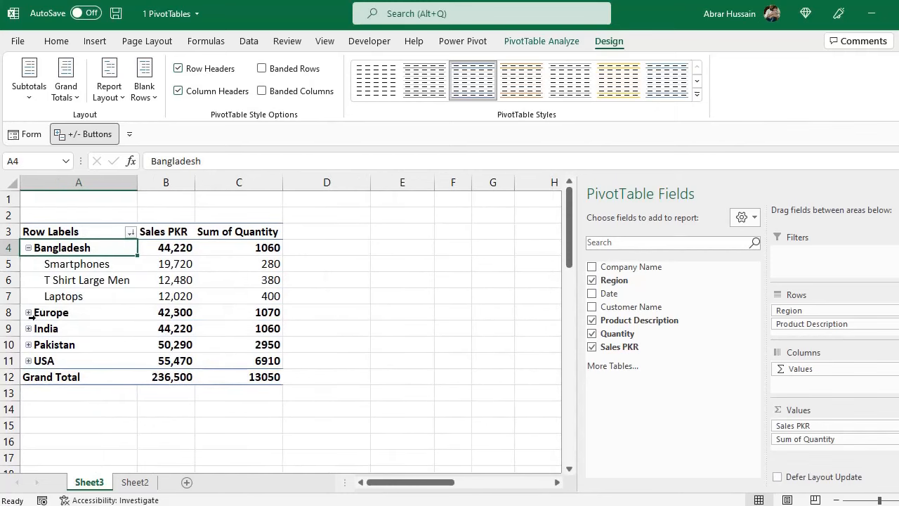
{"action": "left_click", "coordinate": [28, 312]}
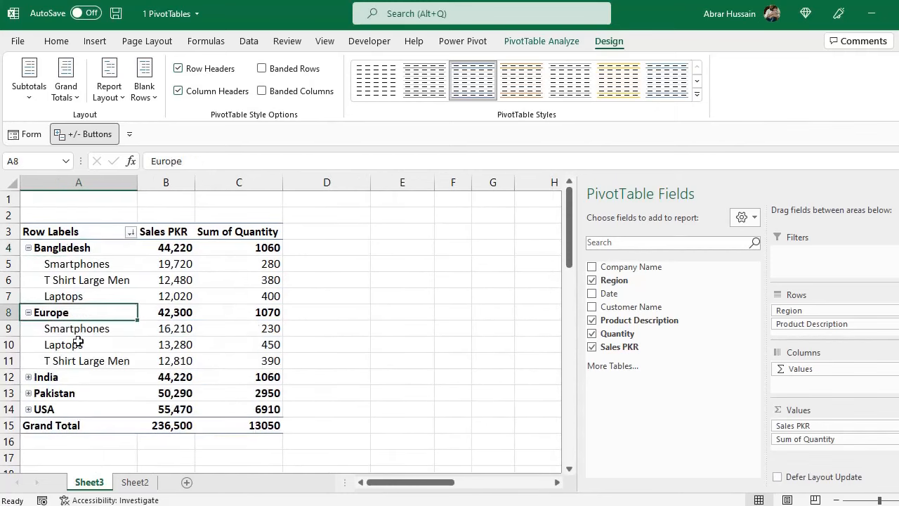
{"action": "left_click", "coordinate": [28, 313]}
{"action": "left_click", "coordinate": [28, 248]}
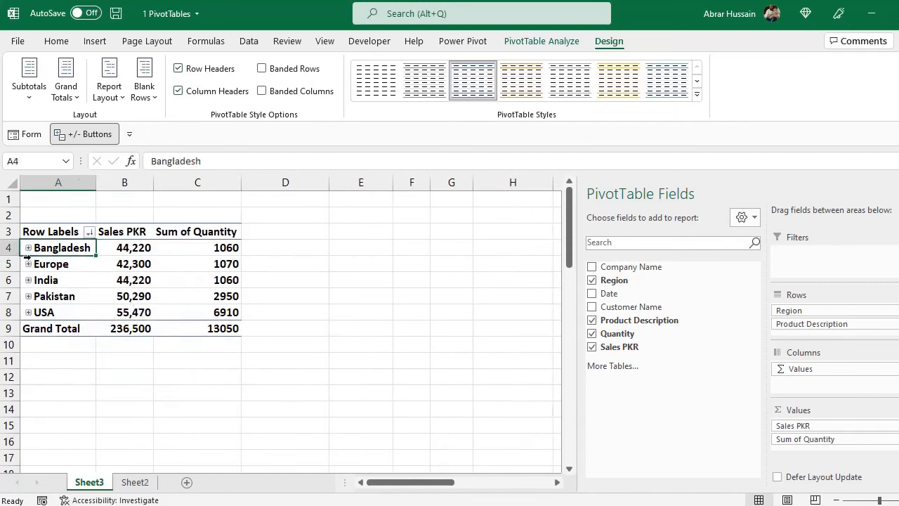
Expand all region groups to show their products and select Smartphones under Bangladesh.
{"action": "left_click", "coordinate": [28, 312]}
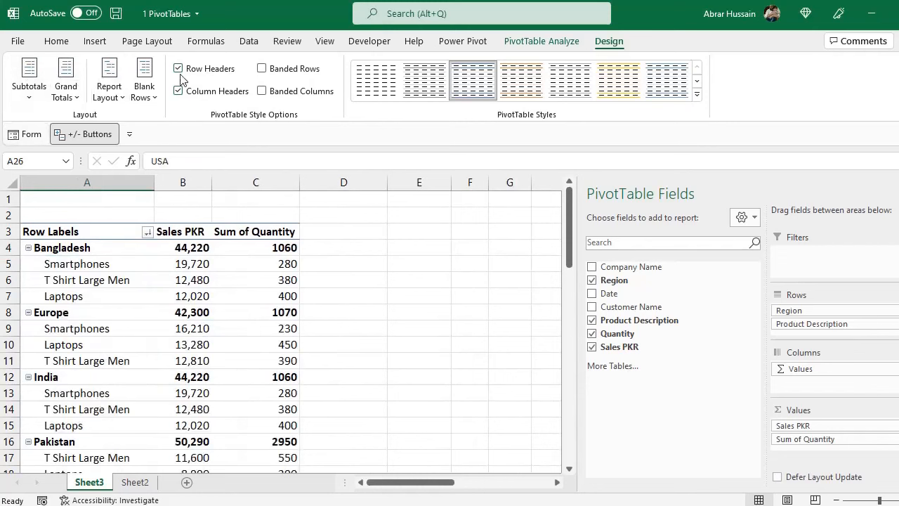
{"action": "left_click", "coordinate": [181, 361]}
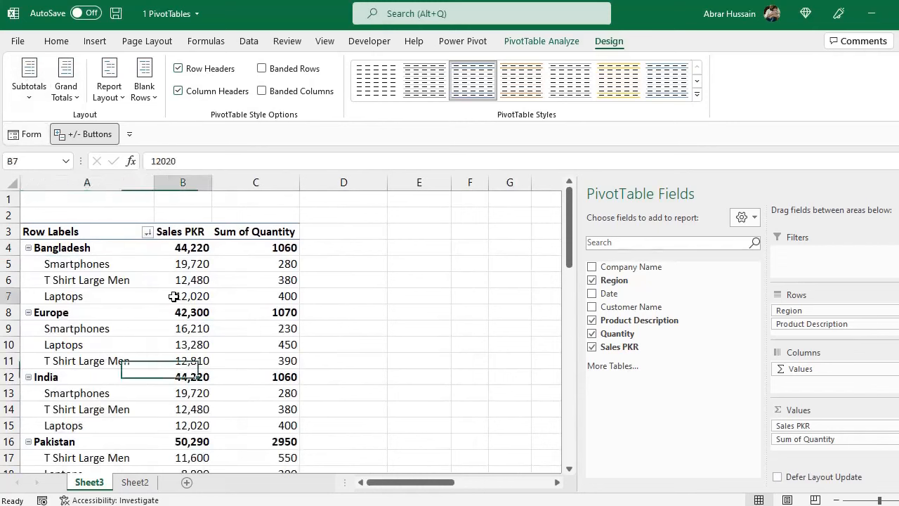
{"action": "left_click", "coordinate": [140, 264]}
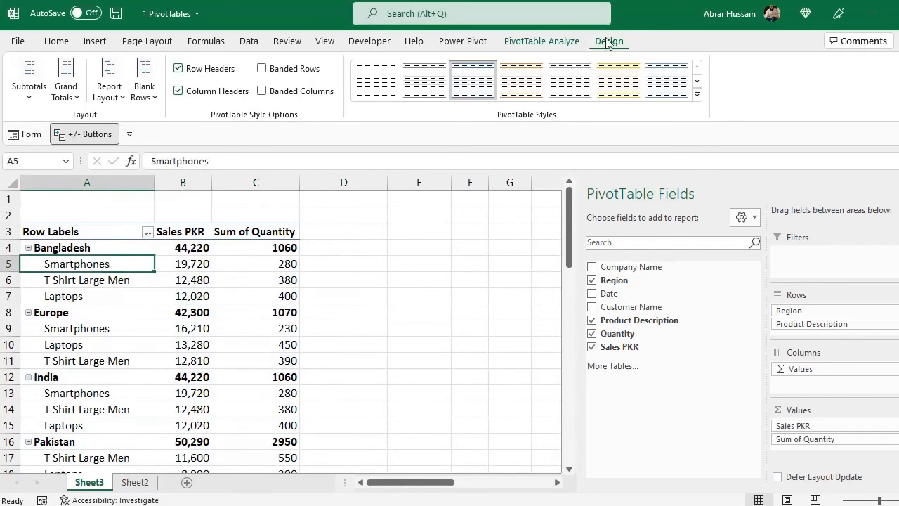
Turn off the subtotals for the region groups in the pivot table.
{"action": "left_click", "coordinate": [29, 102]}
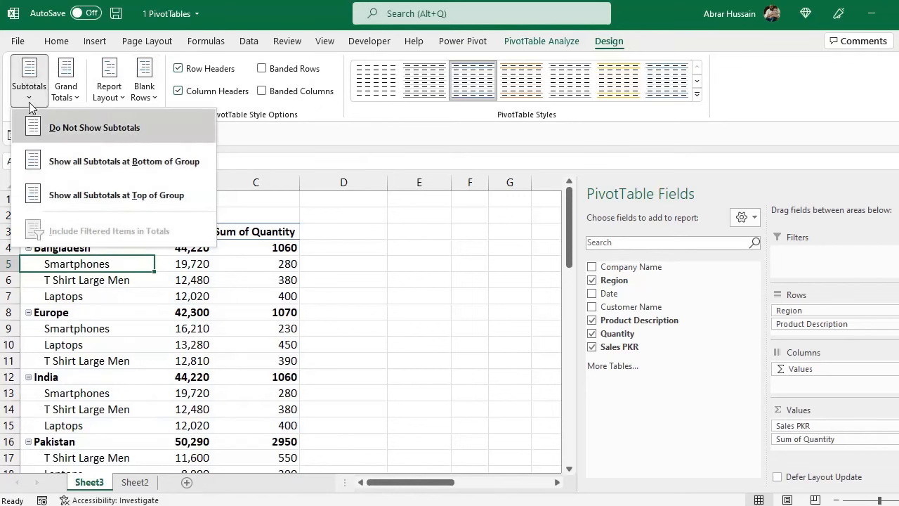
{"action": "left_click", "coordinate": [281, 256]}
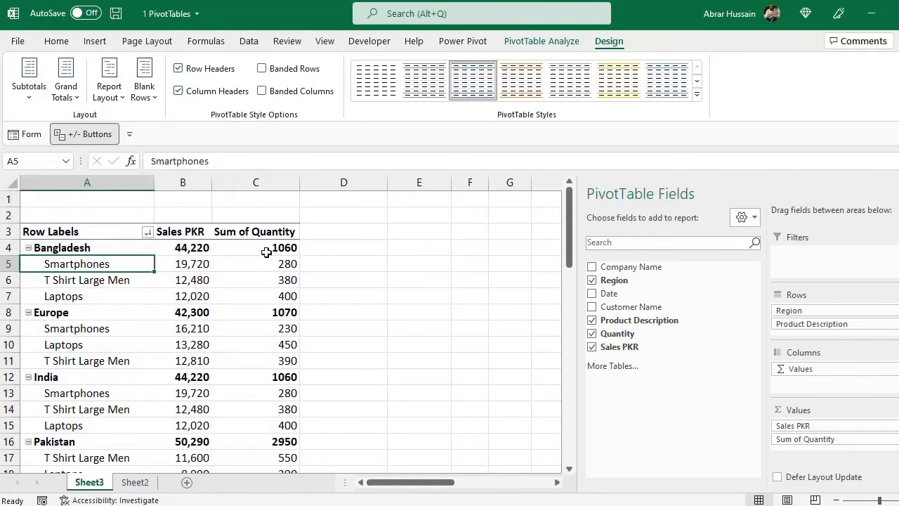
{"action": "left_click", "coordinate": [190, 247]}
{"action": "left_click", "coordinate": [284, 248]}
{"action": "left_click", "coordinate": [29, 102]}
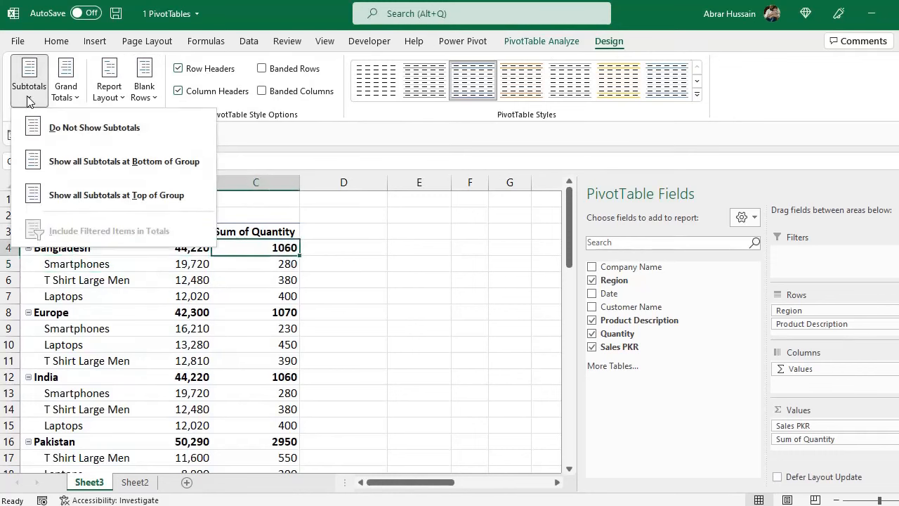
{"action": "left_click", "coordinate": [43, 127]}
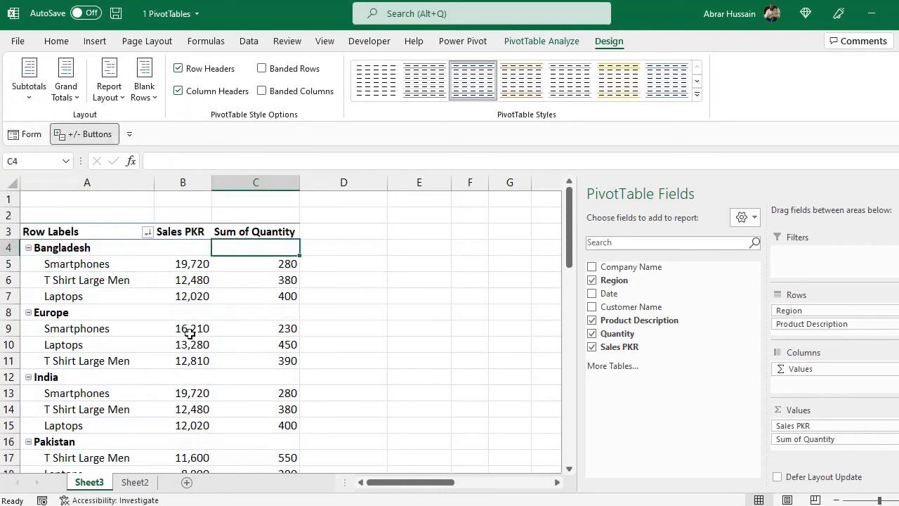
Try showing all subtotals at the bottom of each region group and undo the change.
{"action": "left_click", "coordinate": [30, 84]}
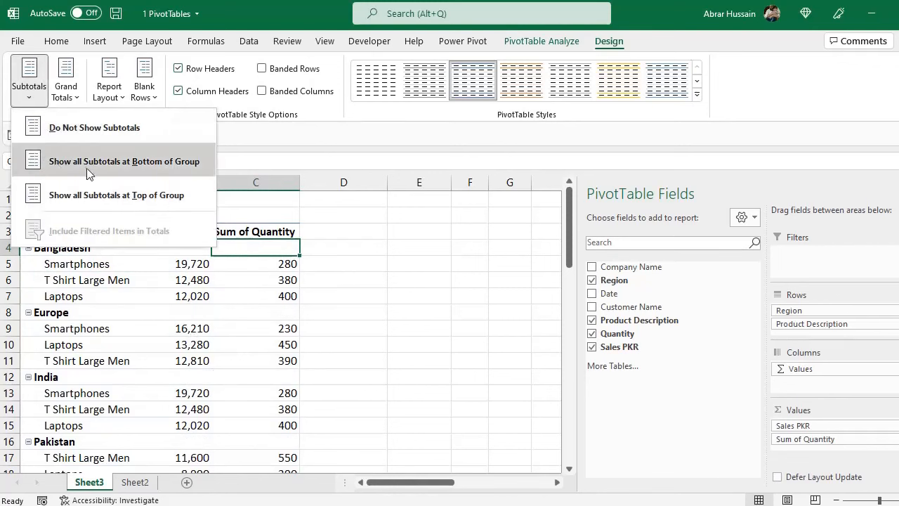
{"action": "left_click", "coordinate": [183, 163]}
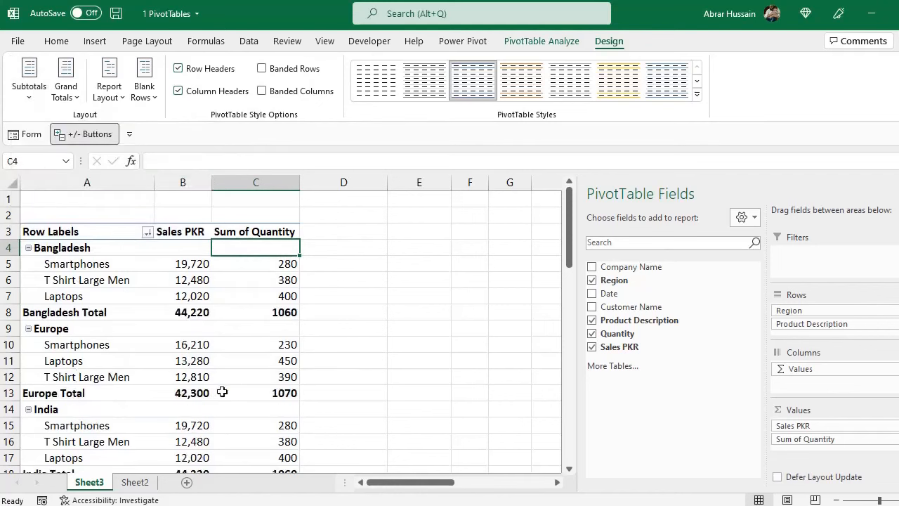
{"action": "key", "text": "ctrl+z"}
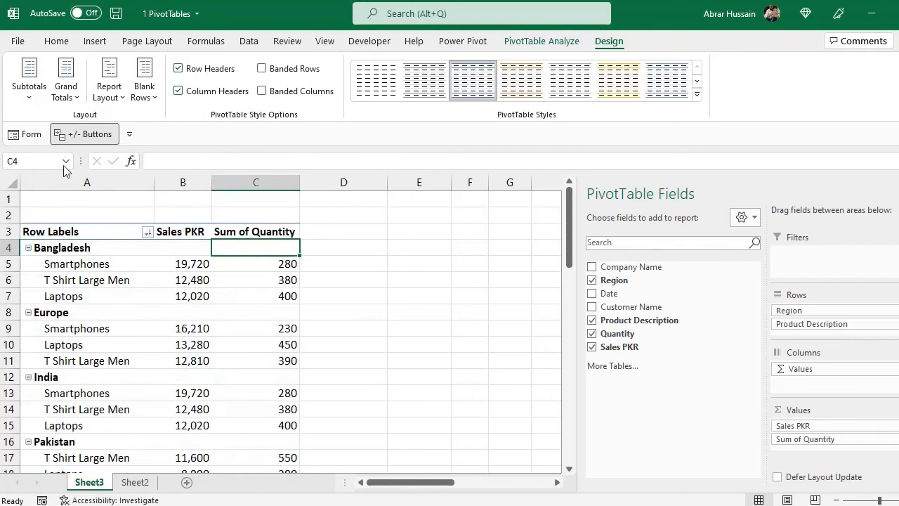
Show all subtotals at the top of each region group and review the pivot table down to its grand total.
{"action": "left_click", "coordinate": [29, 78]}
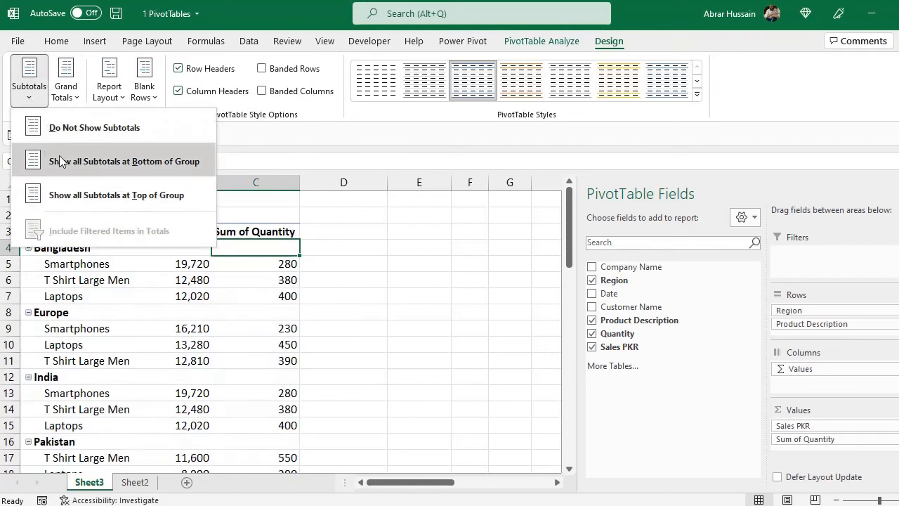
{"action": "left_click", "coordinate": [74, 195]}
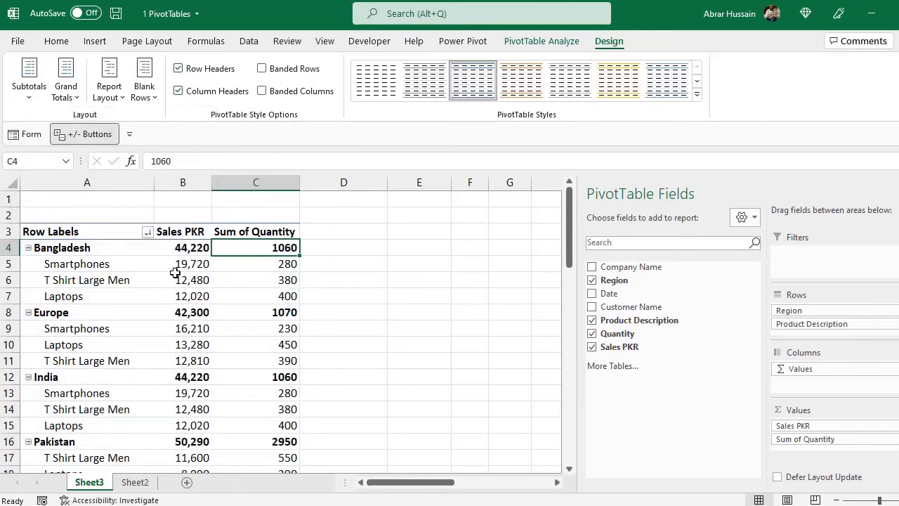
{"action": "scroll", "coordinate": [316, 335], "scroll_direction": "down", "scroll_amount": 4}
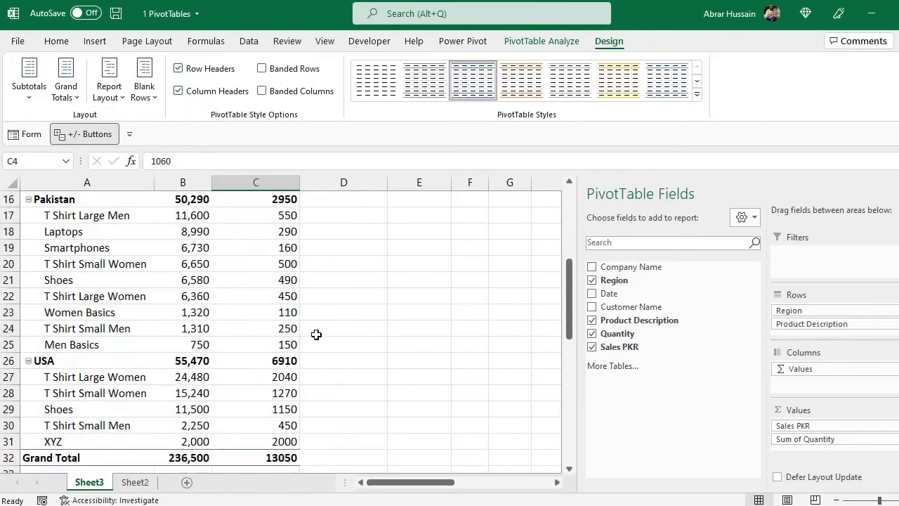
{"action": "scroll", "coordinate": [316, 334], "scroll_direction": "up", "scroll_amount": 4}
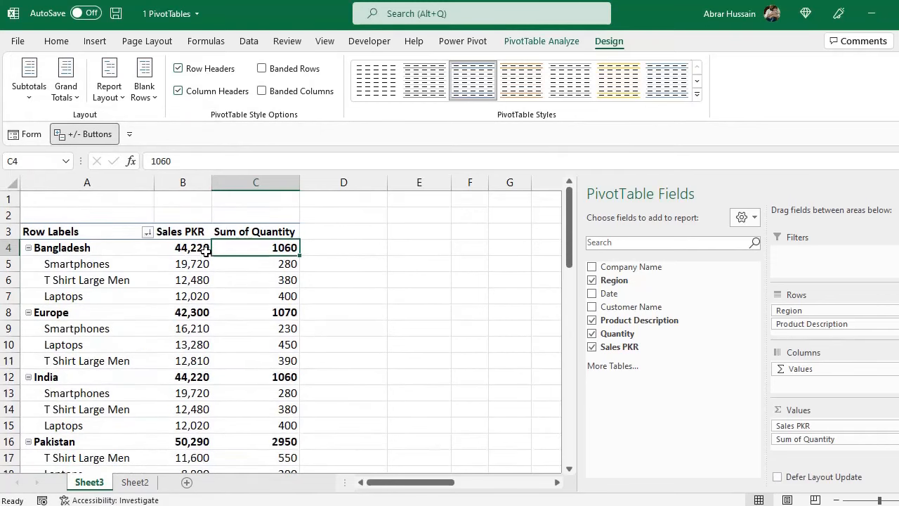
Show all subtotals at the bottom of each region group and check the Bangladesh products against the Bangladesh Total row.
{"action": "left_click", "coordinate": [22, 94]}
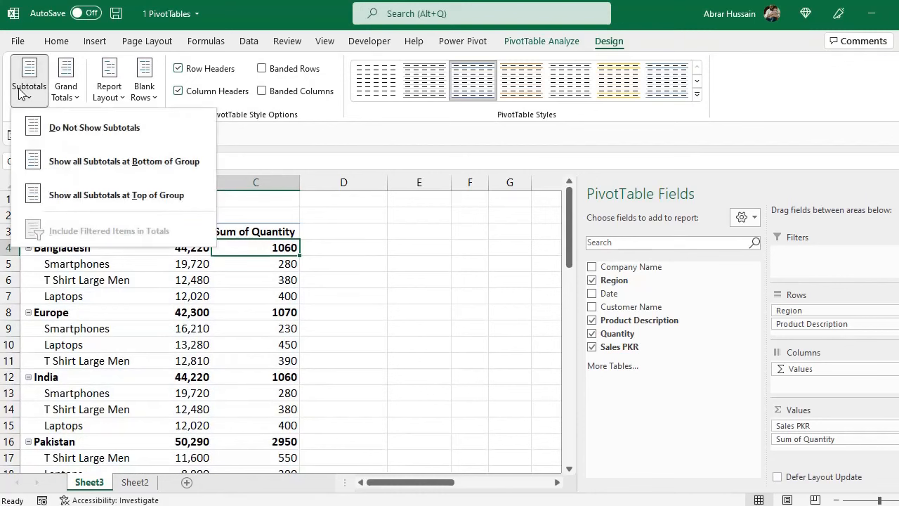
{"action": "left_click", "coordinate": [70, 163]}
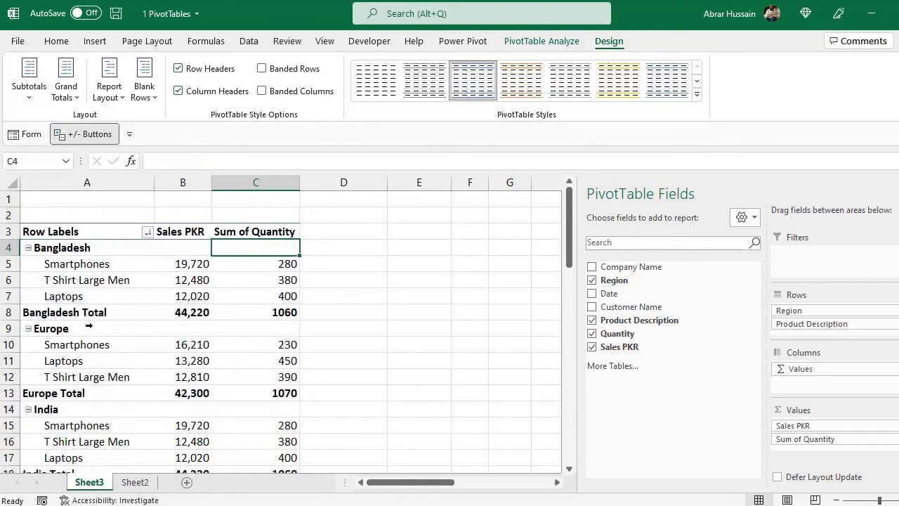
{"action": "left_click", "coordinate": [74, 266]}
{"action": "left_click_drag", "start_coordinate": [75, 270], "coordinate": [74, 296]}
{"action": "left_click", "coordinate": [48, 315]}
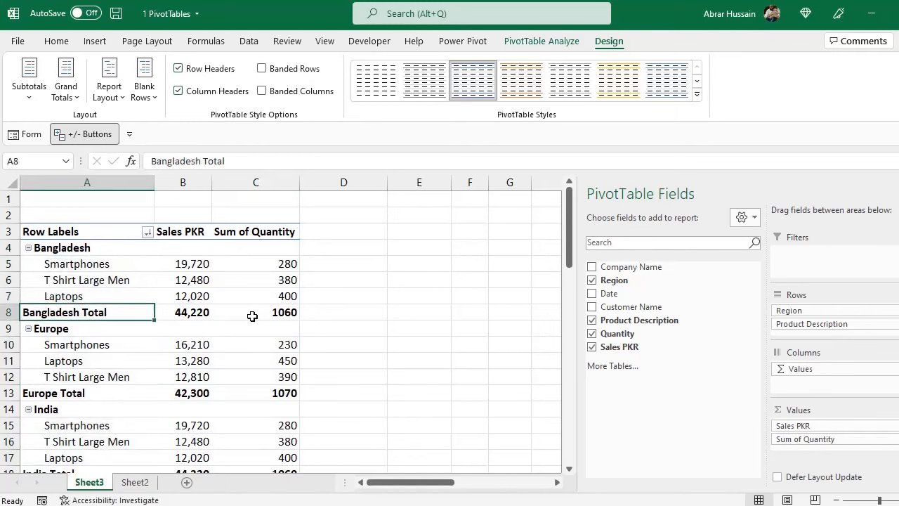
{"action": "scroll", "coordinate": [86, 362], "scroll_direction": "down", "scroll_amount": 4}
{"action": "scroll", "coordinate": [85, 364], "scroll_direction": "up", "scroll_amount": 4}
{"action": "left_click", "coordinate": [28, 101]}
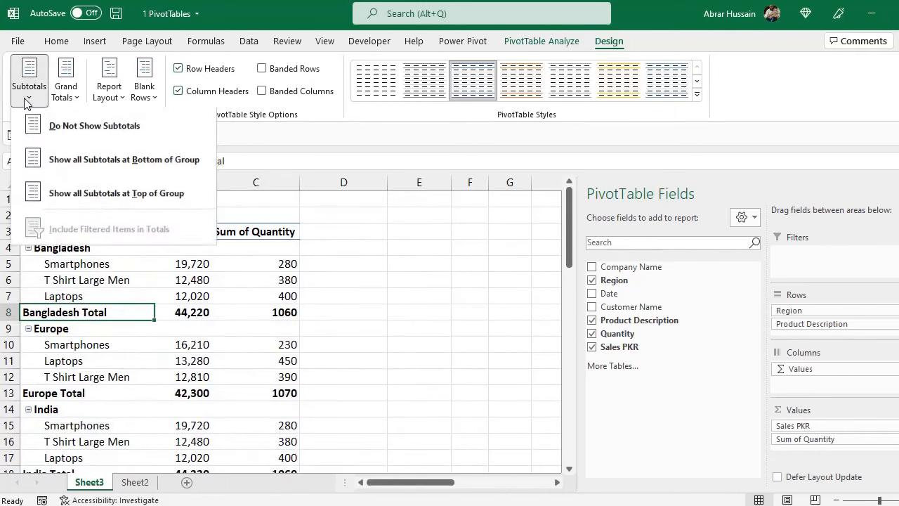
{"action": "left_click", "coordinate": [28, 101]}
Turn off grand totals for rows and columns and check the end of the pivot table.
{"action": "left_click", "coordinate": [59, 102]}
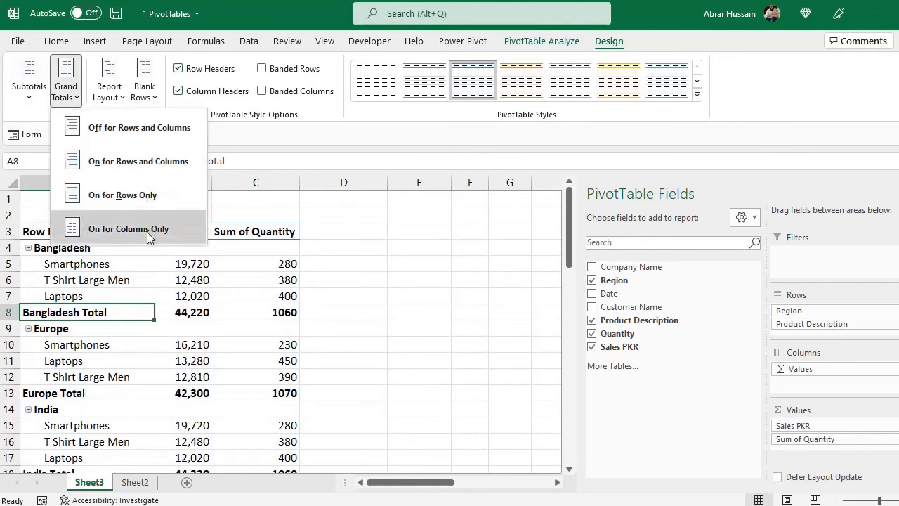
{"action": "left_click", "coordinate": [131, 135]}
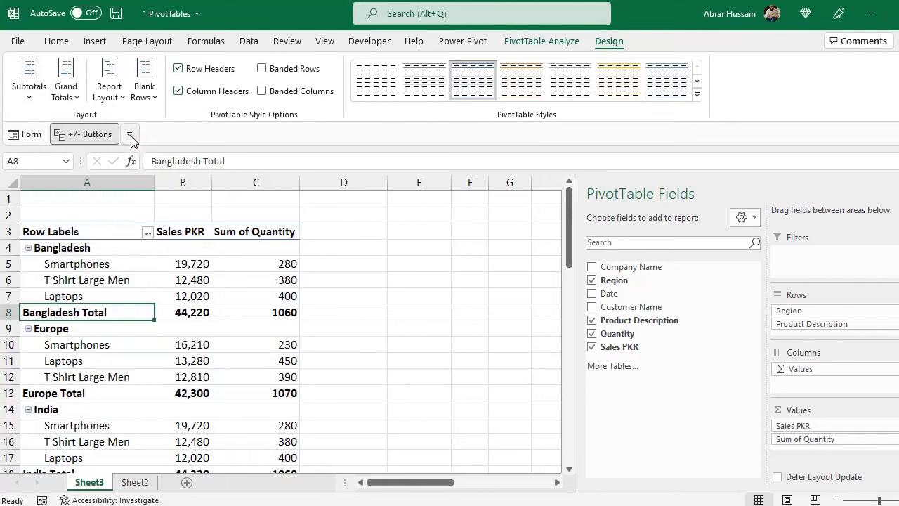
{"action": "scroll", "coordinate": [220, 316], "scroll_direction": "down", "scroll_amount": 5}
{"action": "scroll", "coordinate": [220, 316], "scroll_direction": "down", "scroll_amount": 4}
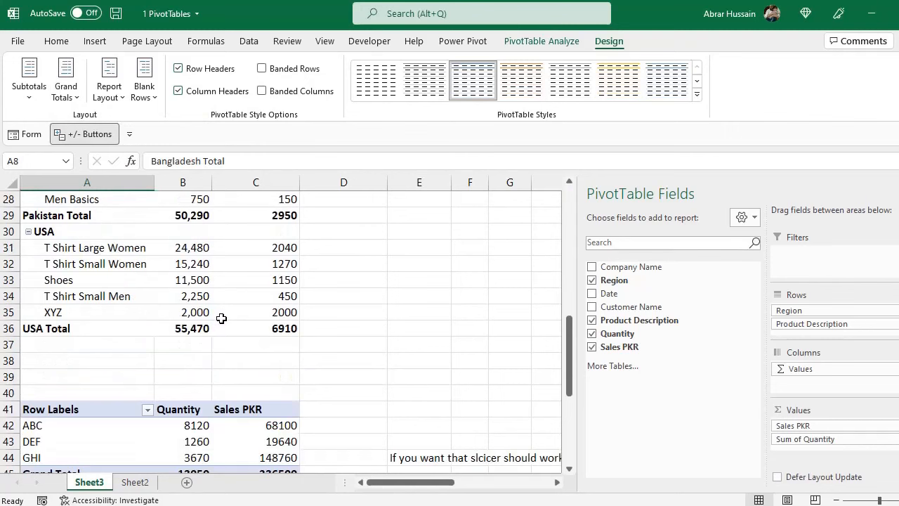
{"action": "scroll", "coordinate": [286, 327], "scroll_direction": "up", "scroll_amount": 6}
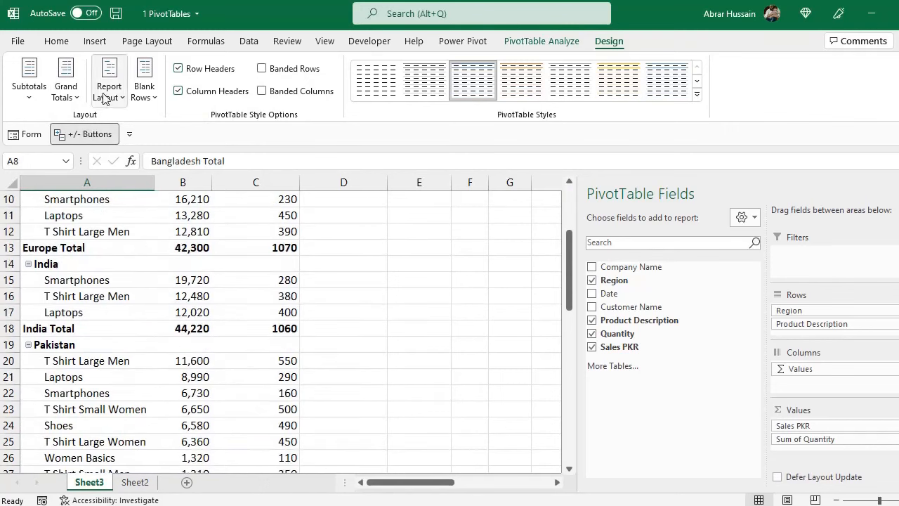
Turn on grand totals for both rows and columns and check the row below USA Total.
{"action": "left_click", "coordinate": [66, 83]}
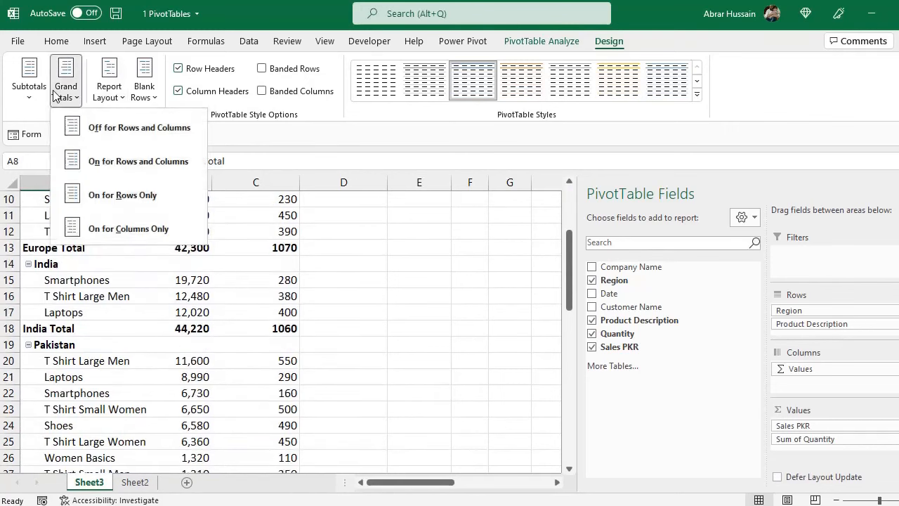
{"action": "left_click", "coordinate": [101, 165]}
{"action": "scroll", "coordinate": [261, 376], "scroll_direction": "down", "scroll_amount": 5}
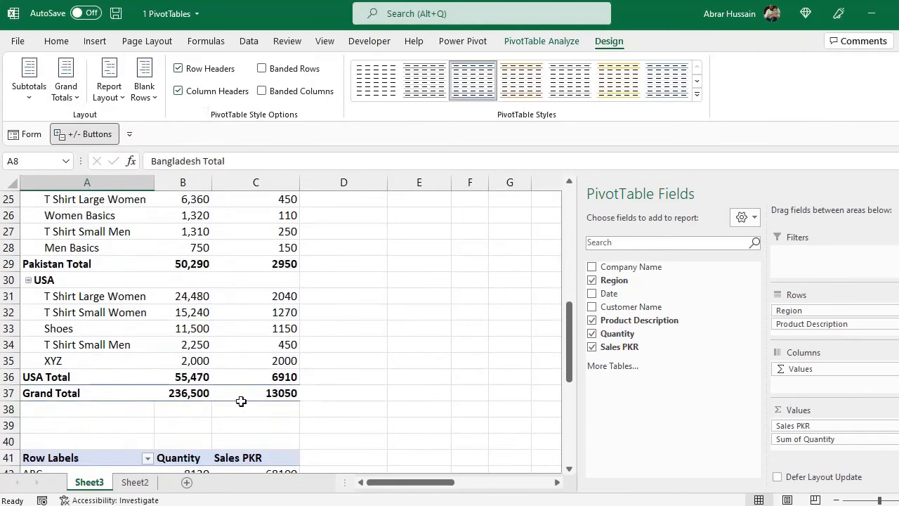
{"action": "scroll", "coordinate": [281, 383], "scroll_direction": "up", "scroll_amount": 8}
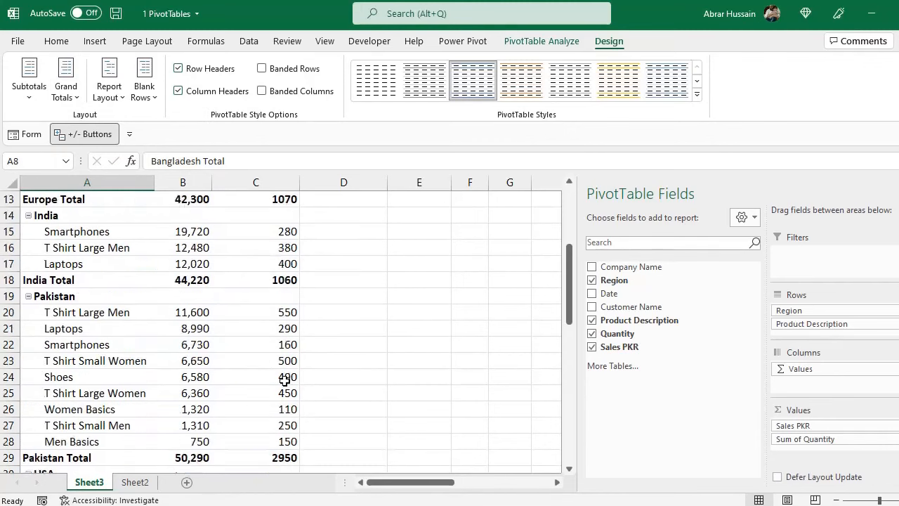
{"action": "left_click", "coordinate": [66, 83]}
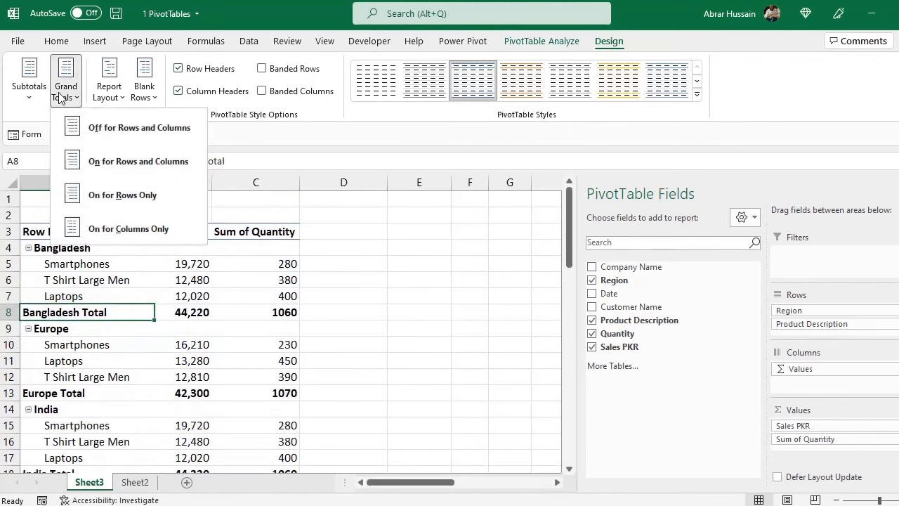
{"action": "left_click", "coordinate": [102, 129]}
Apply the compact form report layout to the pivot table, and switch it to outline form.
{"action": "left_click", "coordinate": [111, 97]}
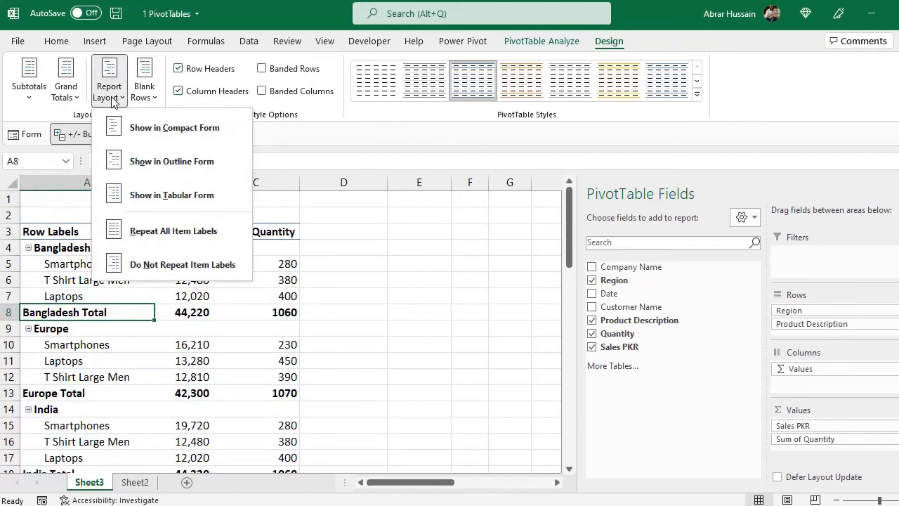
{"action": "left_click", "coordinate": [175, 133]}
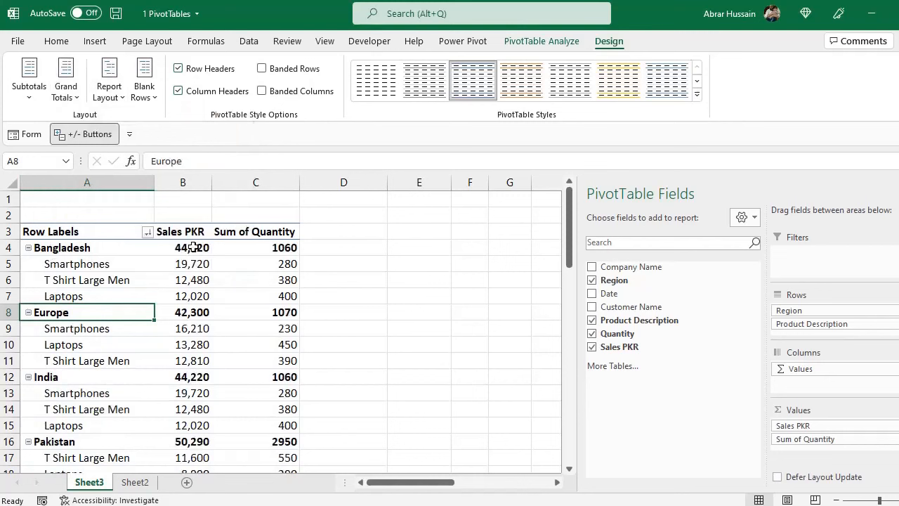
{"action": "left_click", "coordinate": [109, 84]}
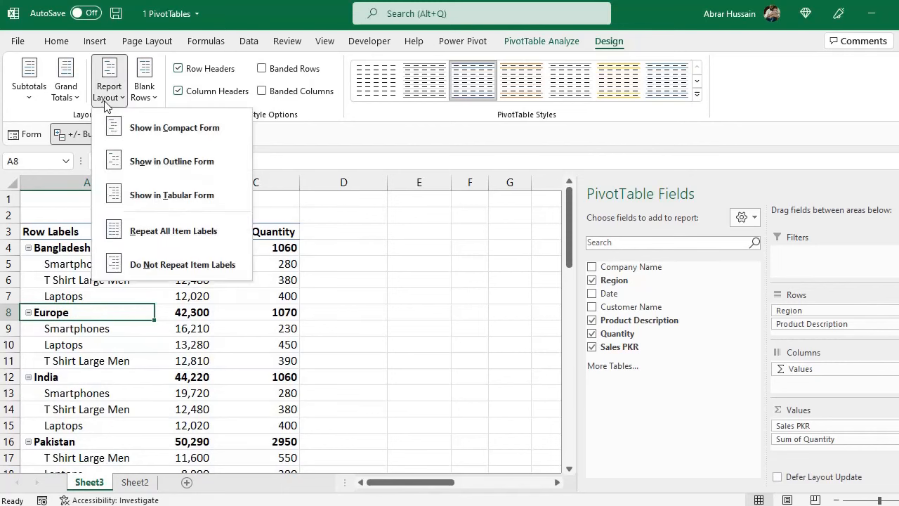
{"action": "left_click", "coordinate": [133, 160]}
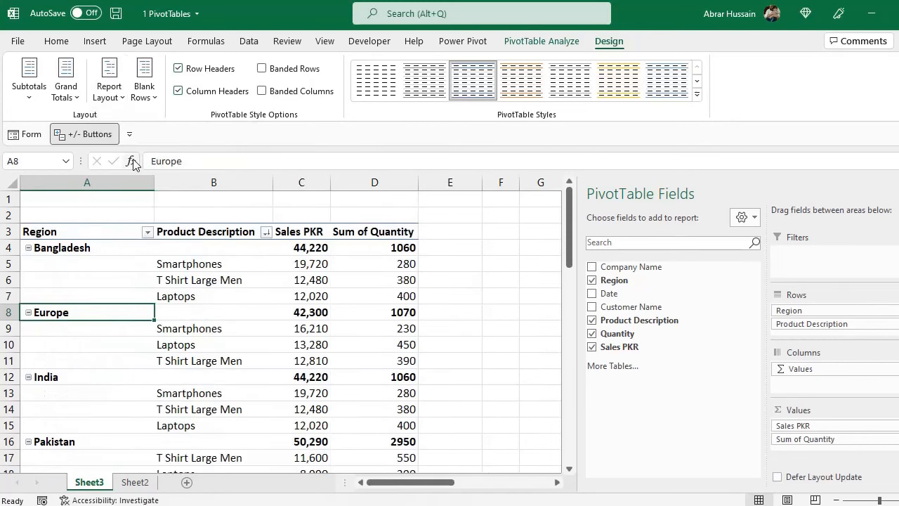
Examine the Region column cells beside the Bangladesh, Europe and India products in the outline layout.
{"action": "left_click_drag", "start_coordinate": [80, 246], "coordinate": [346, 394]}
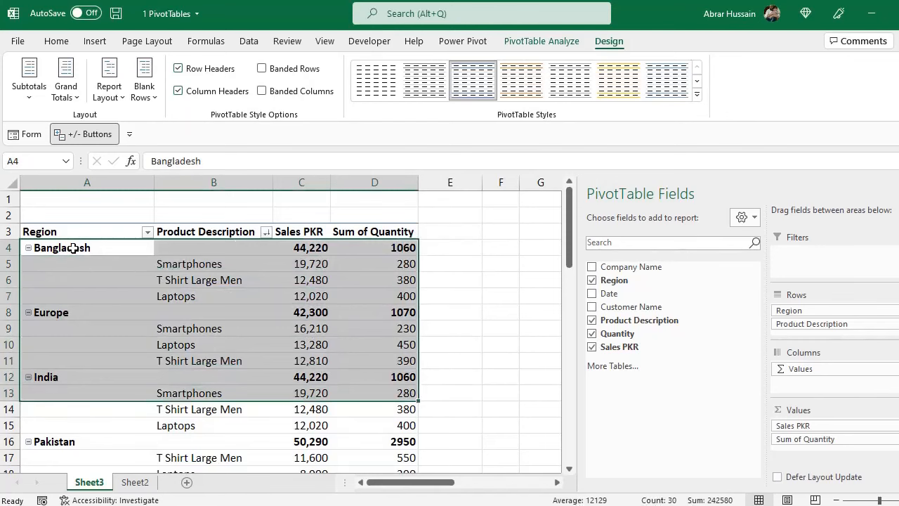
{"action": "left_click_drag", "start_coordinate": [73, 247], "coordinate": [72, 292]}
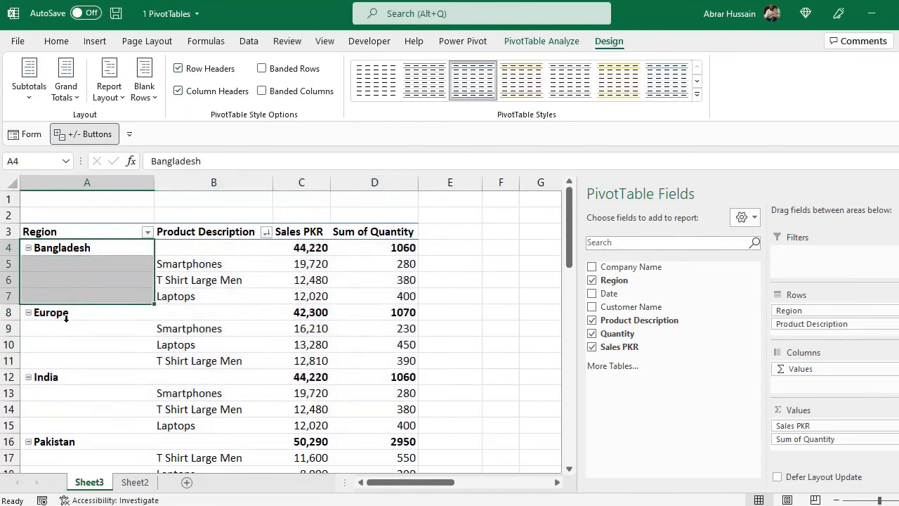
{"action": "left_click", "coordinate": [66, 317]}
{"action": "left_click", "coordinate": [87, 255]}
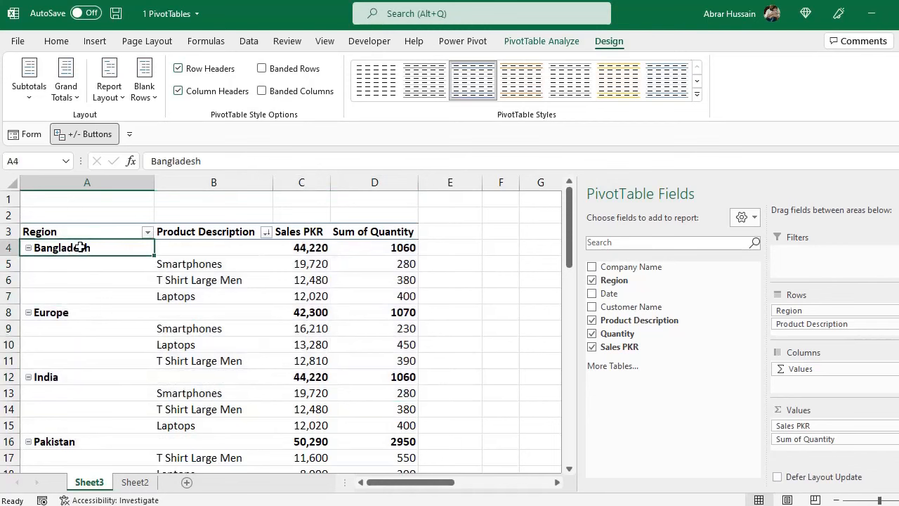
{"action": "left_click_drag", "start_coordinate": [78, 247], "coordinate": [82, 297]}
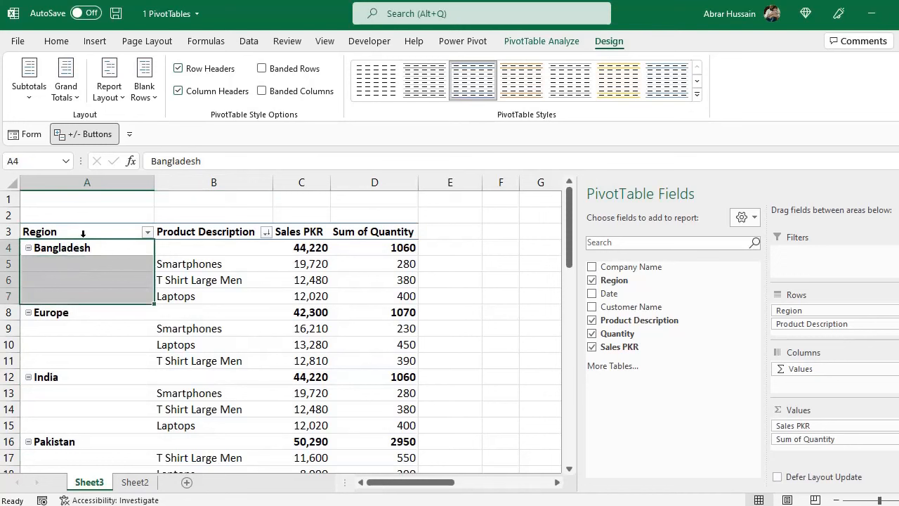
{"action": "left_click_drag", "start_coordinate": [95, 251], "coordinate": [100, 425]}
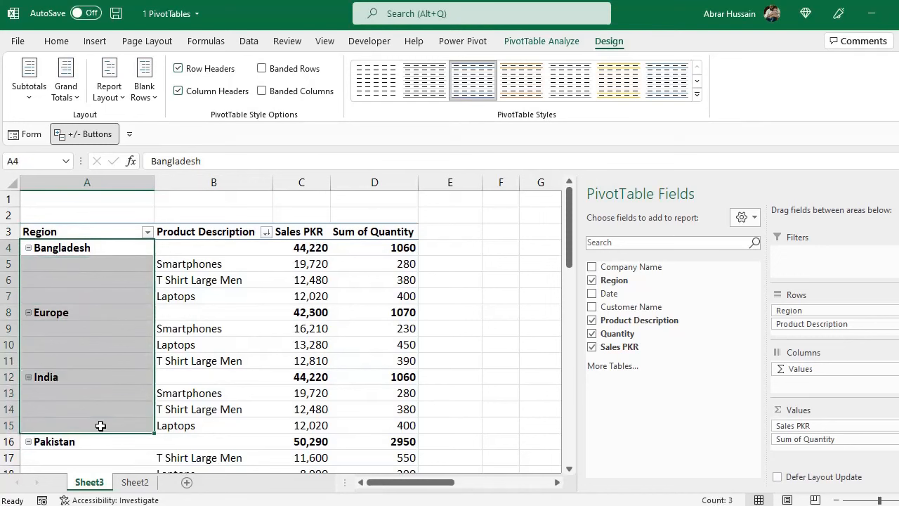
Show the pivot table in tabular form and repeat all item labels in the Region column.
{"action": "left_click", "coordinate": [109, 77]}
{"action": "key", "text": "Escape"}
{"action": "left_click", "coordinate": [113, 87]}
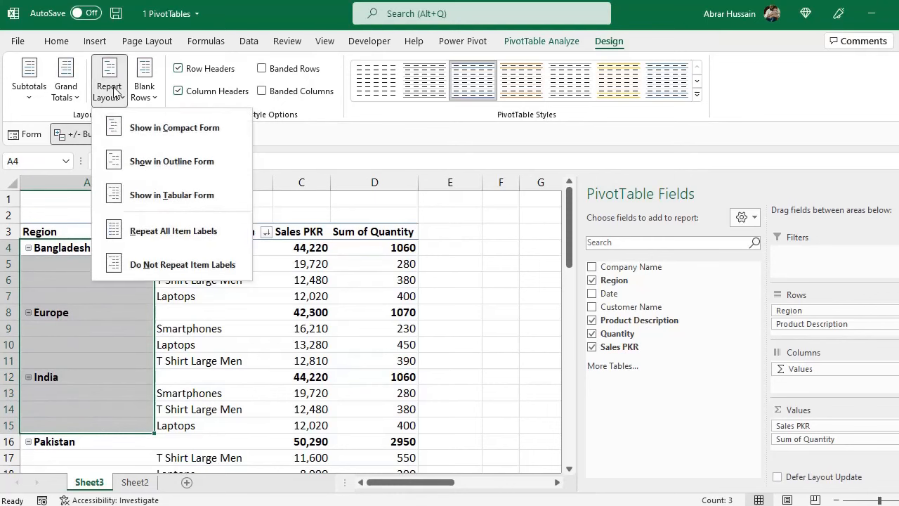
{"action": "left_click", "coordinate": [166, 195]}
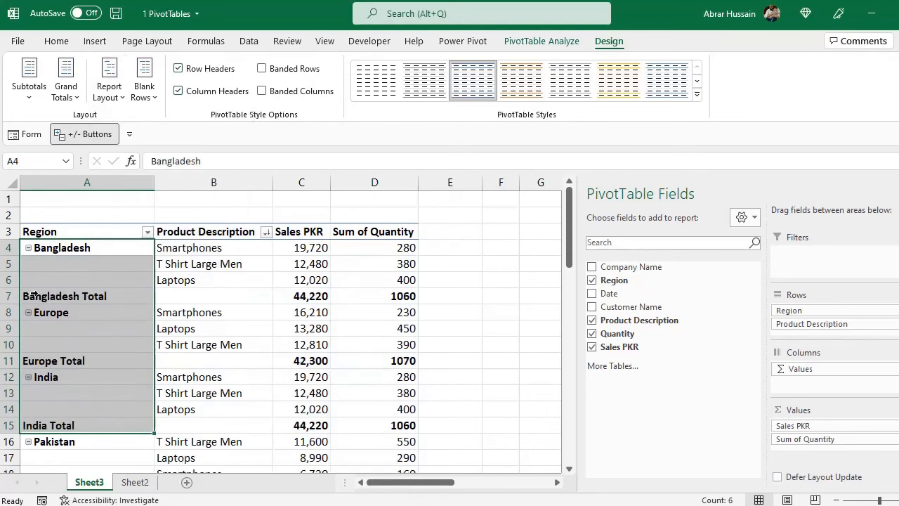
{"action": "left_click", "coordinate": [116, 98]}
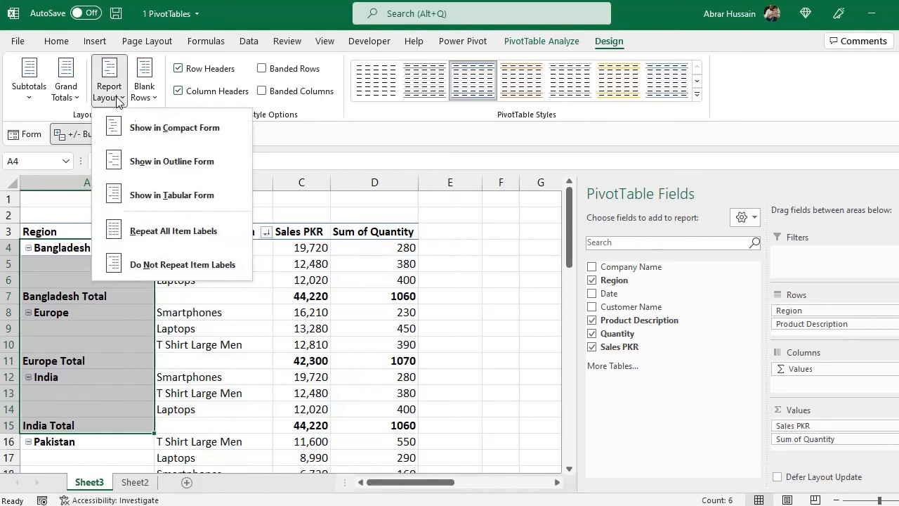
{"action": "left_click", "coordinate": [194, 235]}
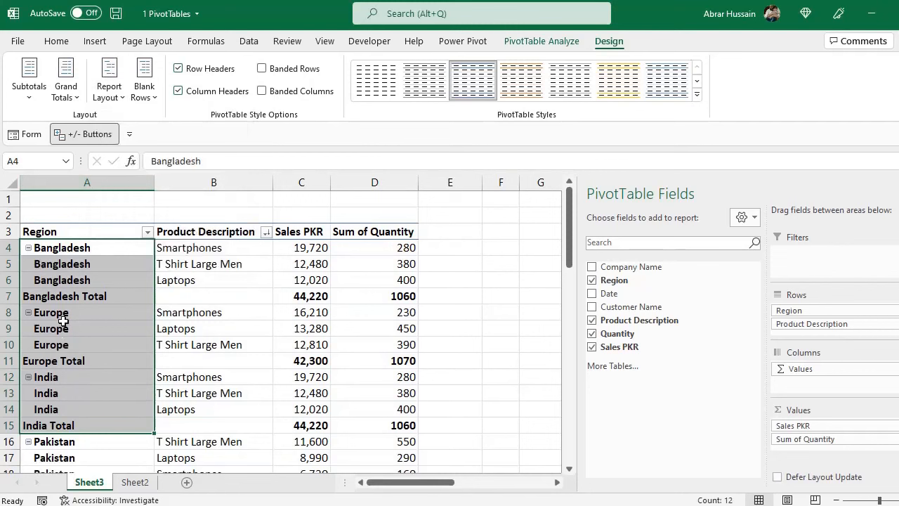
Switch the report layout with repeated labels back to outline form.
{"action": "left_click", "coordinate": [108, 91]}
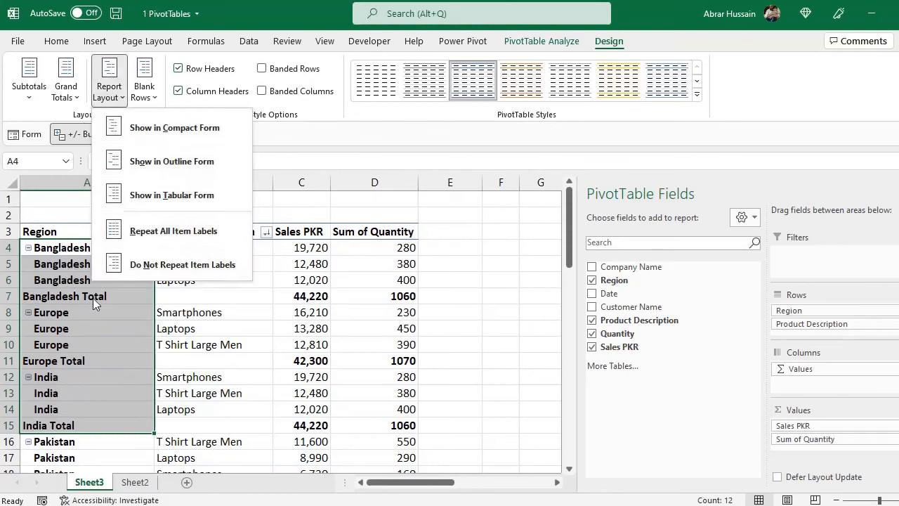
{"action": "left_click", "coordinate": [174, 163]}
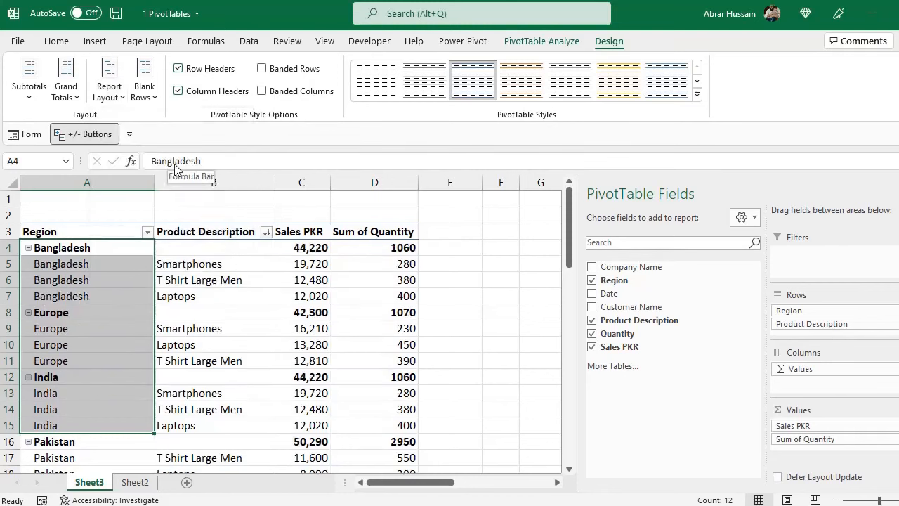
{"action": "left_click", "coordinate": [109, 81]}
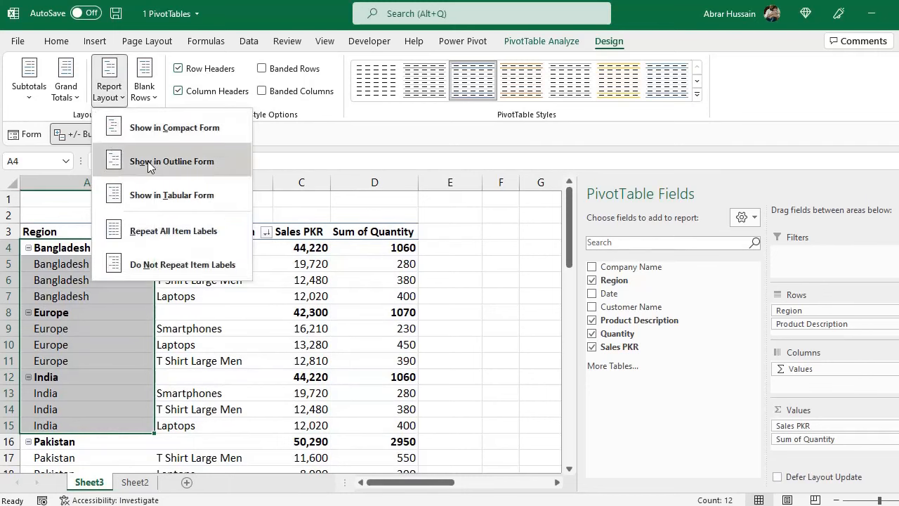
{"action": "left_click", "coordinate": [88, 324]}
Examine the repeated region labels down to the grand total and select the Bangladesh label beside Smartphones.
{"action": "left_click_drag", "start_coordinate": [80, 280], "coordinate": [80, 248]}
{"action": "left_click", "coordinate": [79, 240]}
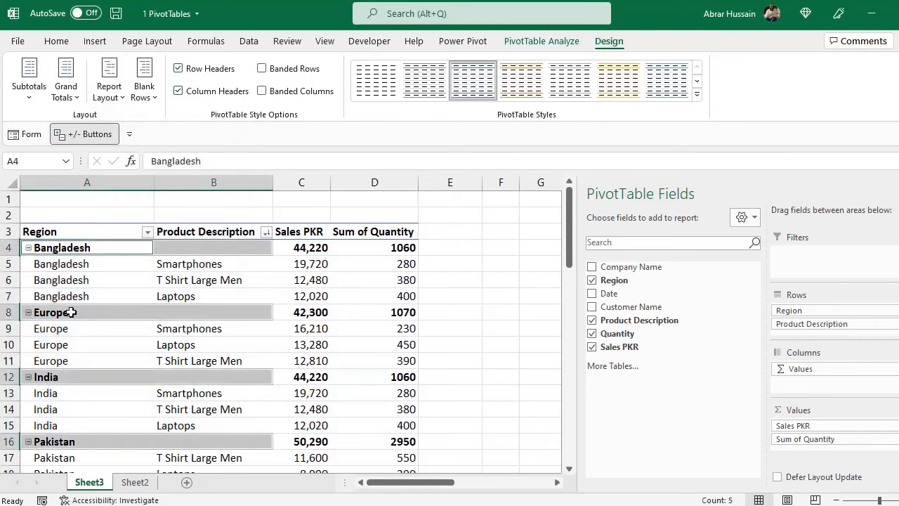
{"action": "scroll", "coordinate": [60, 397], "scroll_direction": "down", "scroll_amount": 4}
{"action": "scroll", "coordinate": [63, 413], "scroll_direction": "down", "scroll_amount": 3}
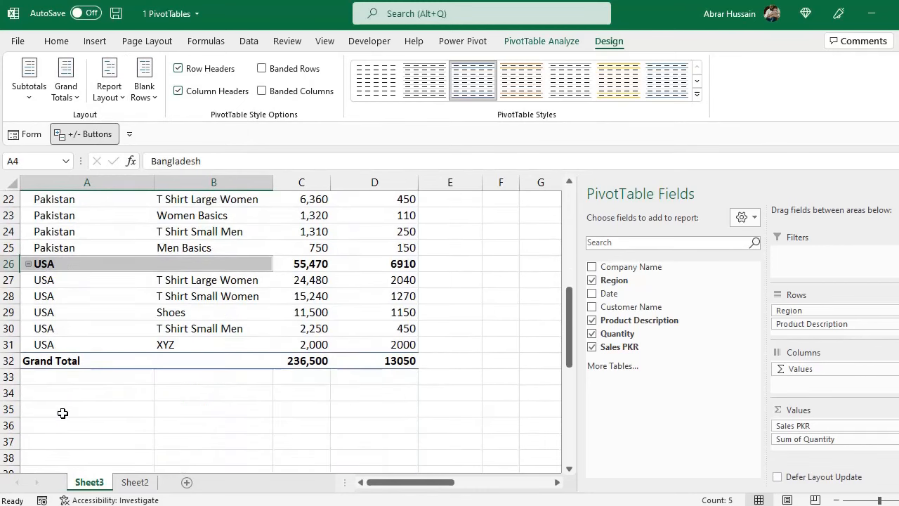
{"action": "scroll", "coordinate": [75, 316], "scroll_direction": "up", "scroll_amount": 7}
{"action": "left_click", "coordinate": [81, 264]}
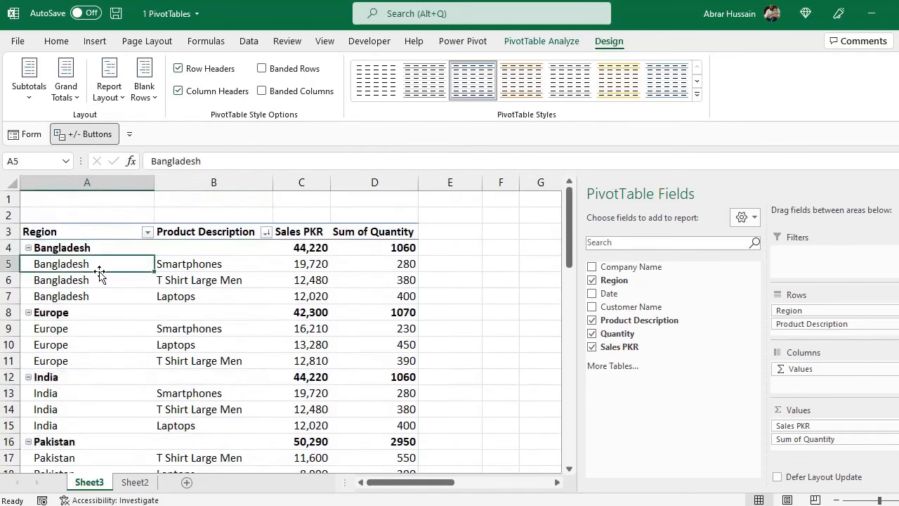
Stop repeating item labels in the outline layout and insert a blank line after each region item.
{"action": "left_click", "coordinate": [113, 97]}
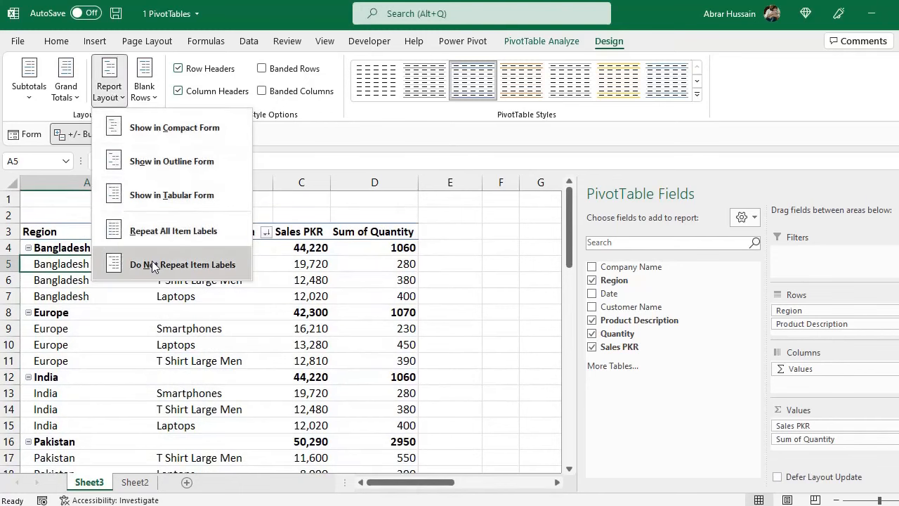
{"action": "left_click", "coordinate": [188, 267]}
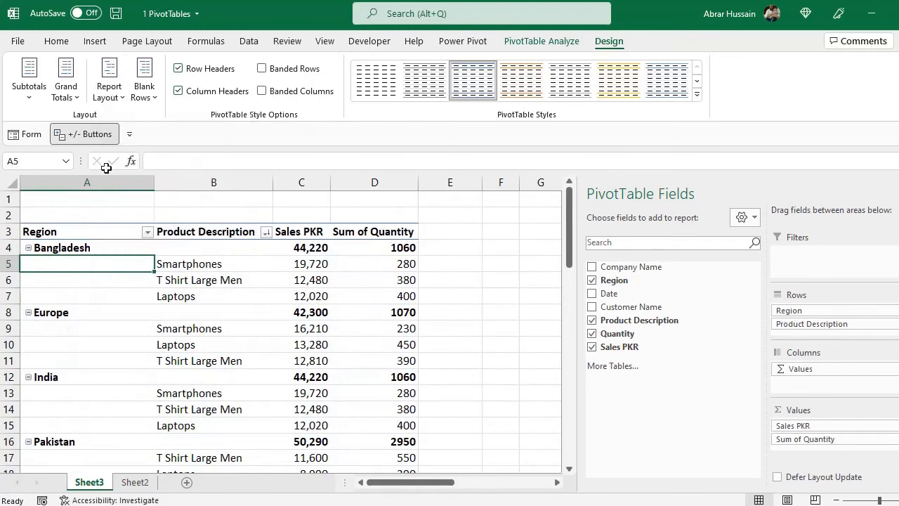
{"action": "left_click", "coordinate": [143, 92]}
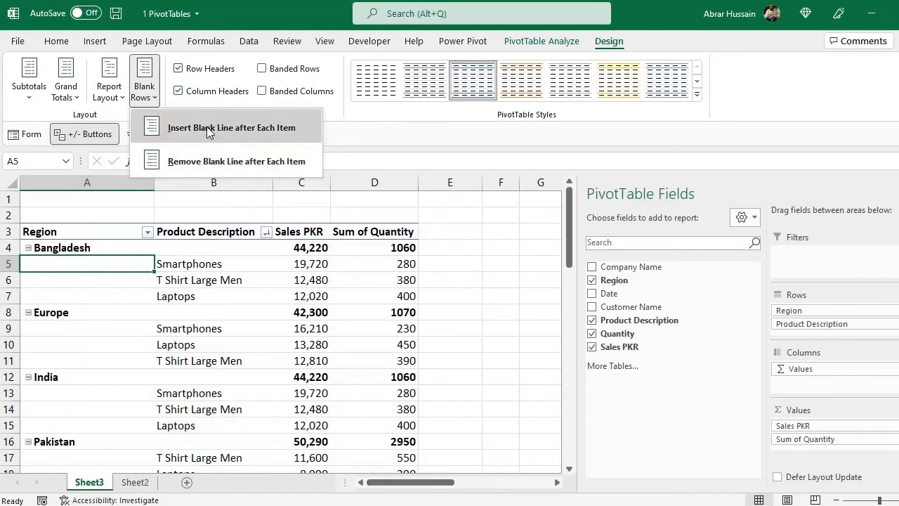
{"action": "left_click", "coordinate": [169, 128]}
{"action": "left_click", "coordinate": [61, 304]}
{"action": "left_click", "coordinate": [9, 312]}
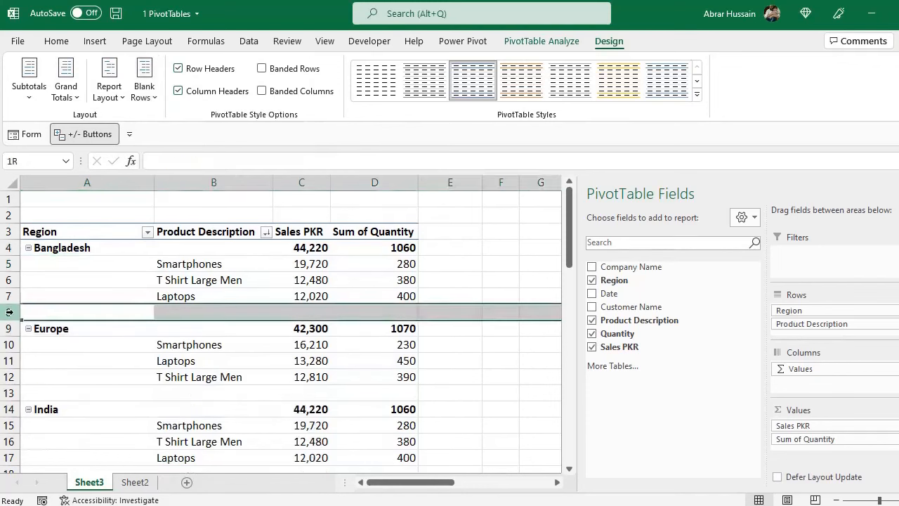
{"action": "left_click", "coordinate": [10, 394]}
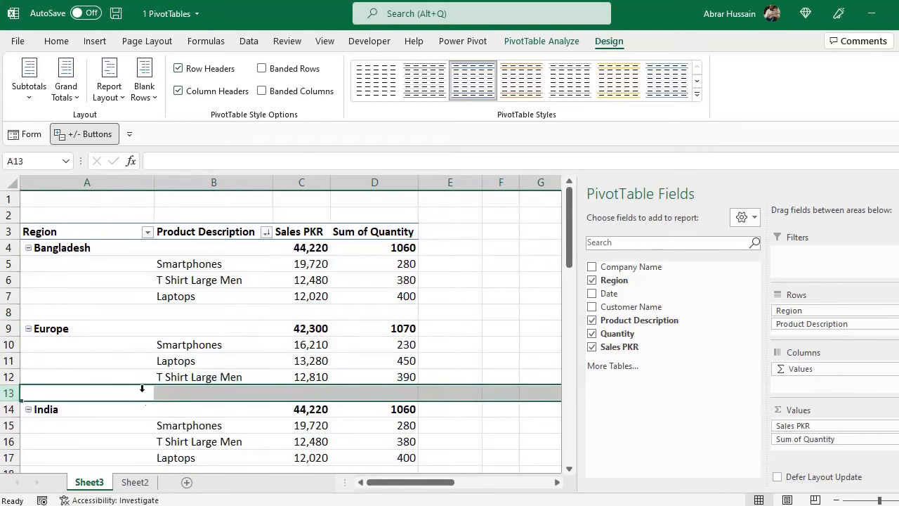
Remove the blank line after each item and select the T Shirt Large Men entries.
{"action": "left_click", "coordinate": [145, 92]}
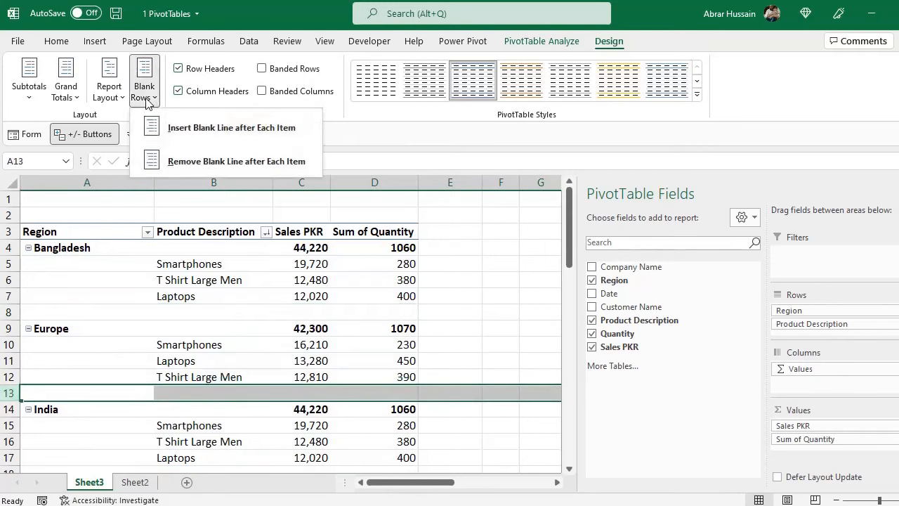
{"action": "left_click", "coordinate": [198, 163]}
{"action": "left_click", "coordinate": [170, 273]}
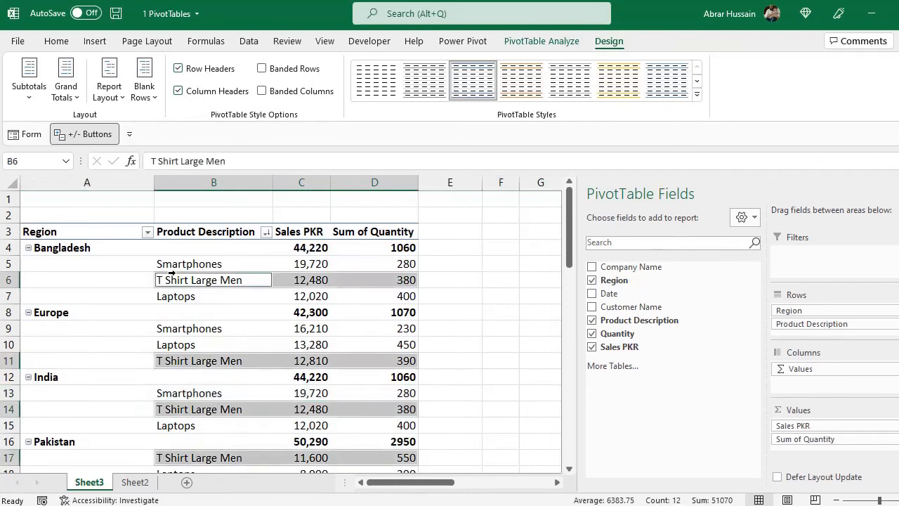
Turn the pivot table's Row Headers and Column Headers style options off and back on.
{"action": "left_click", "coordinate": [178, 68]}
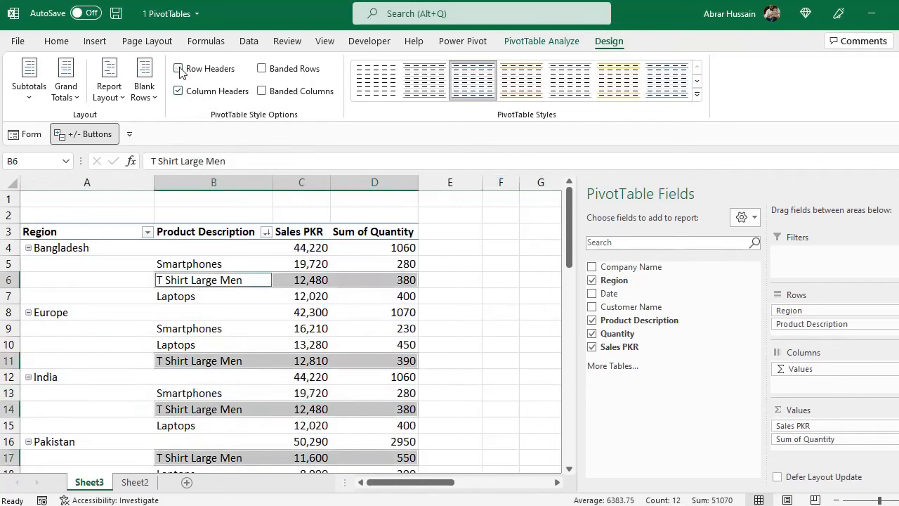
{"action": "left_click", "coordinate": [179, 70]}
{"action": "left_click", "coordinate": [179, 92]}
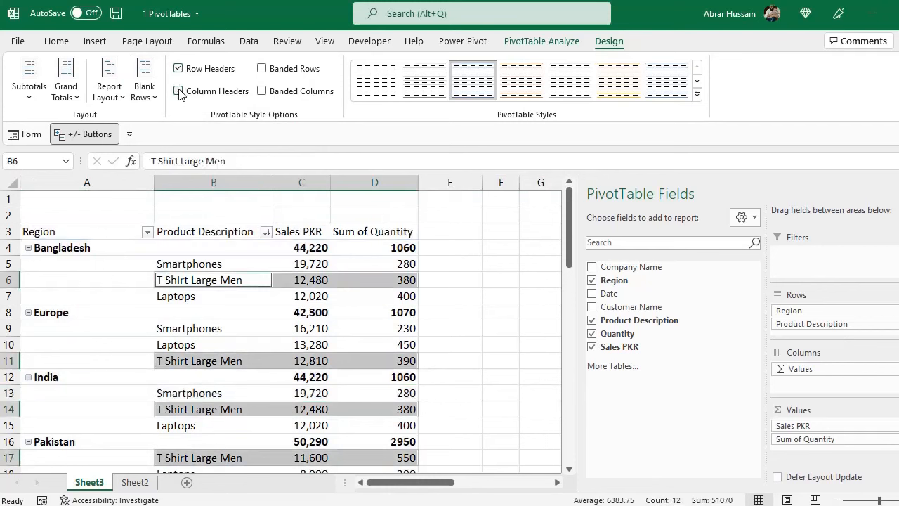
{"action": "left_click", "coordinate": [179, 92]}
Preview banded rows and banded columns on the pivot table, and browse the gallery of PivotTable styles.
{"action": "left_click", "coordinate": [262, 69]}
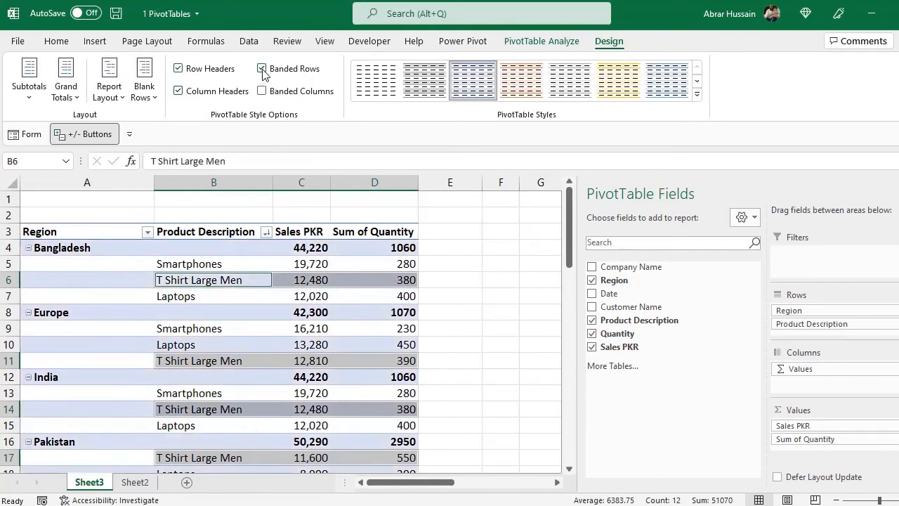
{"action": "left_click", "coordinate": [261, 69]}
{"action": "left_click", "coordinate": [261, 91]}
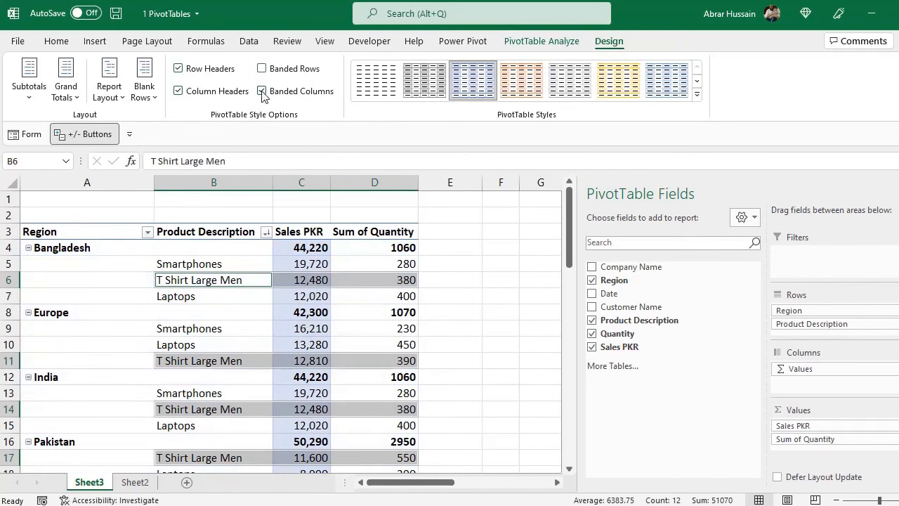
{"action": "left_click", "coordinate": [261, 91]}
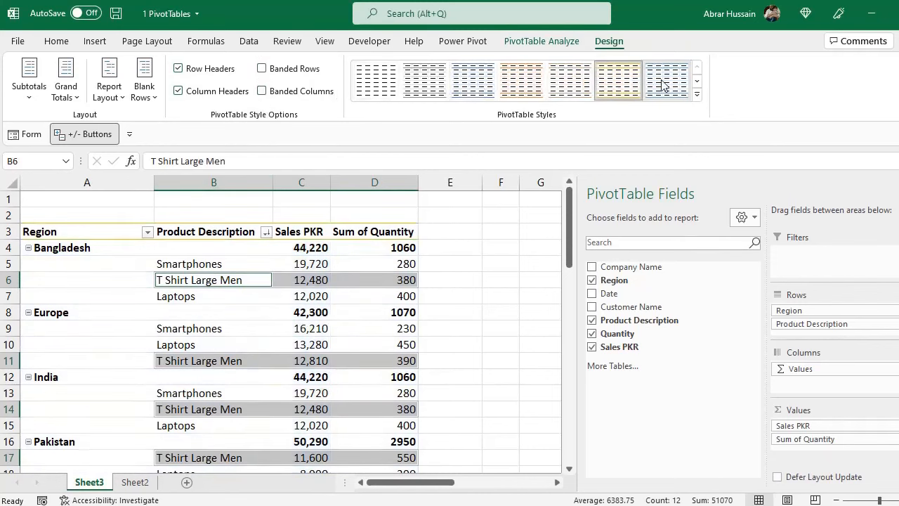
{"action": "left_click", "coordinate": [698, 96]}
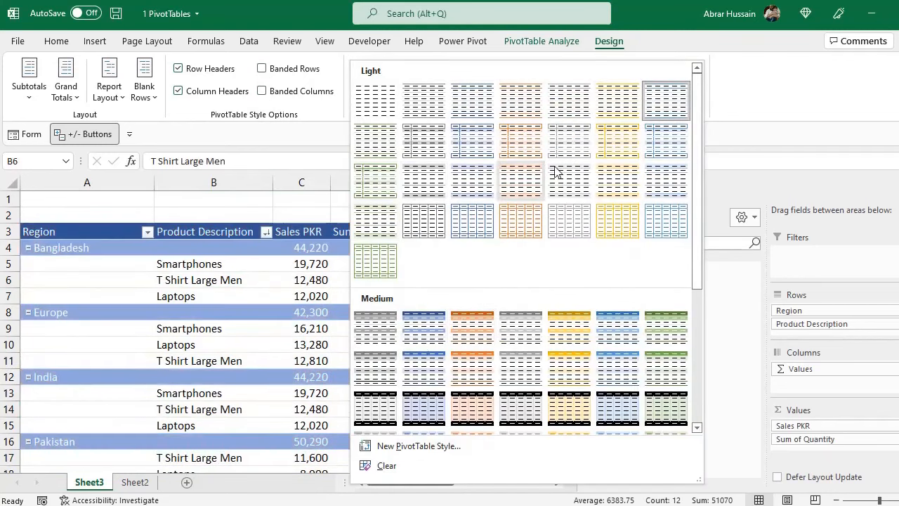
{"action": "left_click", "coordinate": [639, 30]}
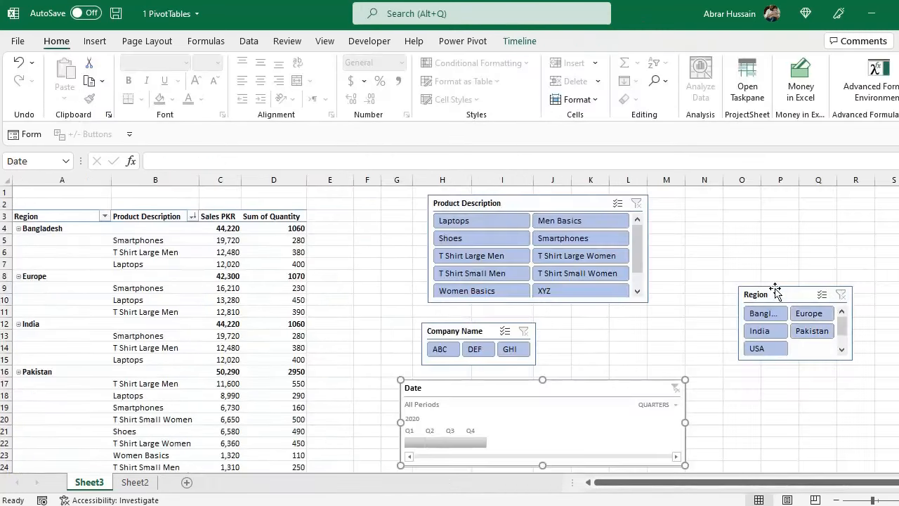
Remove Product Description from the pivot table rows and rearrange the Product Description, Company Name and Region slicers above the Date timeline.
{"action": "left_click_drag", "start_coordinate": [780, 292], "coordinate": [599, 313]}
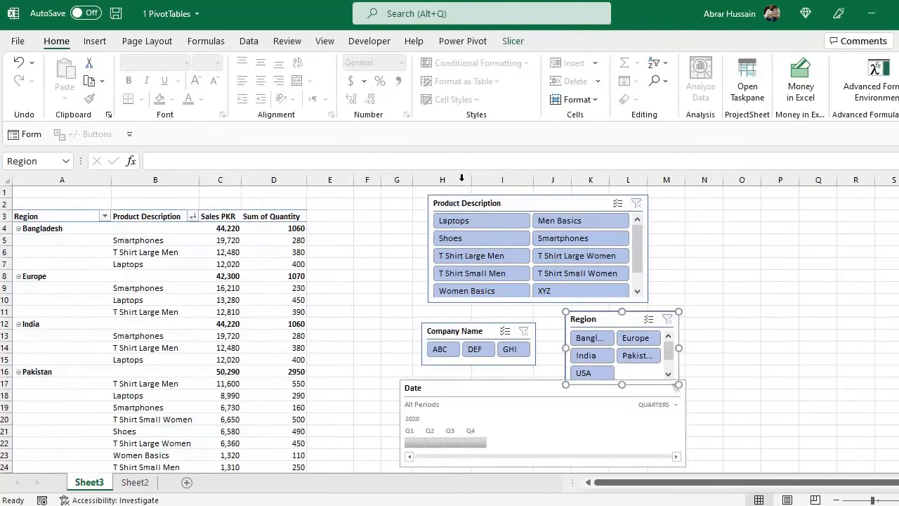
{"action": "left_click", "coordinate": [163, 271]}
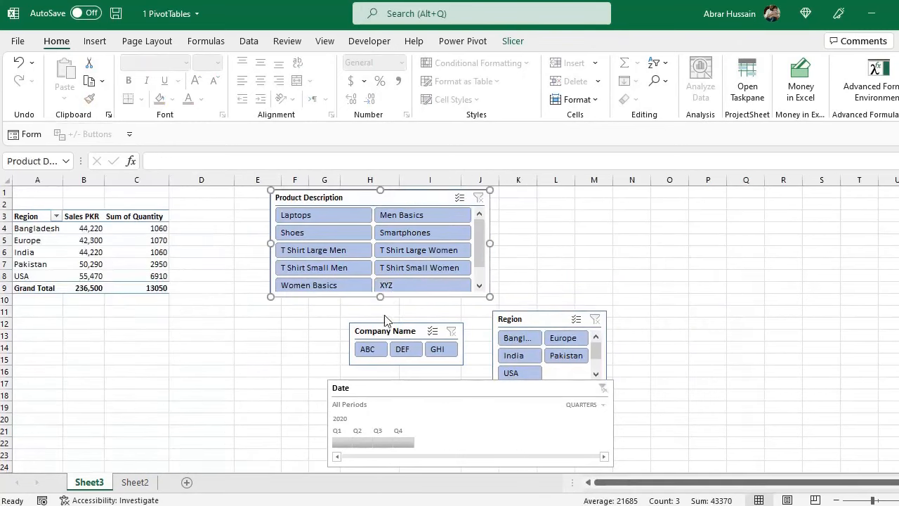
{"action": "left_click_drag", "start_coordinate": [384, 315], "coordinate": [288, 315]}
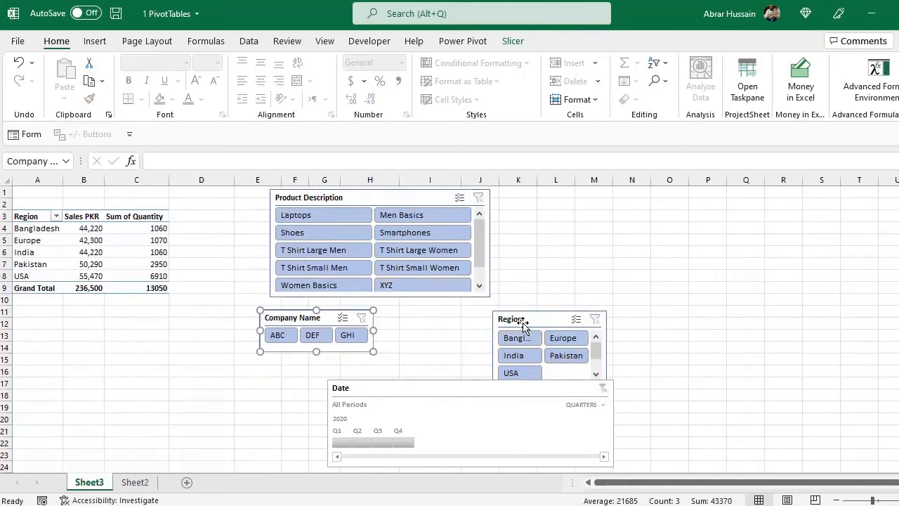
{"action": "left_click_drag", "start_coordinate": [526, 316], "coordinate": [533, 260]}
{"action": "left_click", "coordinate": [124, 336]}
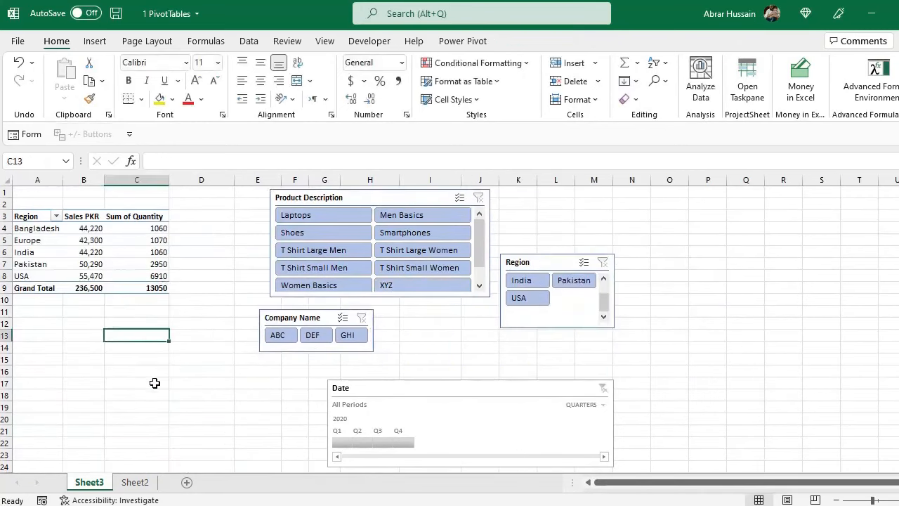
Look over the pivot tables further down the sheet and the items in the Product Description slicer.
{"action": "scroll", "coordinate": [119, 341], "scroll_direction": "down", "scroll_amount": 16}
{"action": "scroll", "coordinate": [116, 348], "scroll_direction": "up", "scroll_amount": 16}
{"action": "left_click", "coordinate": [345, 198]}
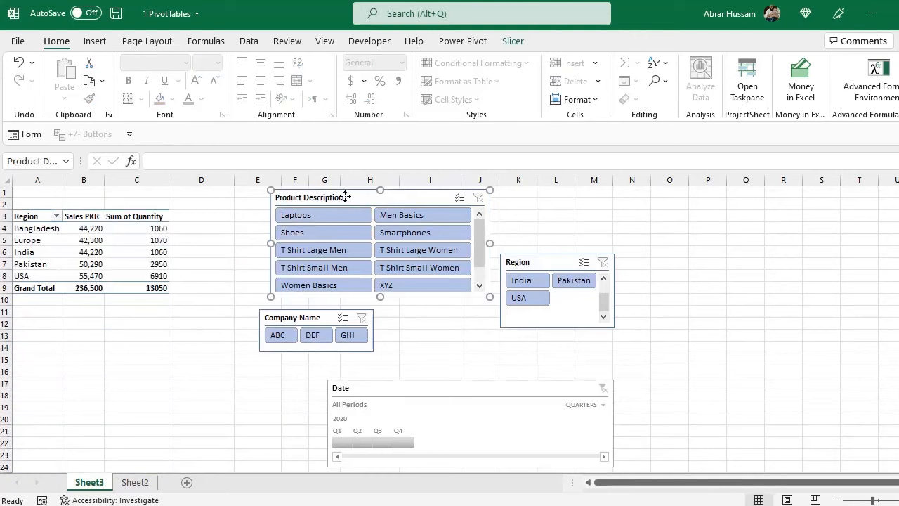
{"action": "scroll", "coordinate": [70, 288], "scroll_direction": "down", "scroll_amount": 1}
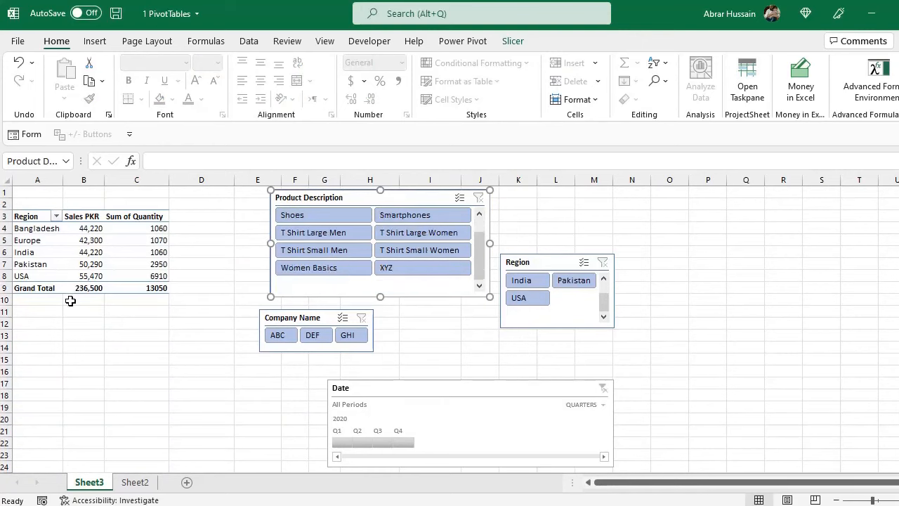
{"action": "left_click", "coordinate": [93, 325]}
{"action": "scroll", "coordinate": [96, 337], "scroll_direction": "down", "scroll_amount": 12}
{"action": "scroll", "coordinate": [98, 361], "scroll_direction": "up", "scroll_amount": 12}
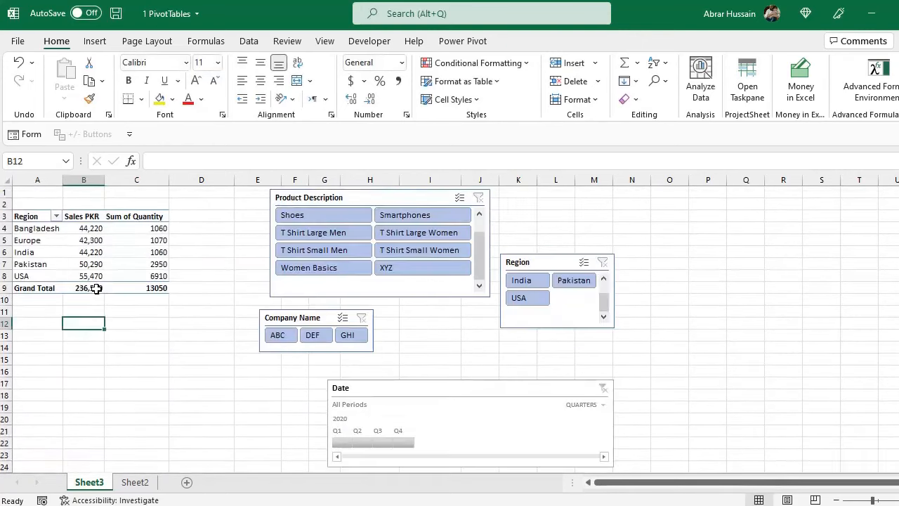
Check the Product Description slicer's report connections against the pivot tables on Sheet3.
{"action": "left_click", "coordinate": [337, 197]}
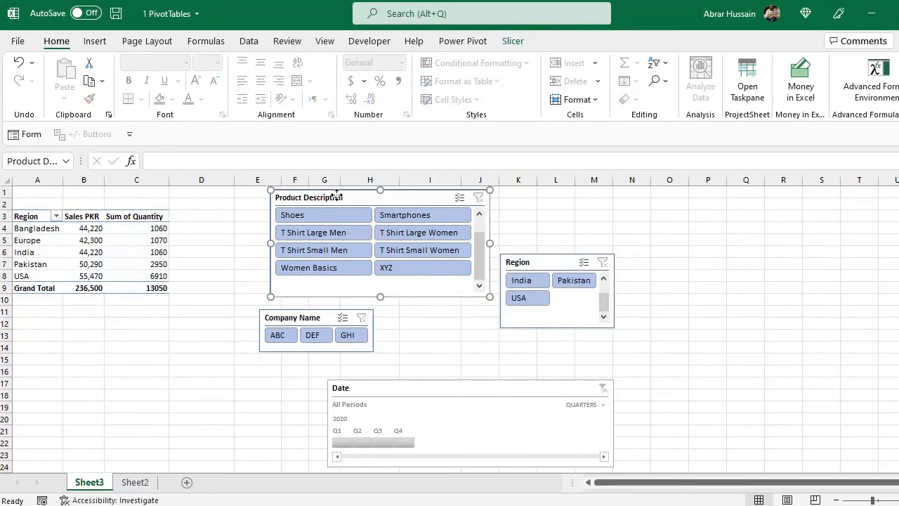
{"action": "right_click", "coordinate": [324, 210]}
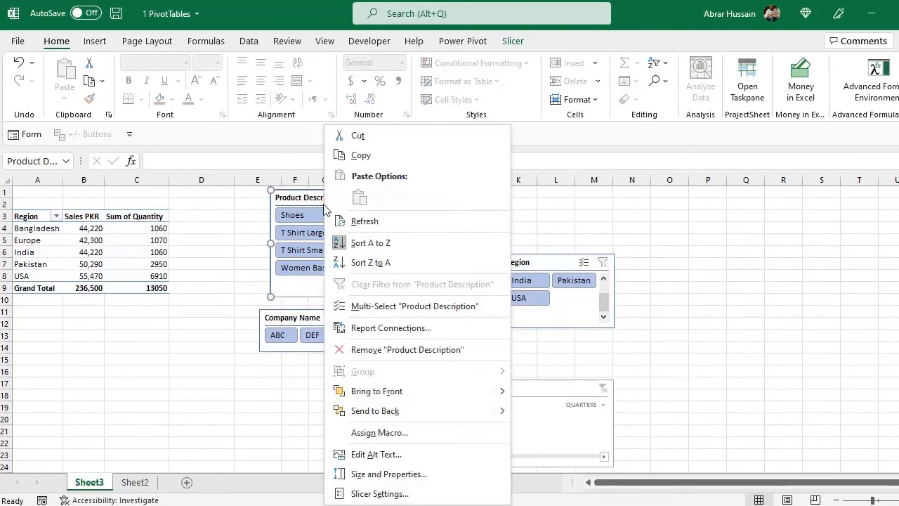
{"action": "left_click", "coordinate": [387, 331]}
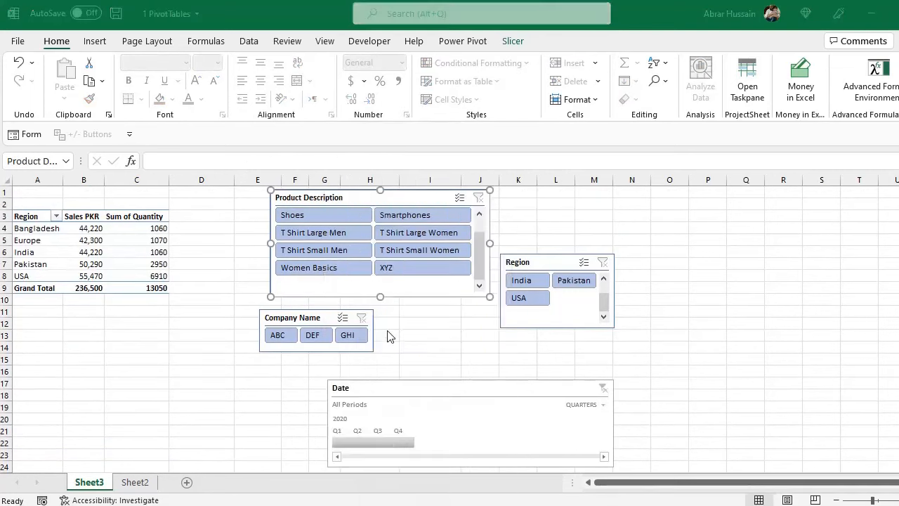
{"action": "left_click_drag", "start_coordinate": [352, 296], "coordinate": [294, 232]}
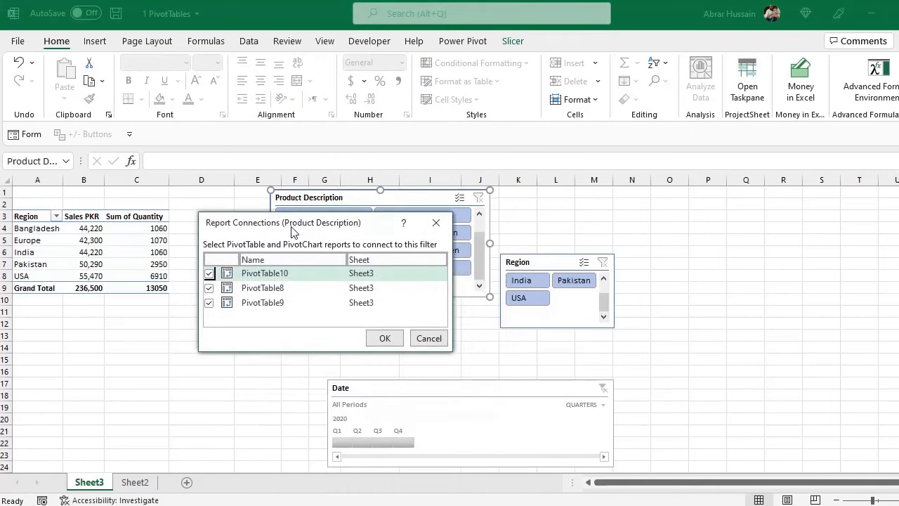
{"action": "left_click", "coordinate": [428, 337]}
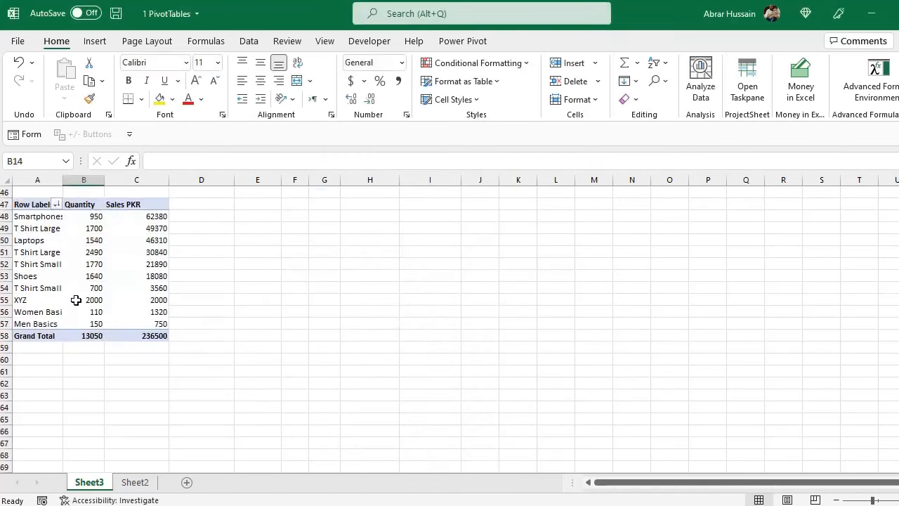
{"action": "scroll", "coordinate": [76, 280], "scroll_direction": "up", "scroll_amount": 5}
{"action": "scroll", "coordinate": [79, 269], "scroll_direction": "up", "scroll_amount": 10}
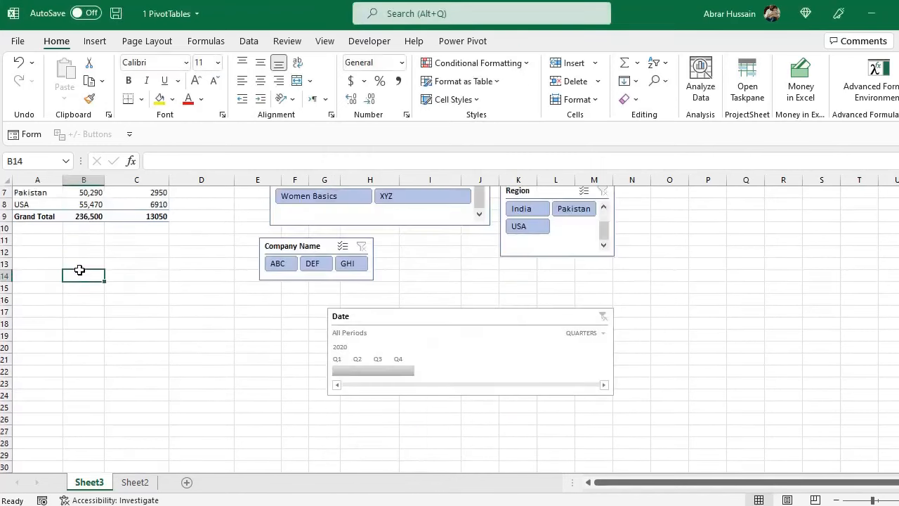
Toggle the connections to PivotTable8 and PivotTable9 in the Product Description slicer's report connections.
{"action": "right_click", "coordinate": [356, 204]}
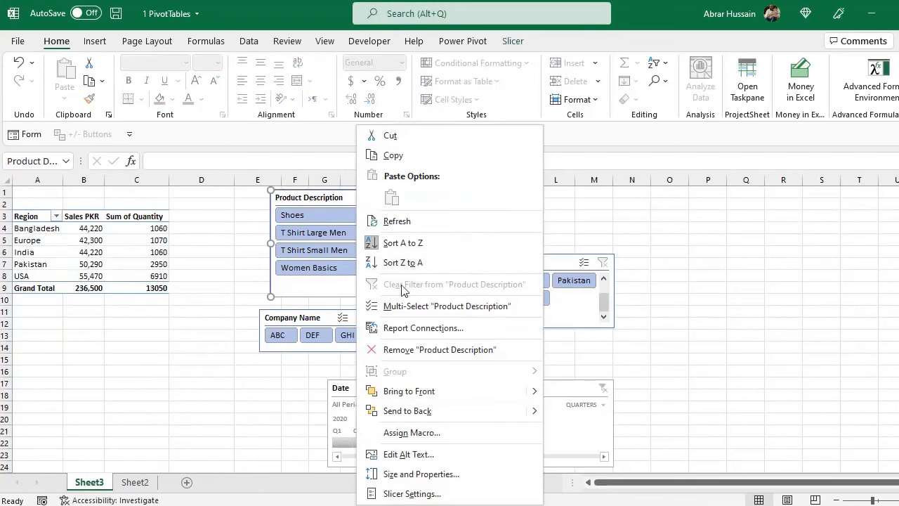
{"action": "left_click", "coordinate": [411, 328]}
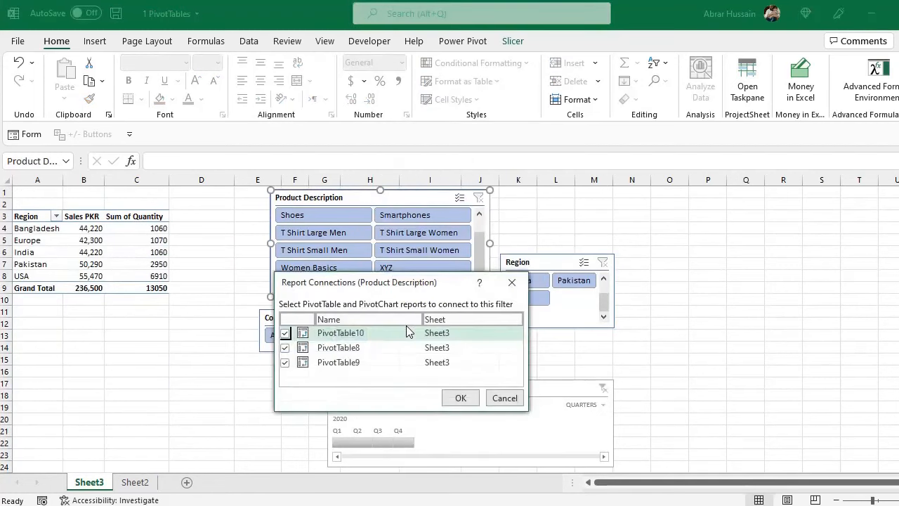
{"action": "left_click", "coordinate": [284, 349]}
{"action": "left_click", "coordinate": [284, 349]}
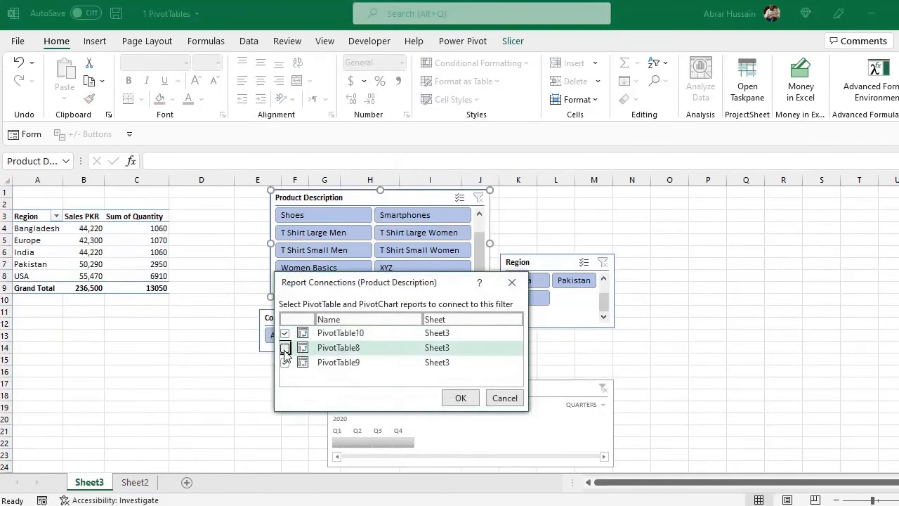
{"action": "left_click", "coordinate": [285, 363]}
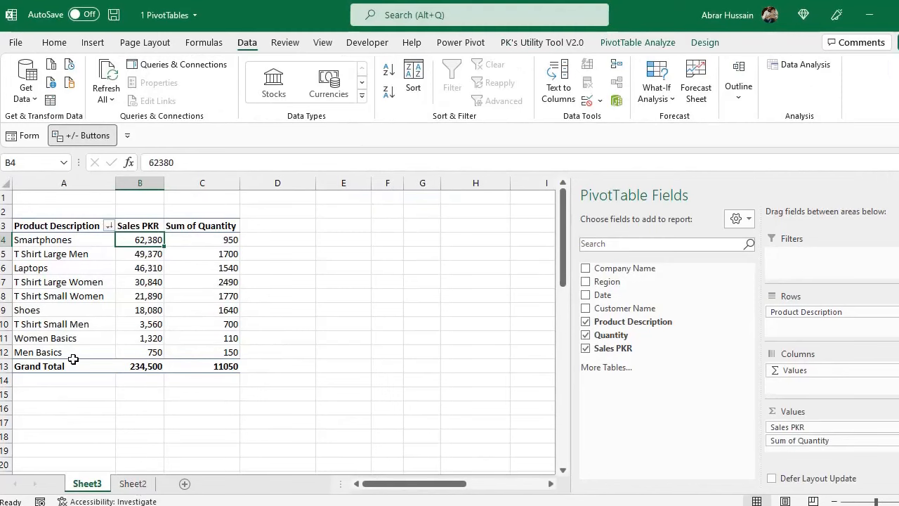
Show the source data on Sheet2 and go past the last record in the Region column.
{"action": "left_click", "coordinate": [135, 484]}
{"action": "left_click", "coordinate": [126, 297]}
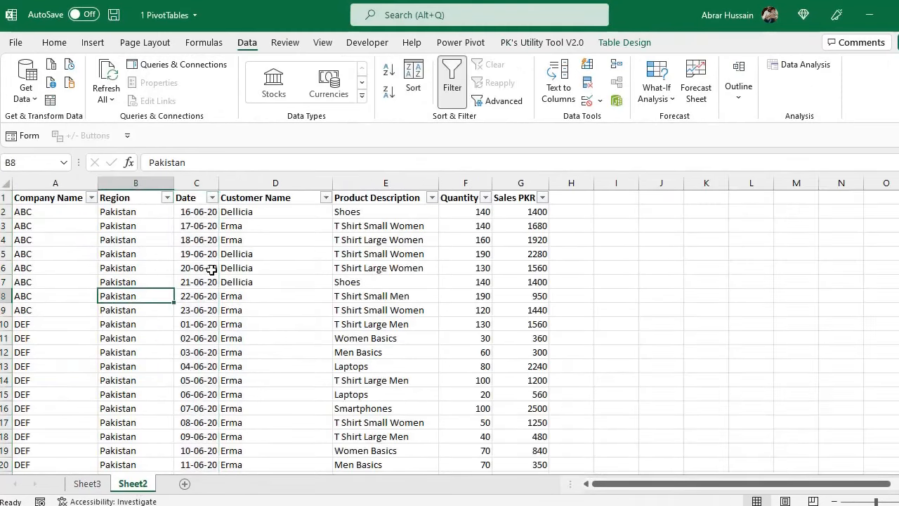
{"action": "key", "text": "ctrl+Down"}
{"action": "key", "text": "Down"}
{"action": "key", "text": "Down"}
{"action": "key", "text": "Down"}
{"action": "key", "text": "Down"}
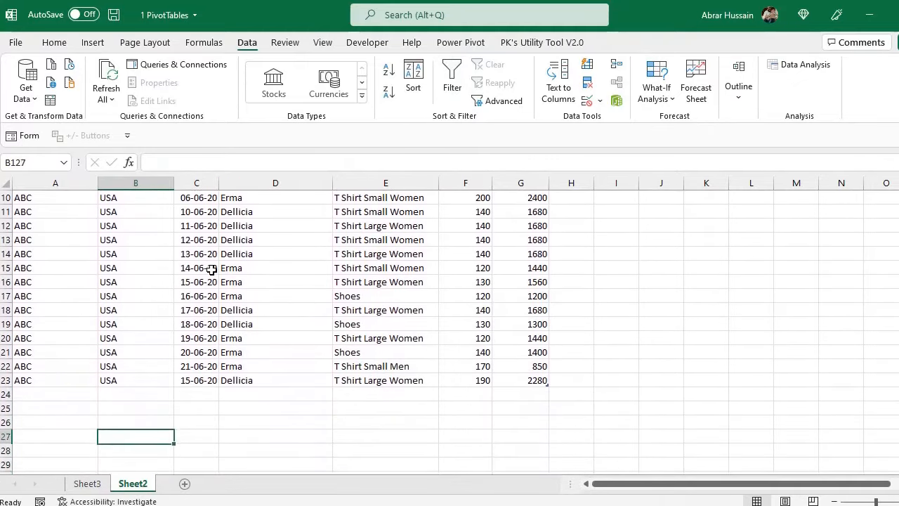
Copy the last record's company name, region and date into the empty row directly below the Sheet2 table.
{"action": "key", "text": "Up"}
{"action": "key", "text": "Up"}
{"action": "key", "text": "Up"}
{"action": "key", "text": "Up"}
{"action": "key", "text": "Right"}
{"action": "key", "text": "Right"}
{"action": "key", "text": "Down"}
{"action": "key", "text": "Left"}
{"action": "key", "text": "Left"}
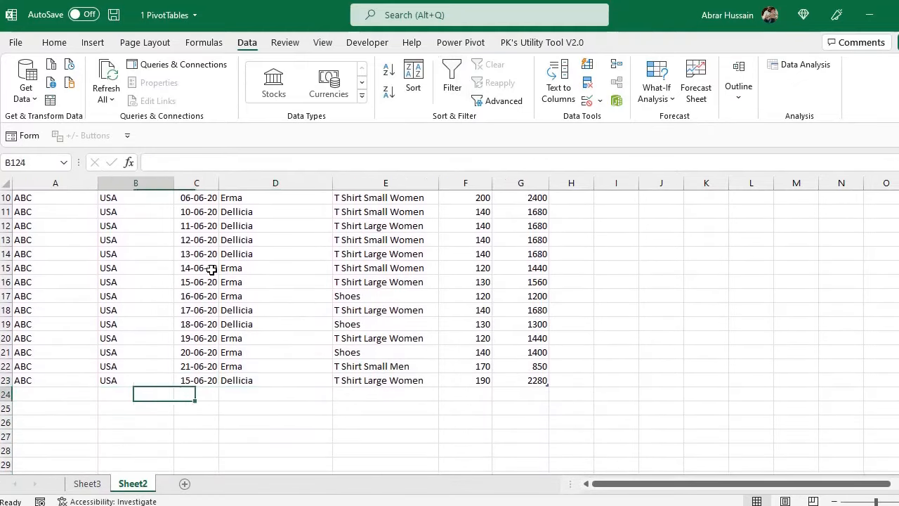
{"action": "key", "text": "Left"}
{"action": "key", "text": "shift+Up"}
{"action": "key", "text": "shift+Right"}
{"action": "key", "text": "shift+Right"}
{"action": "key", "text": "Right"}
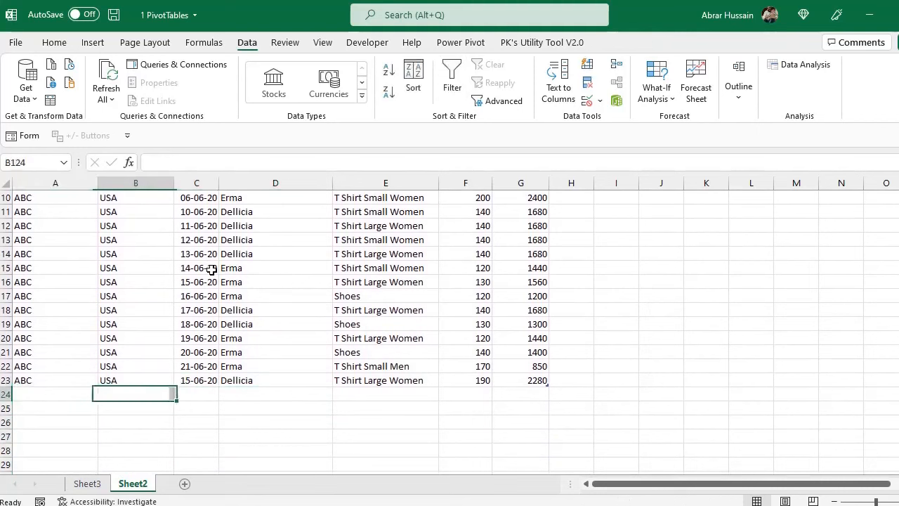
{"action": "key", "text": "Up"}
{"action": "key", "text": "Left"}
{"action": "key", "text": "shift+Right"}
{"action": "key", "text": "shift+Right"}
{"action": "key", "text": "ctrl+c"}
{"action": "key", "text": "Down"}
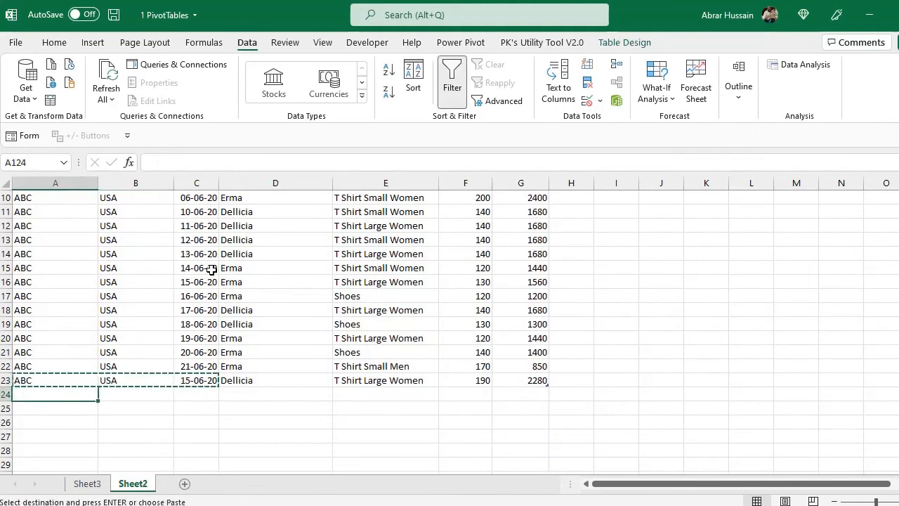
{"action": "key", "text": "ctrl+v"}
Enter XYZ as the new record's customer name and copy it into its Product Description.
{"action": "key", "text": "Right"}
{"action": "key", "text": "Right"}
{"action": "key", "text": "Right"}
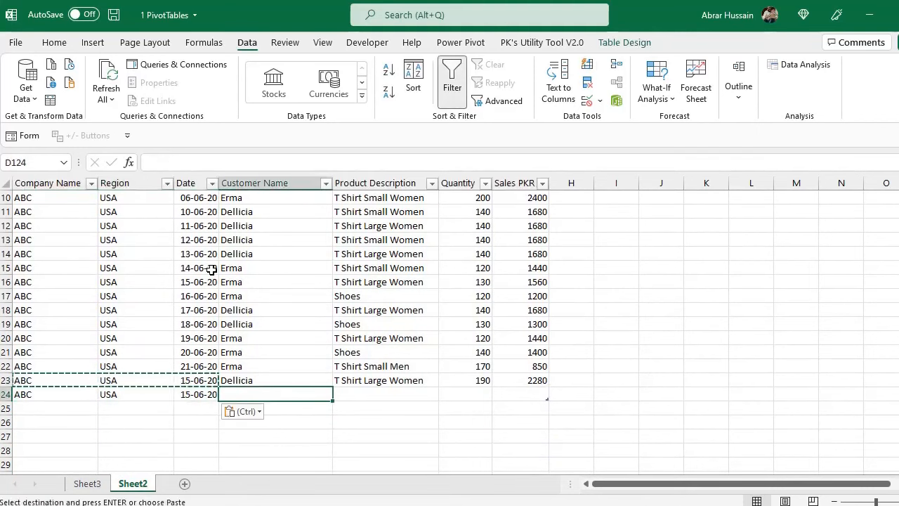
{"action": "type", "text": "XYZ"}
{"action": "key", "text": "Return"}
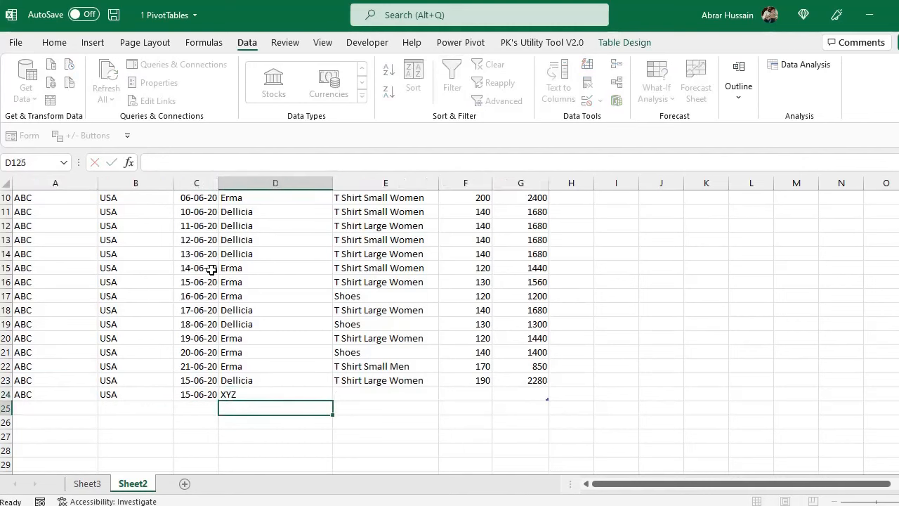
{"action": "key", "text": "Up"}
{"action": "key", "text": "ctrl+c"}
{"action": "key", "text": "Right"}
{"action": "key", "text": "ctrl+v"}
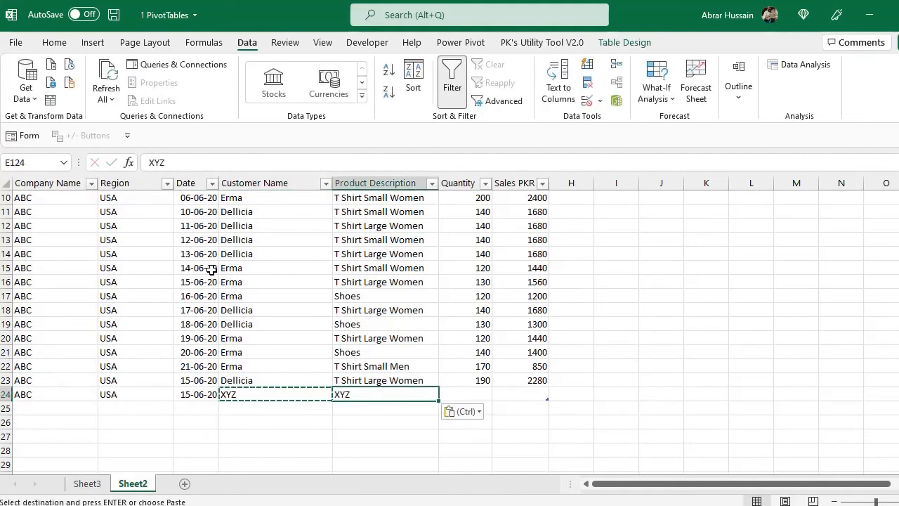
Replace the new record's customer name with ABC.
{"action": "key", "text": "Left"}
{"action": "key", "text": "Right"}
{"action": "key", "text": "Left"}
{"action": "type", "text": "ABC"}
{"action": "key", "text": "Right"}
Enter a quantity of 2000 for the new record and copy the same value into Sales PKR.
{"action": "key", "text": "Right"}
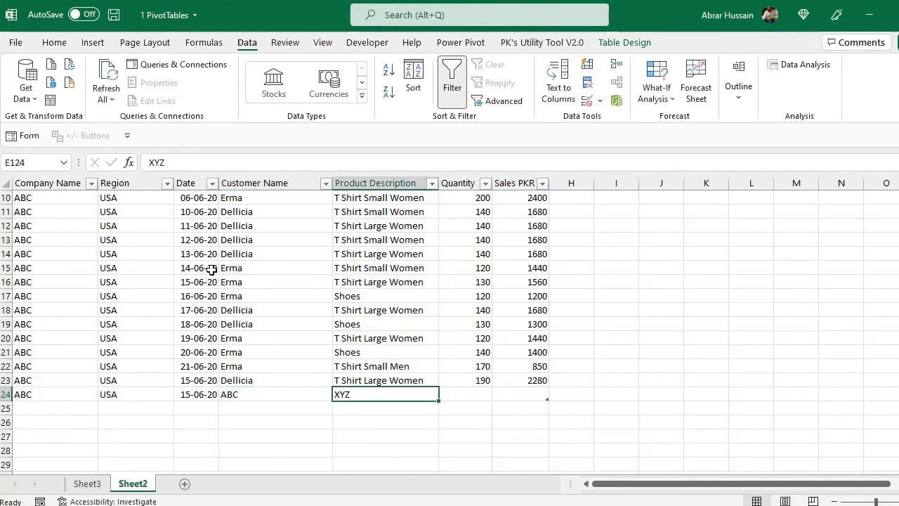
{"action": "type", "text": "2000"}
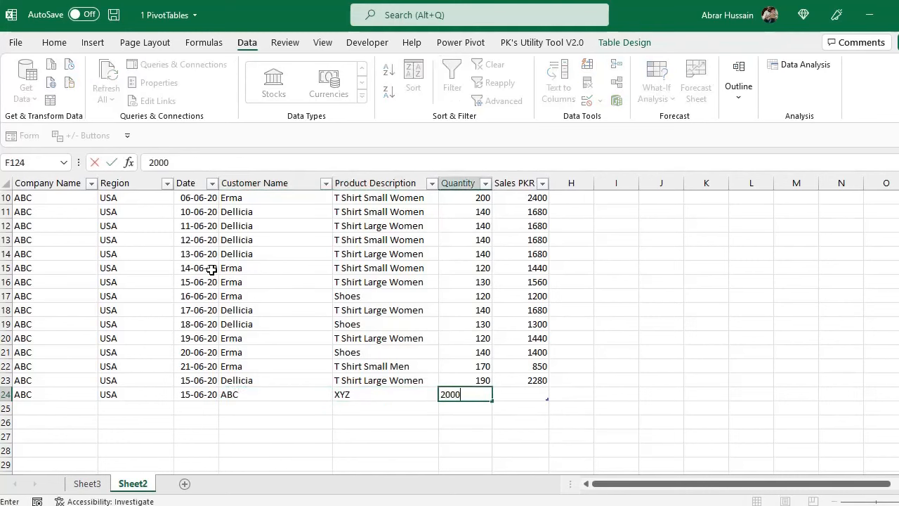
{"action": "key", "text": "Return"}
{"action": "key", "text": "Up"}
{"action": "key", "text": "ctrl+c"}
{"action": "key", "text": "Right"}
{"action": "key", "text": "ctrl+v"}
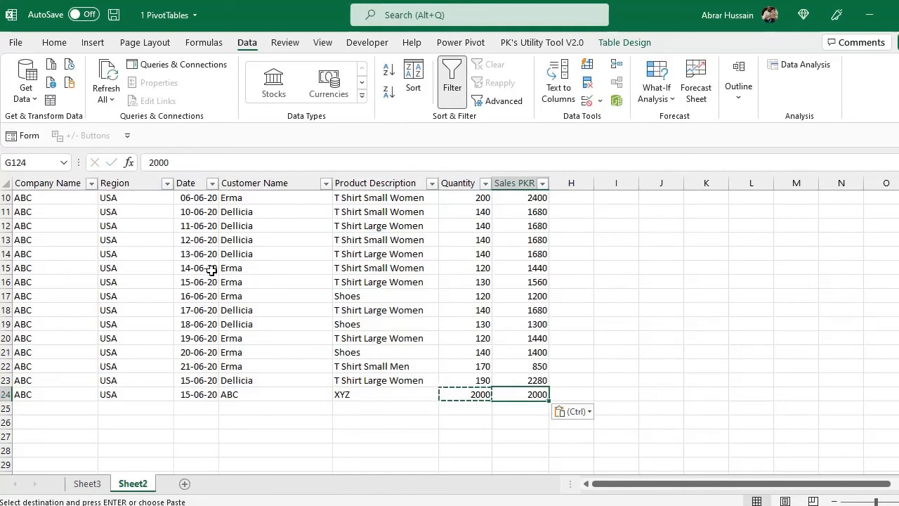
Refresh all pivot tables on Sheet3 and select the XYZ item in the Product Description pivot table.
{"action": "key", "text": "ctrl+Page_Up"}
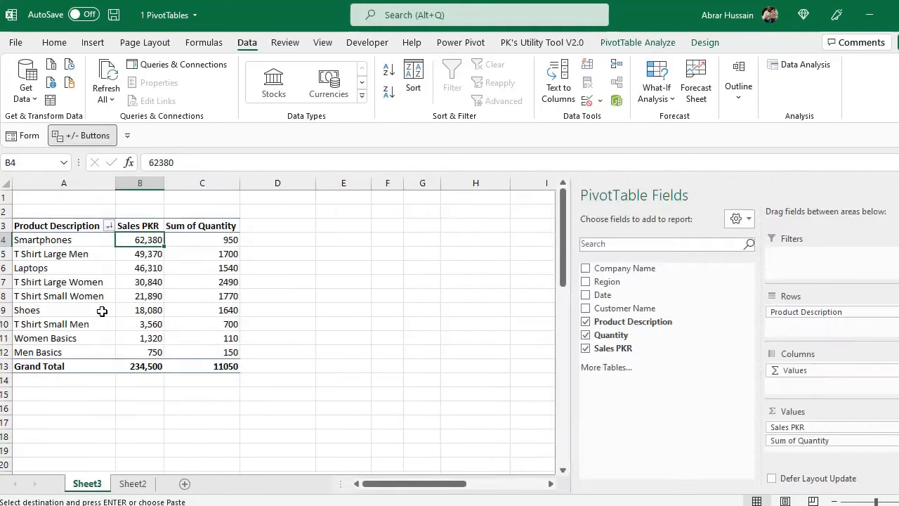
{"action": "left_click_drag", "start_coordinate": [40, 240], "coordinate": [40, 355]}
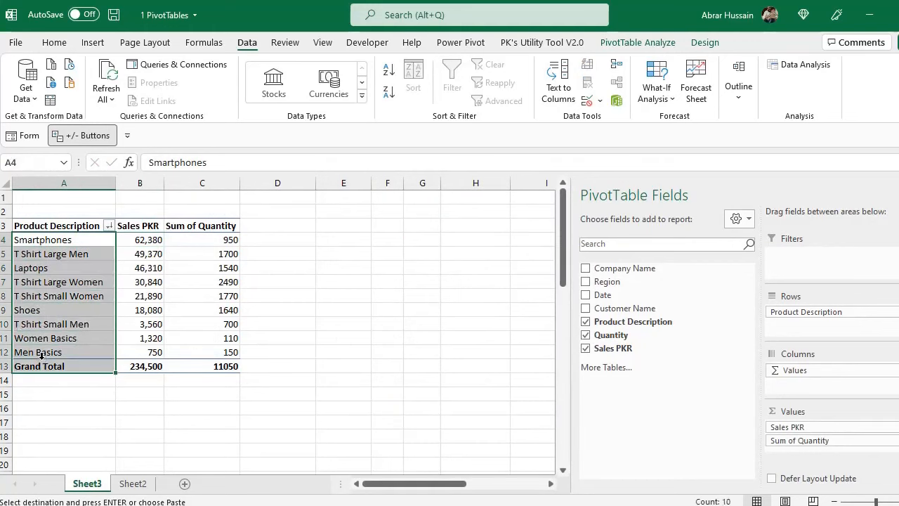
{"action": "left_click", "coordinate": [107, 70]}
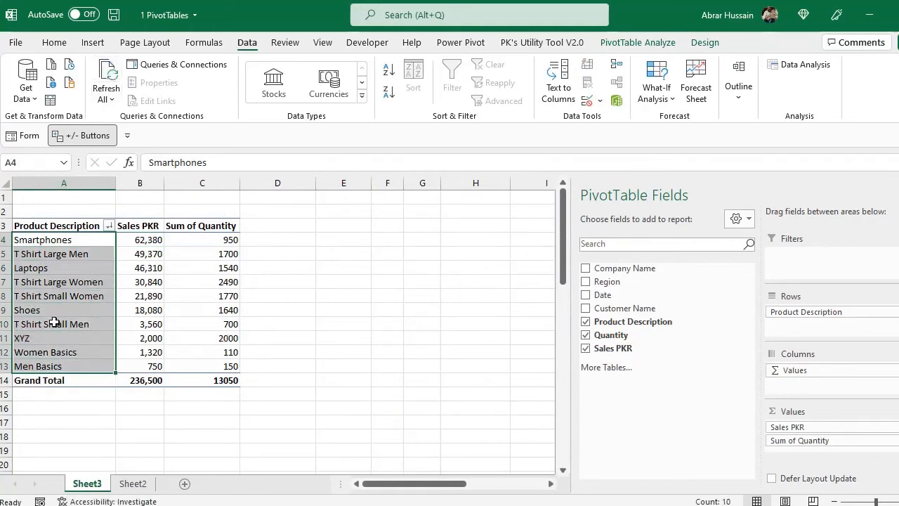
{"action": "left_click", "coordinate": [28, 340]}
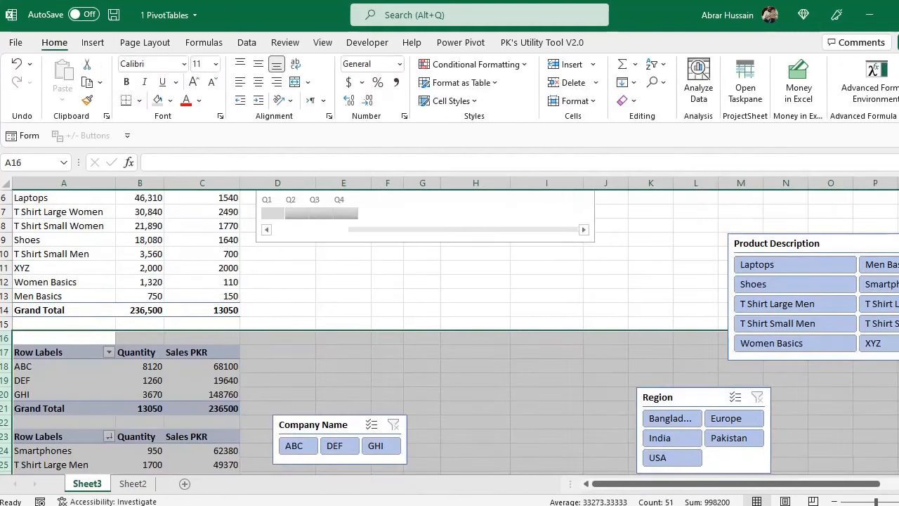
Look over the refreshed pivot tables, the Date timeline and the slicers on Sheet3.
{"action": "left_click", "coordinate": [343, 309]}
{"action": "scroll", "coordinate": [484, 363], "scroll_direction": "down", "scroll_amount": 3}
{"action": "scroll", "coordinate": [167, 275], "scroll_direction": "up", "scroll_amount": 5}
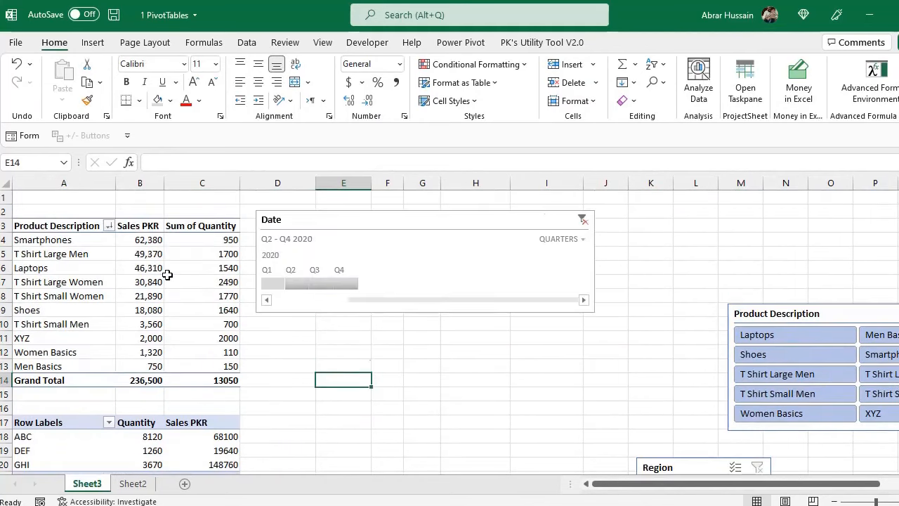
{"action": "left_click", "coordinate": [142, 265]}
{"action": "left_click", "coordinate": [71, 243]}
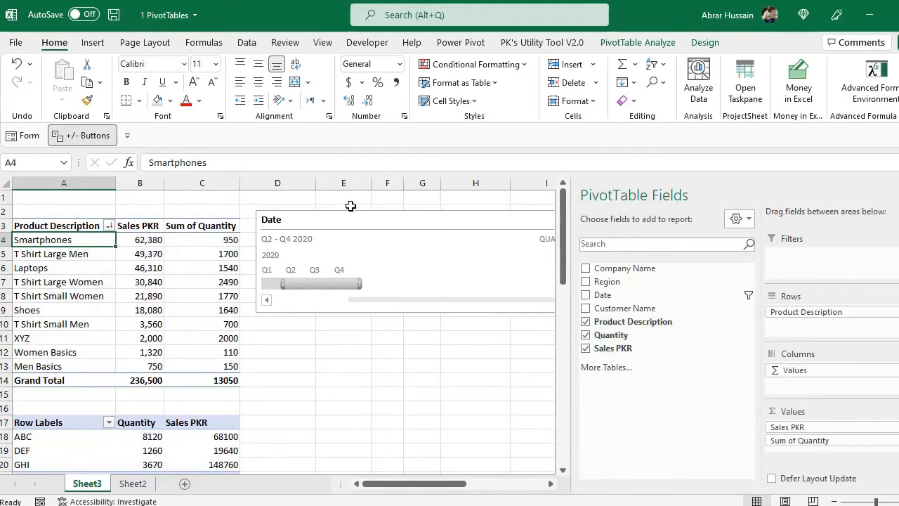
{"action": "mouse_move", "coordinate": [220, 260]}
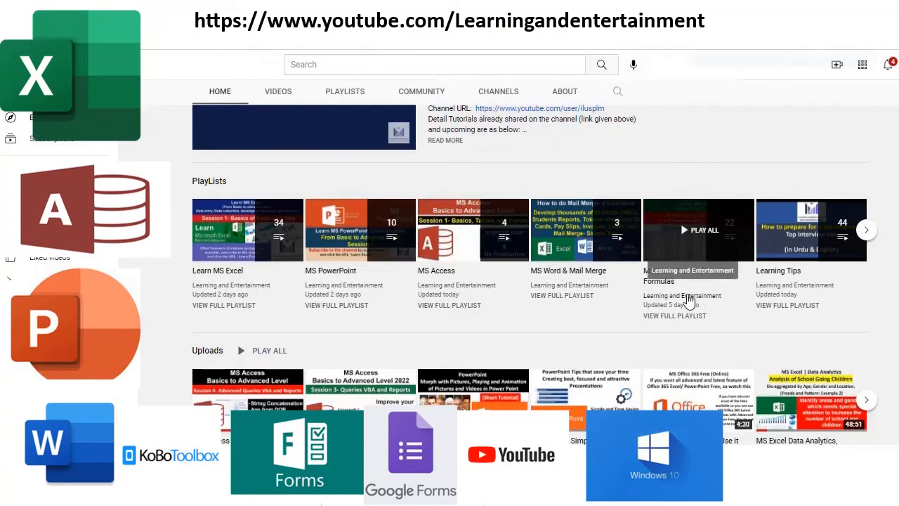
{"action": "left_click", "coordinate": [866, 229]}
{"action": "scroll", "coordinate": [273, 383], "scroll_direction": "up", "scroll_amount": 1}
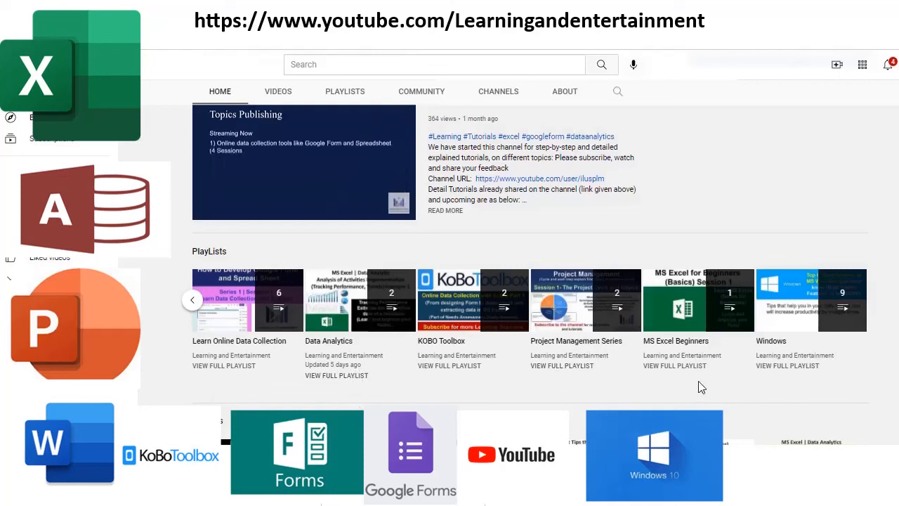
{"action": "scroll", "coordinate": [381, 394], "scroll_direction": "down", "scroll_amount": 2}
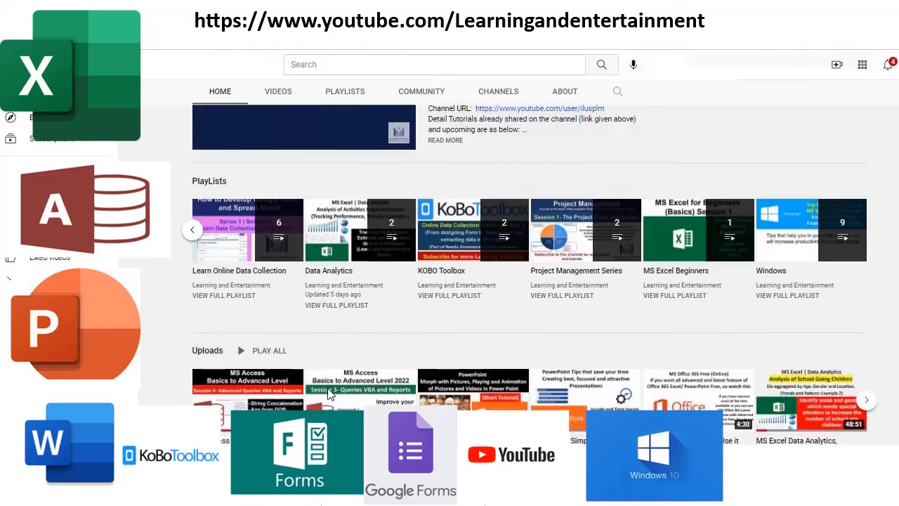
{"action": "scroll", "coordinate": [422, 351], "scroll_direction": "down", "scroll_amount": 4}
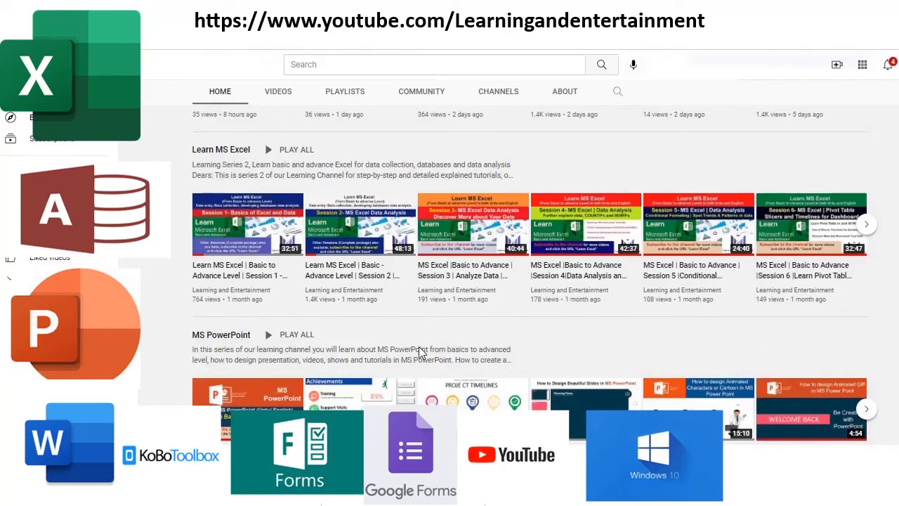
{"action": "scroll", "coordinate": [419, 346], "scroll_direction": "down", "scroll_amount": 1}
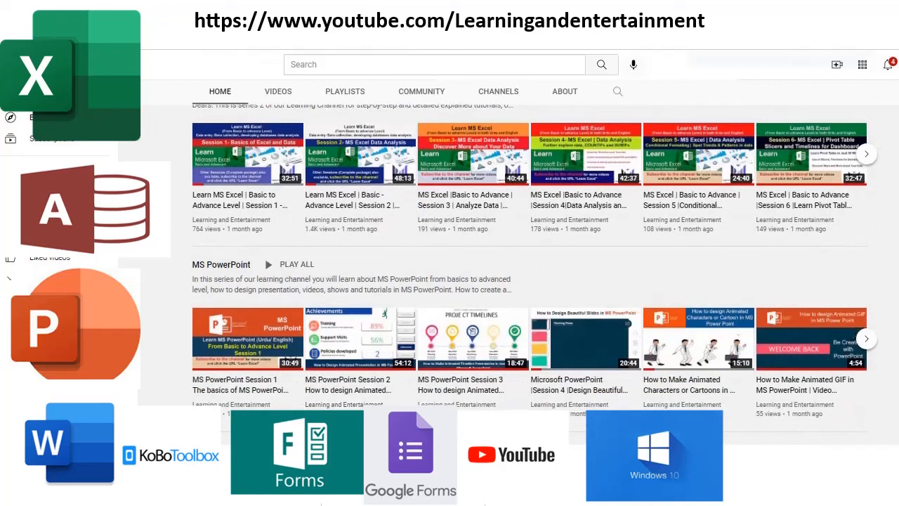
{"action": "scroll", "coordinate": [257, 352], "scroll_direction": "up", "scroll_amount": 5}
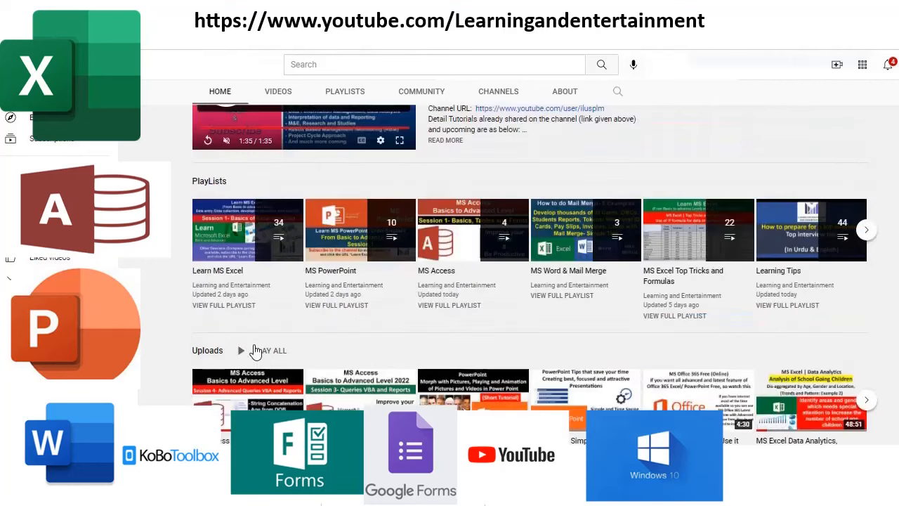